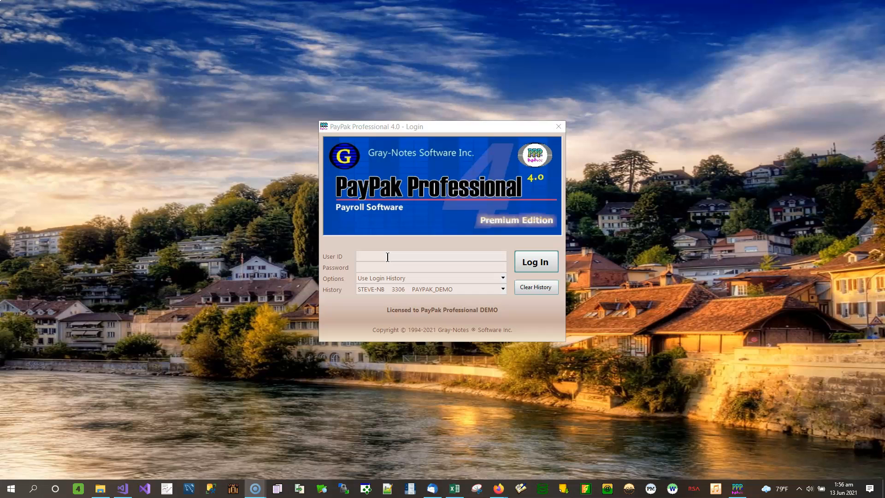
# - Log in to PayPak Professional with user ID sa and the account password
pyautogui.click(388, 257)
pyautogui.write('sa')
pyautogui.press('Tab')
pyautogui.write('****')
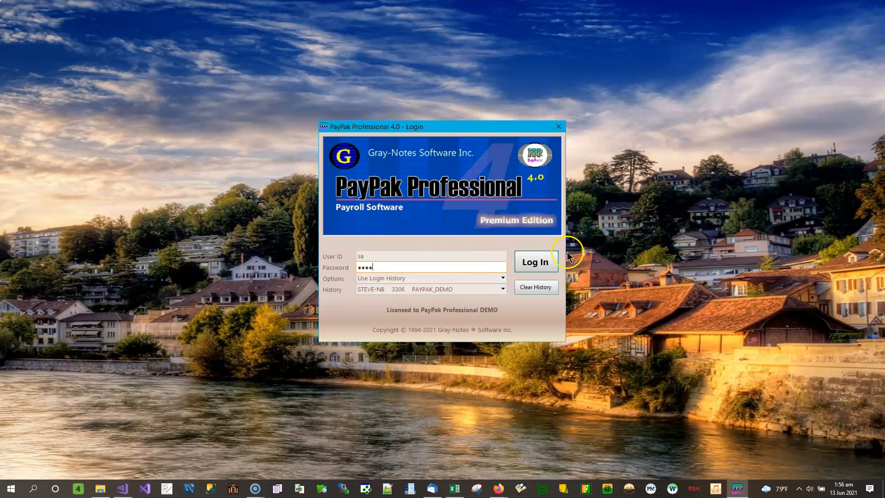
pyautogui.click(540, 263)
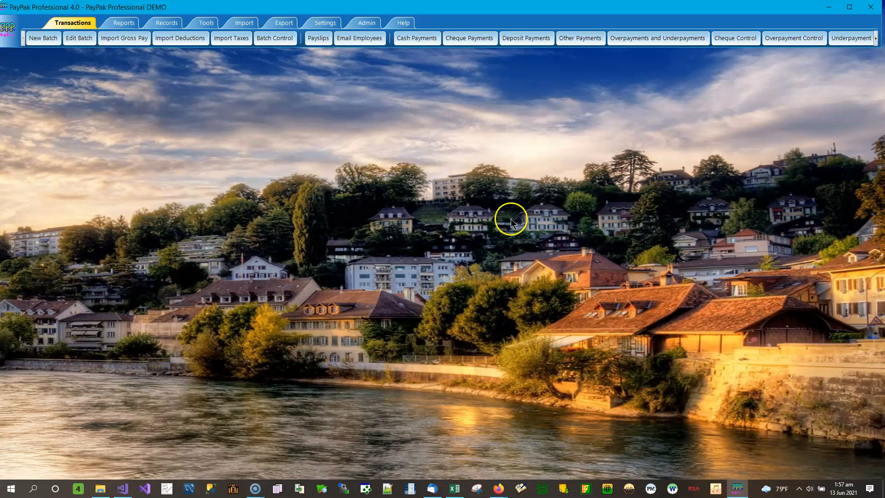
# - Open the Export Deductions window
pyautogui.click(283, 24)
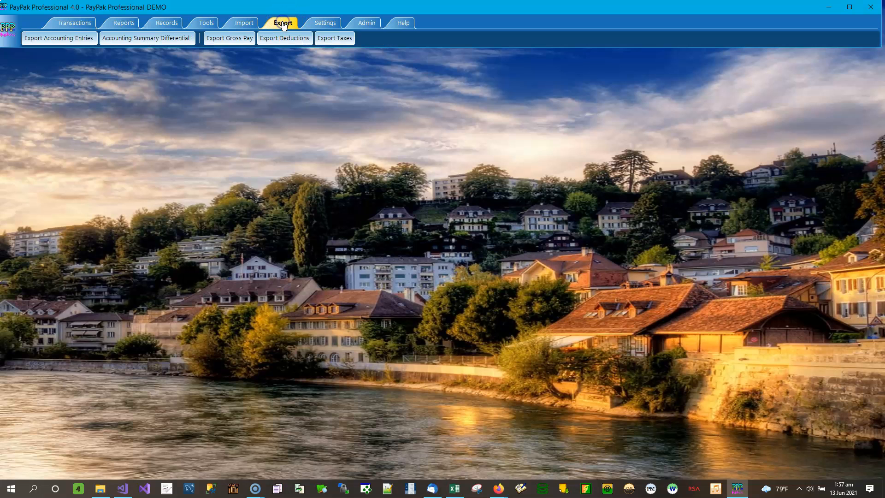
pyautogui.click(289, 41)
pyautogui.click(288, 41)
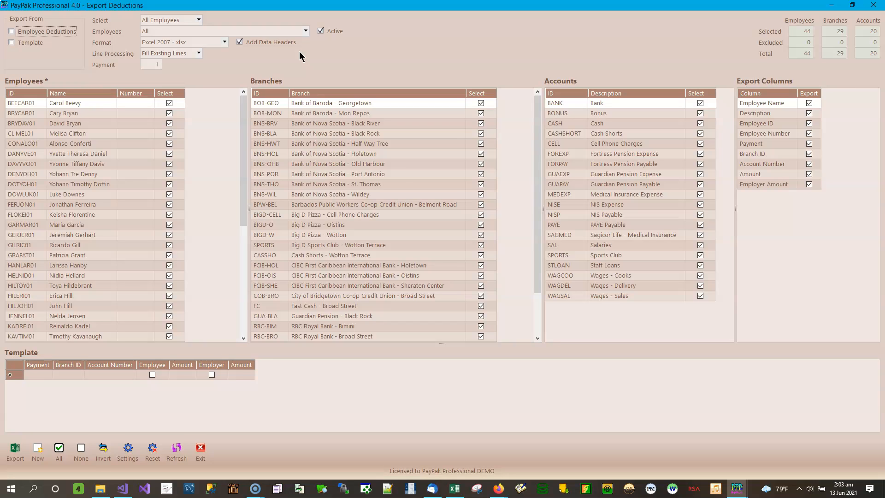
# - Enable Employee Deductions as the export source and select the third employee's row
pyautogui.click(31, 32)
pyautogui.click(91, 103)
pyautogui.click(91, 123)
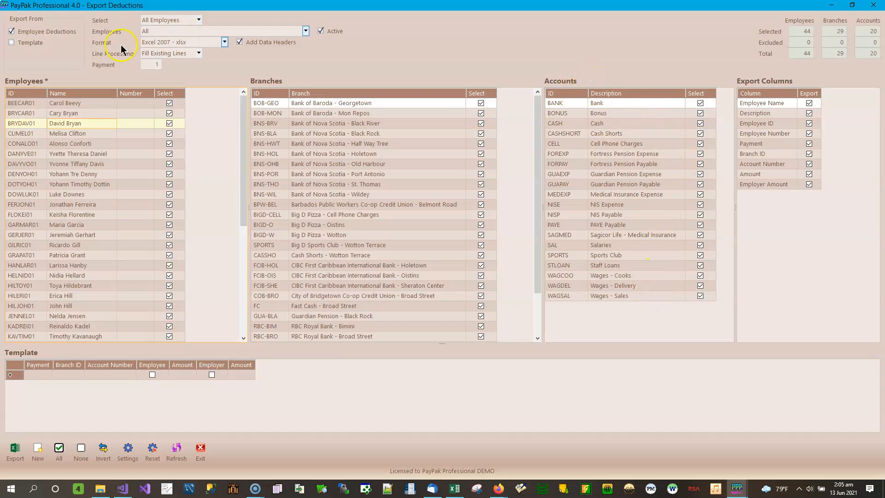
# - Try the Template export source, and return to exporting from Employee Deductions only
pyautogui.click(28, 43)
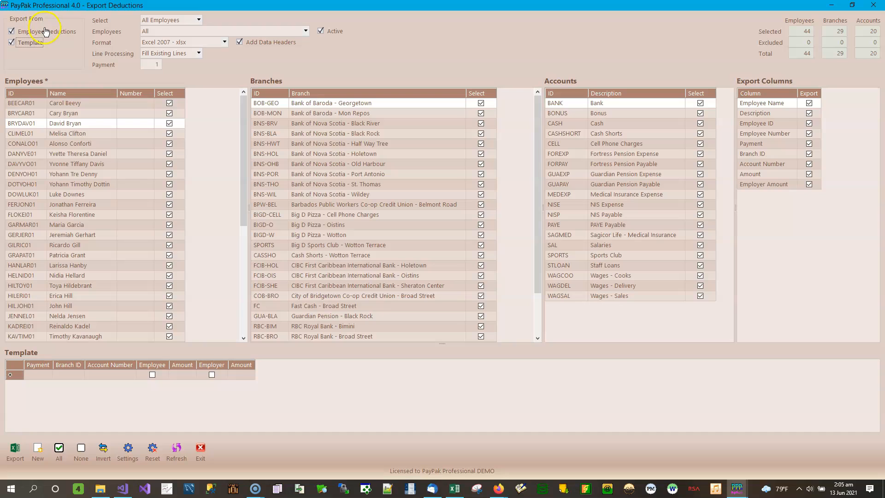
pyautogui.click(26, 31)
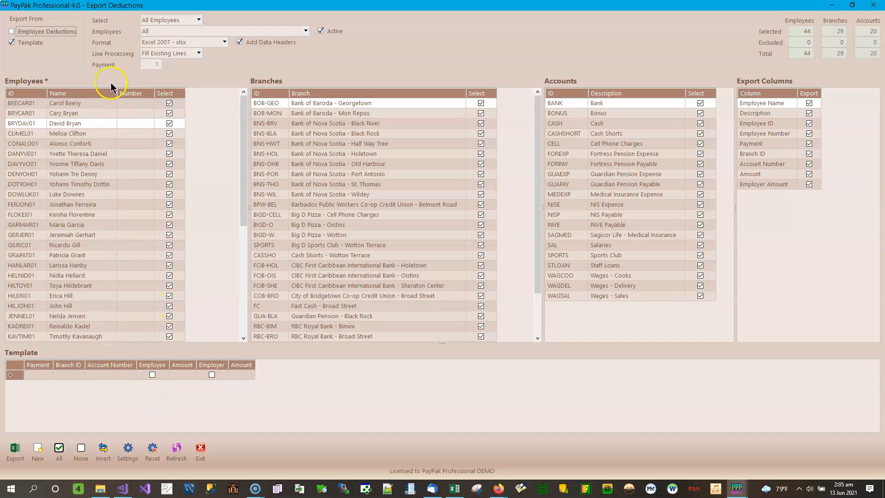
pyautogui.click(46, 32)
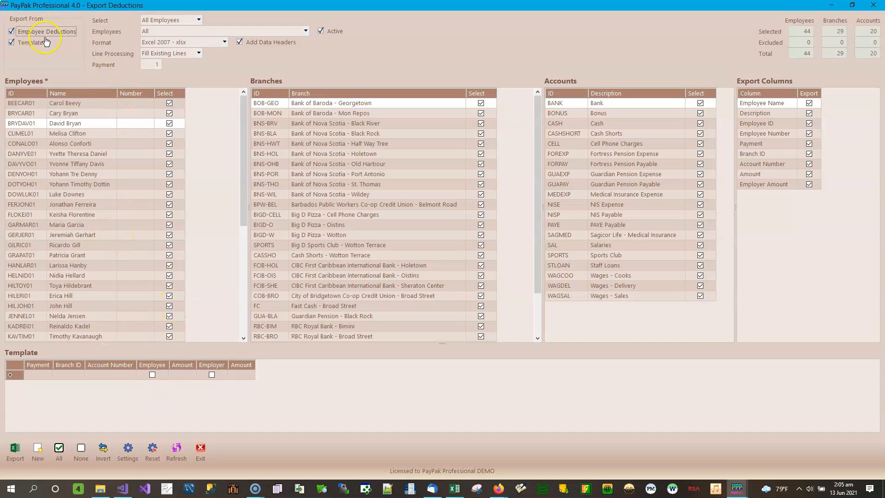
pyautogui.click(31, 44)
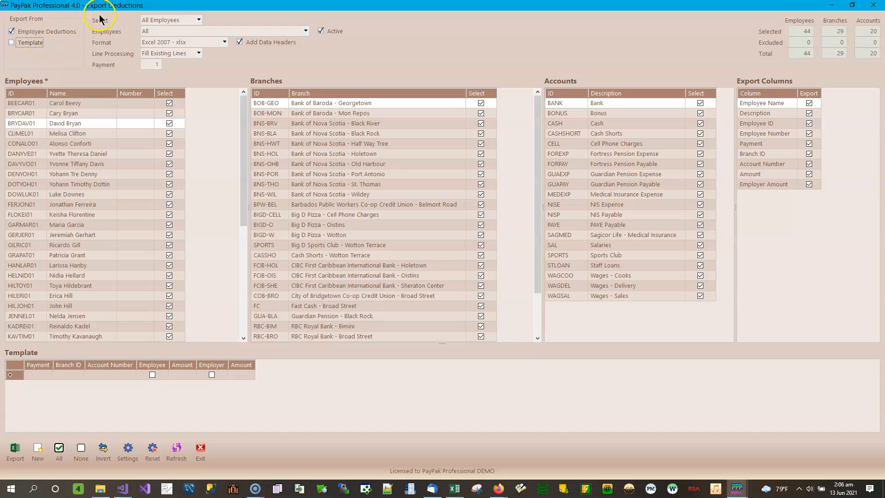
# - Filter the employees by category and choose the Cook category
pyautogui.click(199, 20)
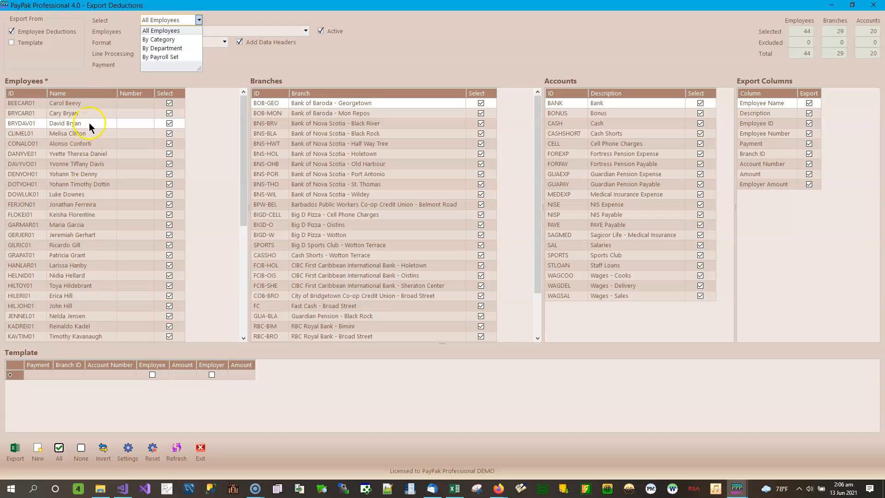
pyautogui.click(168, 40)
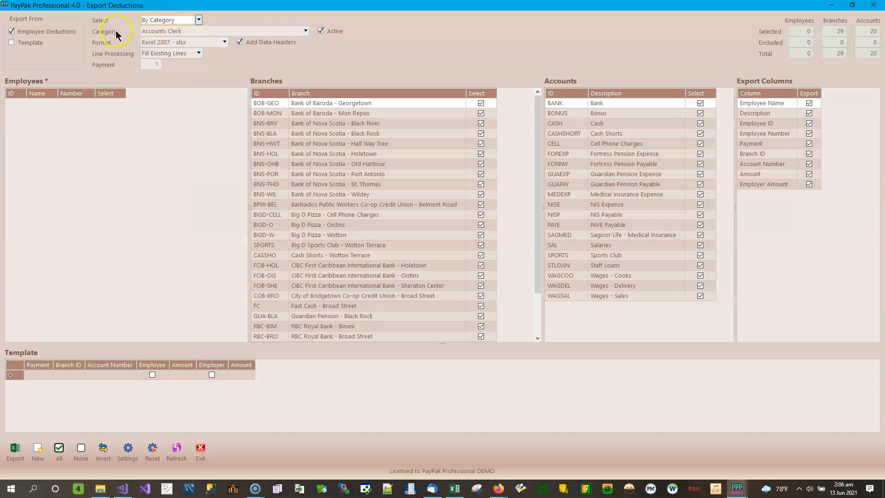
pyautogui.click(305, 31)
pyautogui.click(163, 104)
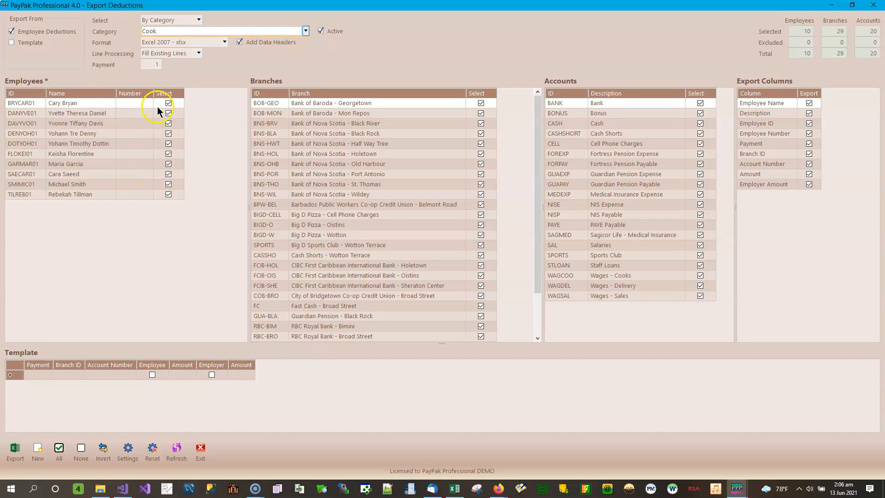
# - Change the category filter to Accounts Clerk, and from there to Admin
pyautogui.click(306, 31)
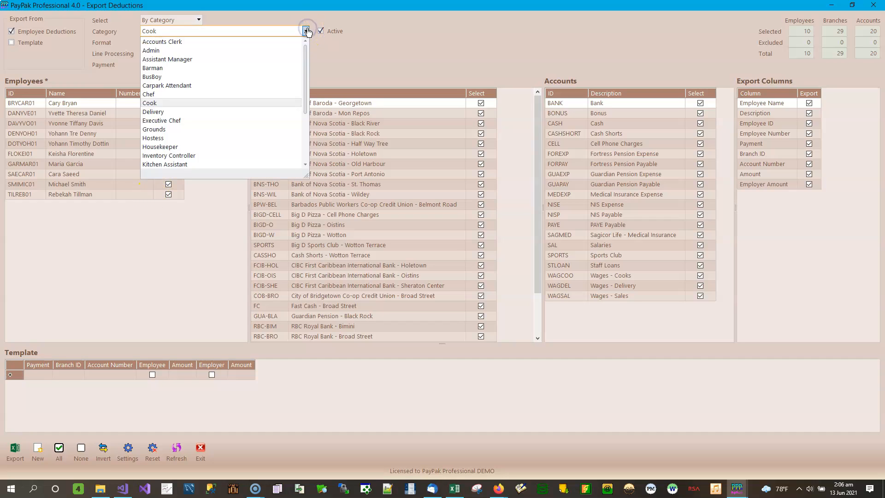
pyautogui.click(170, 44)
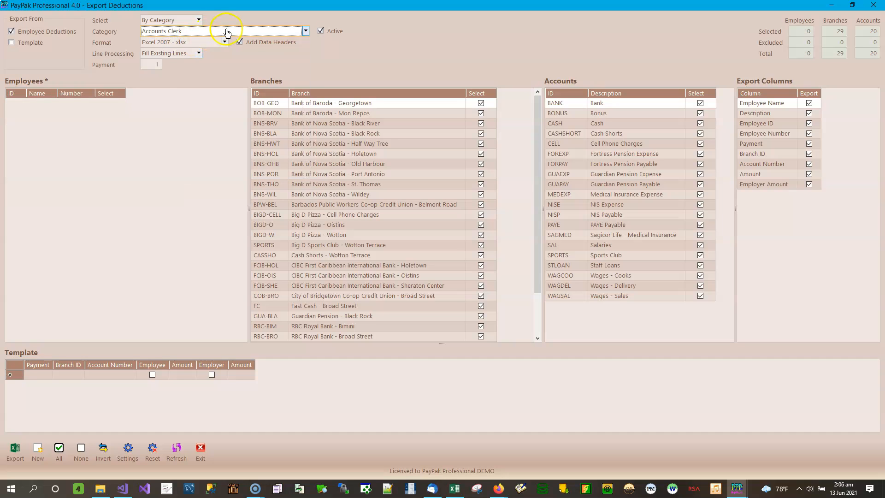
pyautogui.scroll(-1, 227, 32)
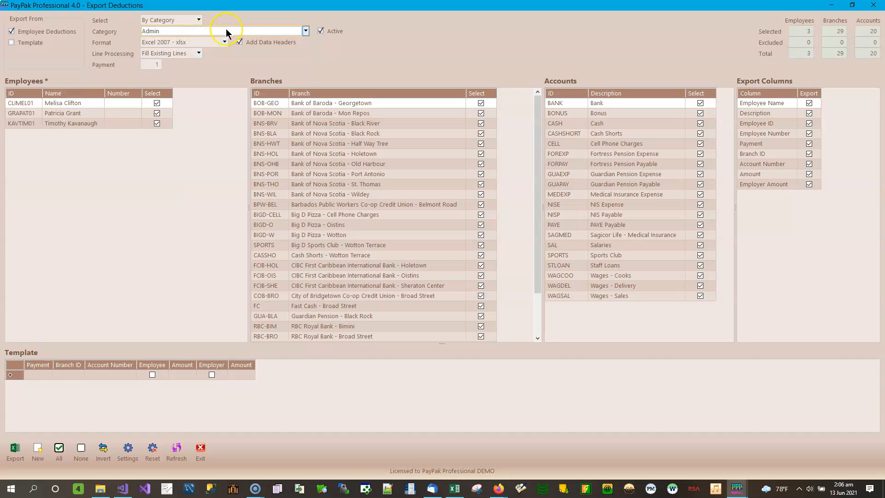
# - Exclude every Admin employee from the export except the second one listed
pyautogui.click(157, 113)
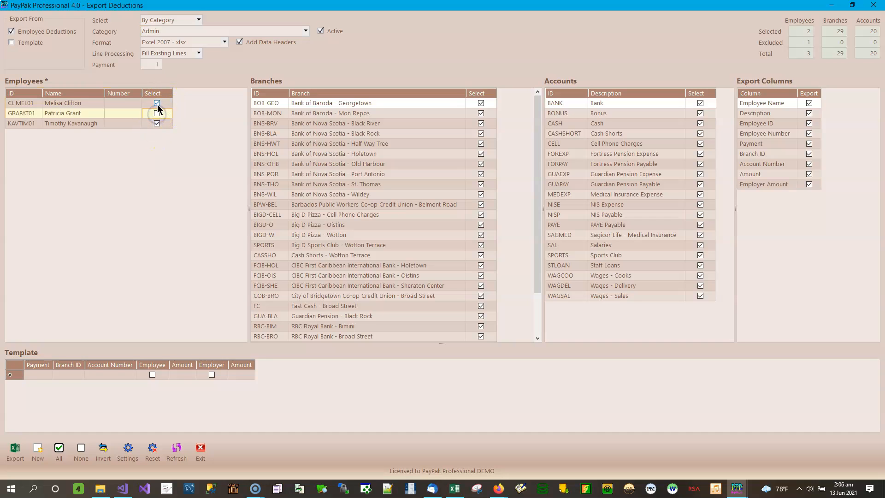
pyautogui.click(157, 103)
pyautogui.click(157, 123)
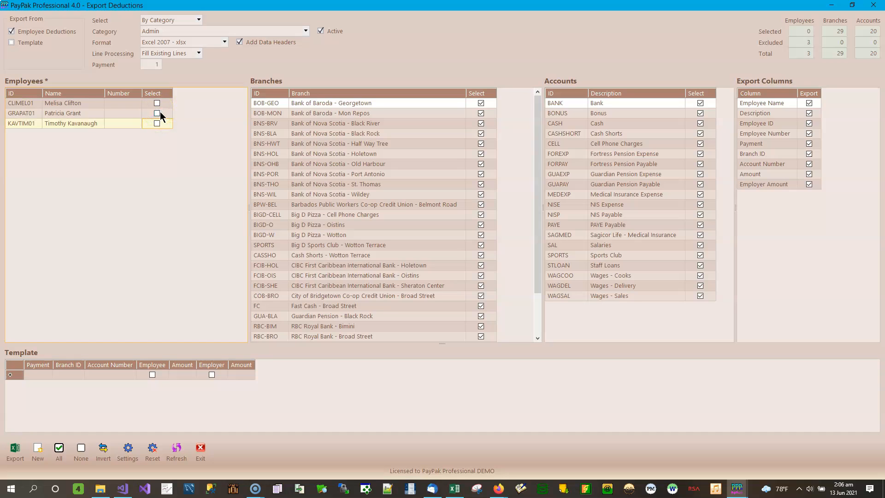
pyautogui.click(158, 114)
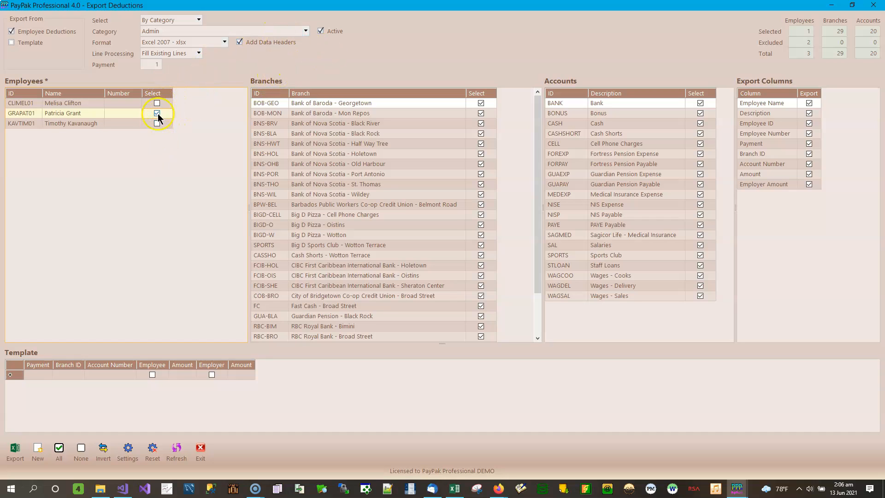
# - Filter the employees by department and choose the Wotton Terrace department
pyautogui.click(306, 31)
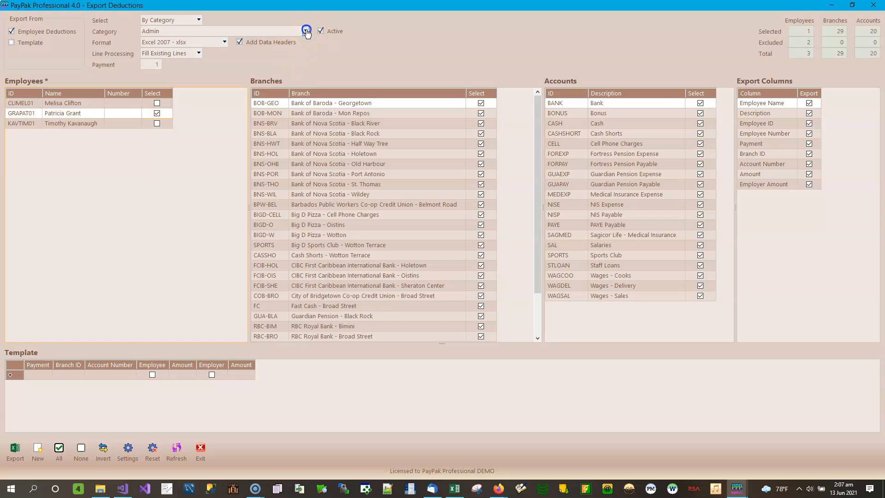
pyautogui.click(199, 19)
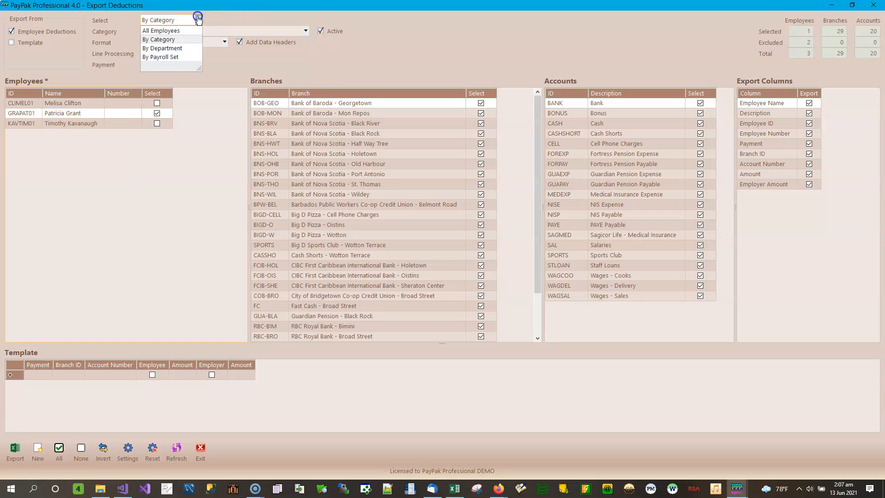
pyautogui.click(184, 48)
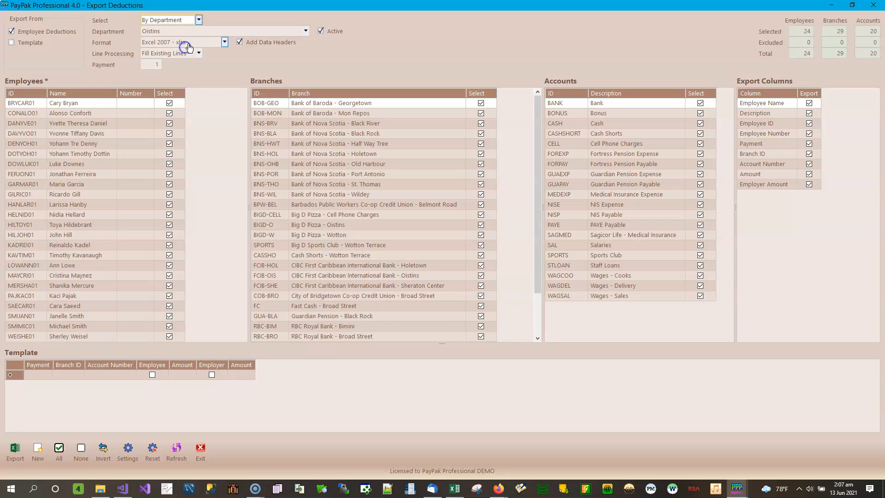
pyautogui.click(306, 31)
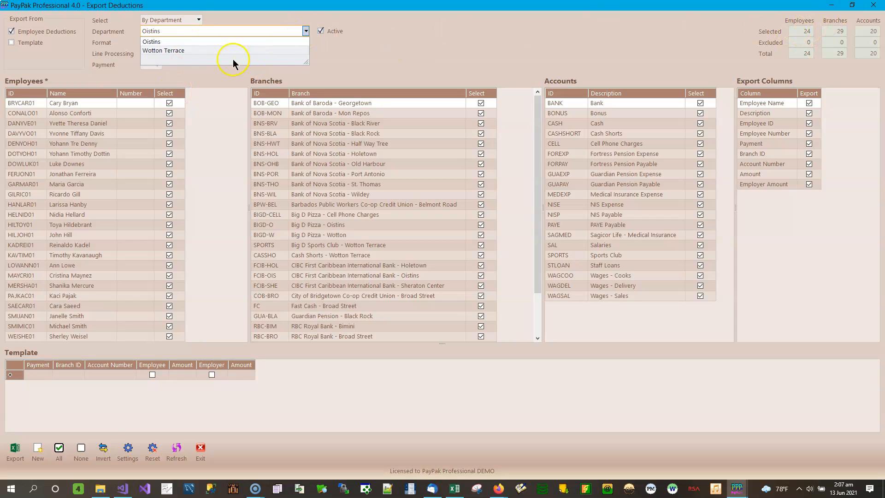
pyautogui.click(172, 50)
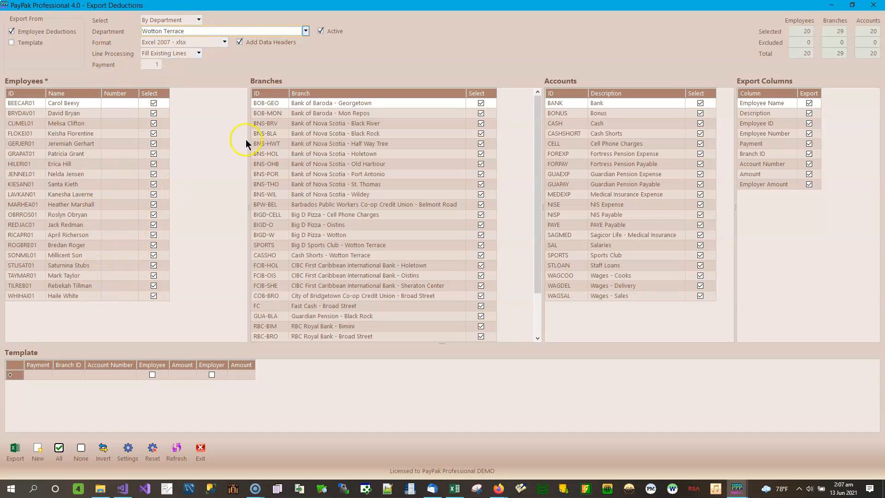
# - Filter the employees by payroll set and choose the Year To Date Test set
pyautogui.click(305, 31)
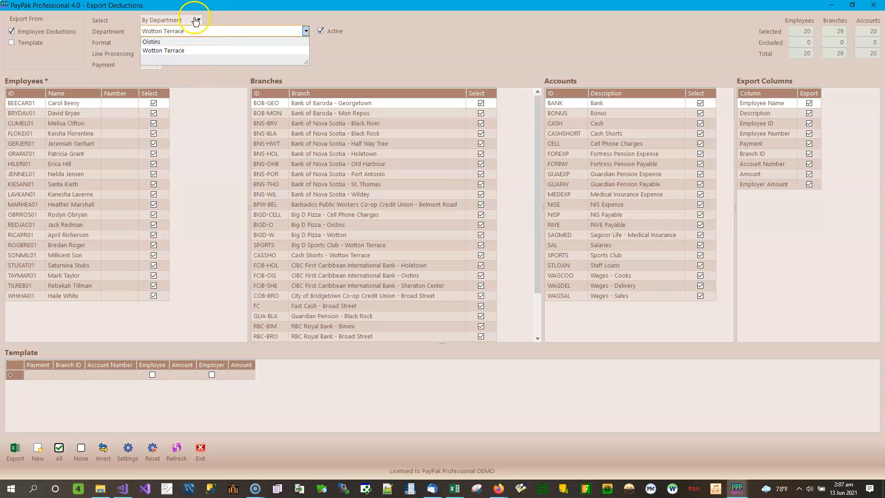
pyautogui.click(198, 20)
pyautogui.click(164, 58)
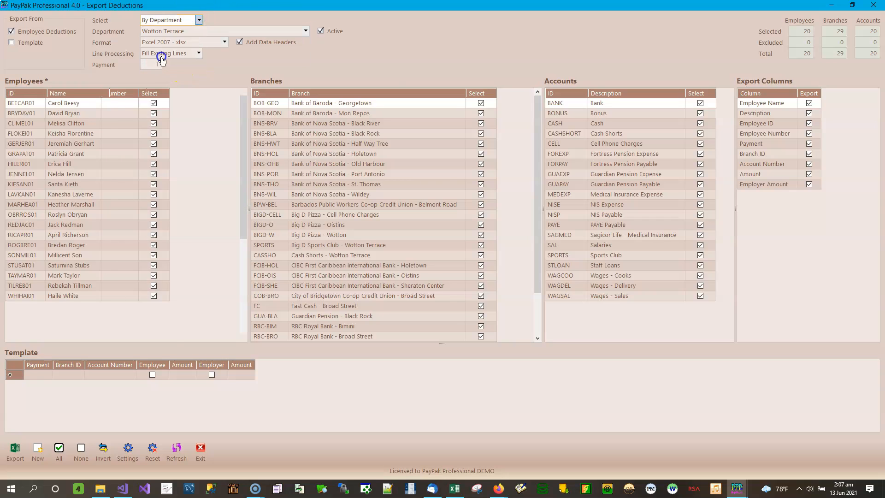
pyautogui.click(305, 30)
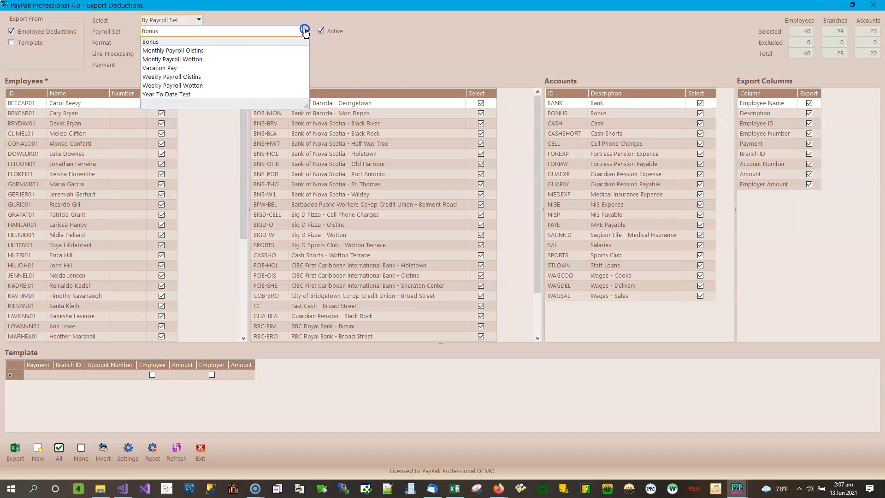
pyautogui.click(177, 95)
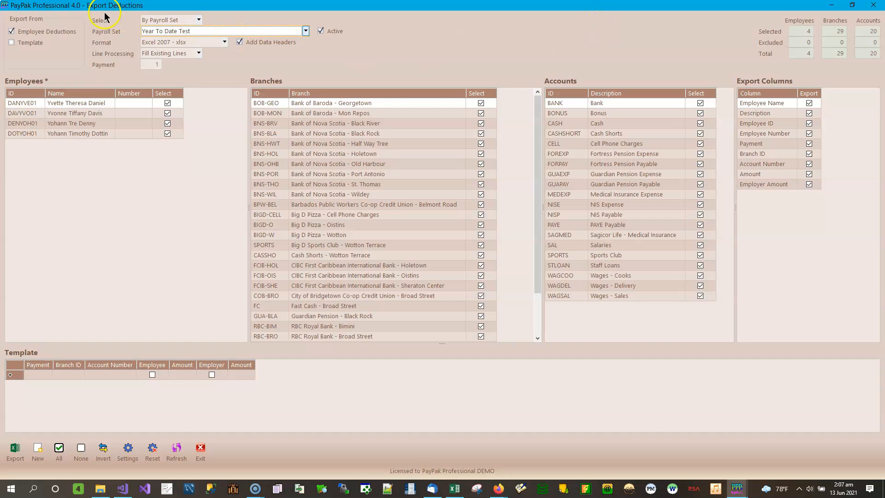
# - Exclude the second and fourth employees, and reset the employee selection by switching the Active filter off and back on
pyautogui.click(167, 113)
pyautogui.click(167, 133)
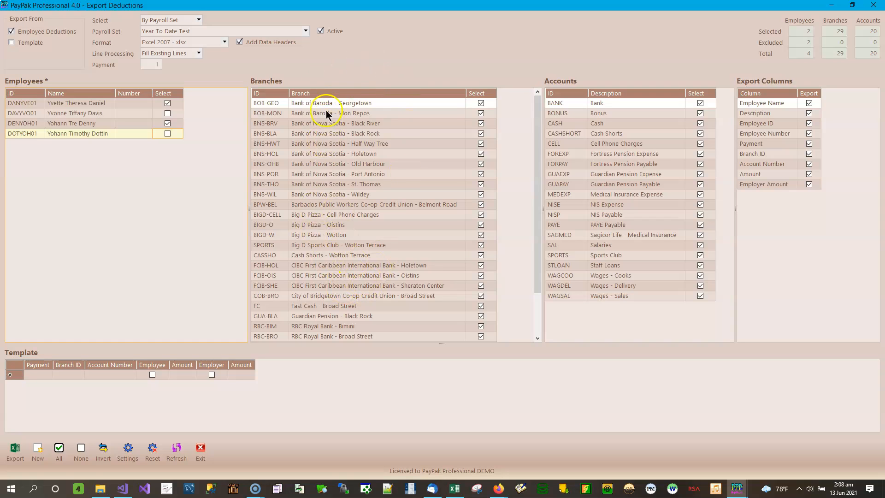
pyautogui.click(349, 134)
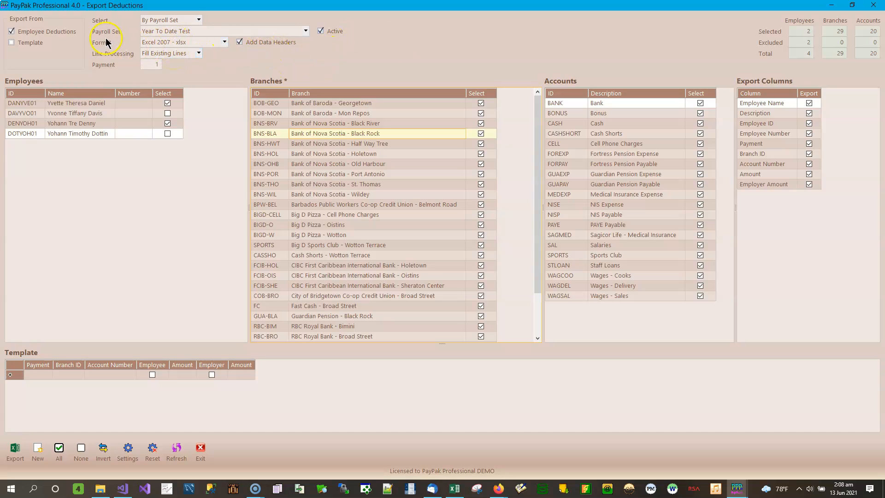
pyautogui.click(327, 32)
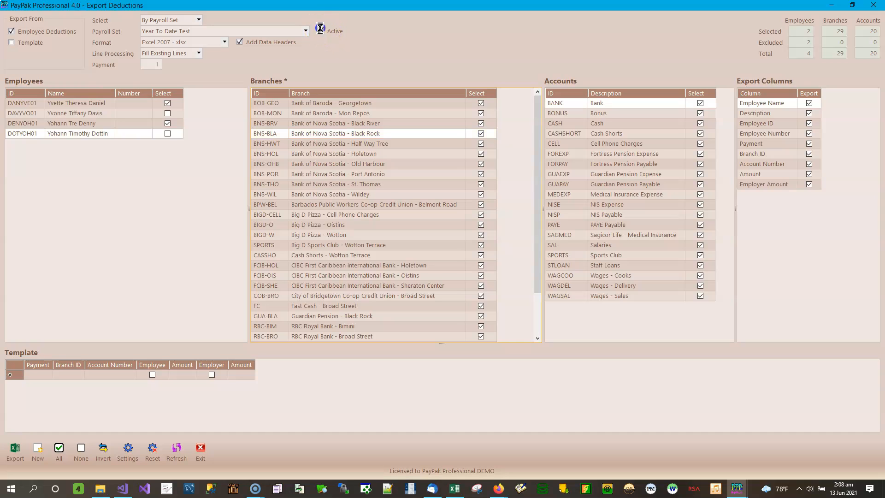
pyautogui.click(322, 31)
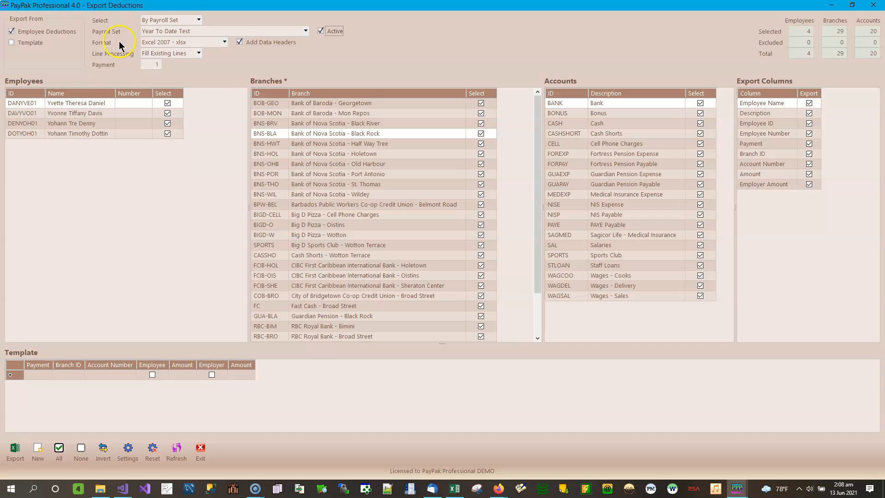
# - Examine the available export file formats alongside the Account Number export column, leaving the format at Excel 2007 - xlsx
pyautogui.click(225, 42)
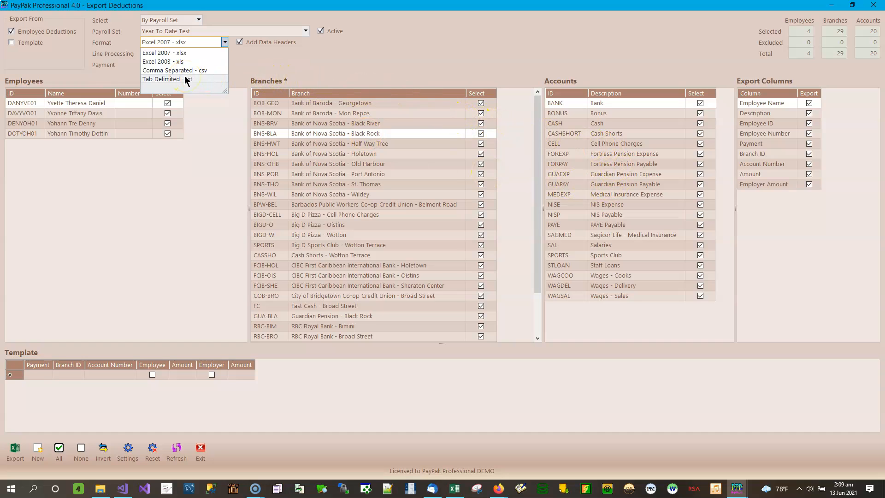
pyautogui.click(778, 167)
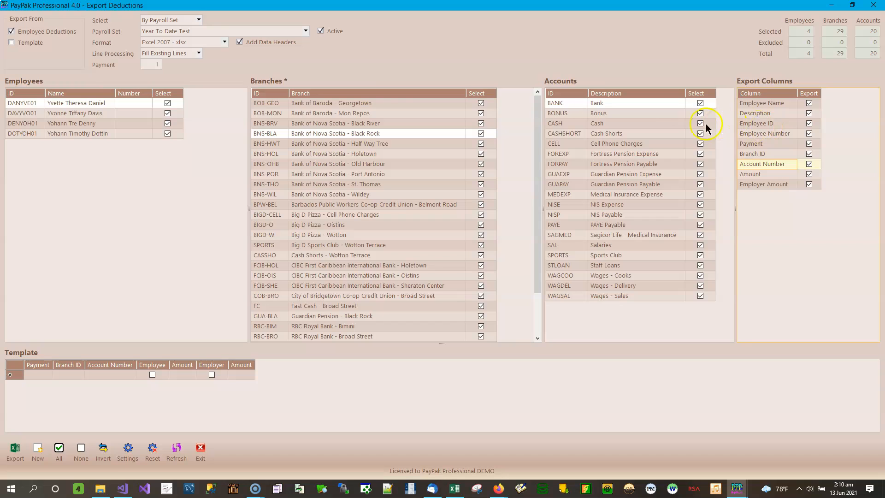
pyautogui.click(225, 42)
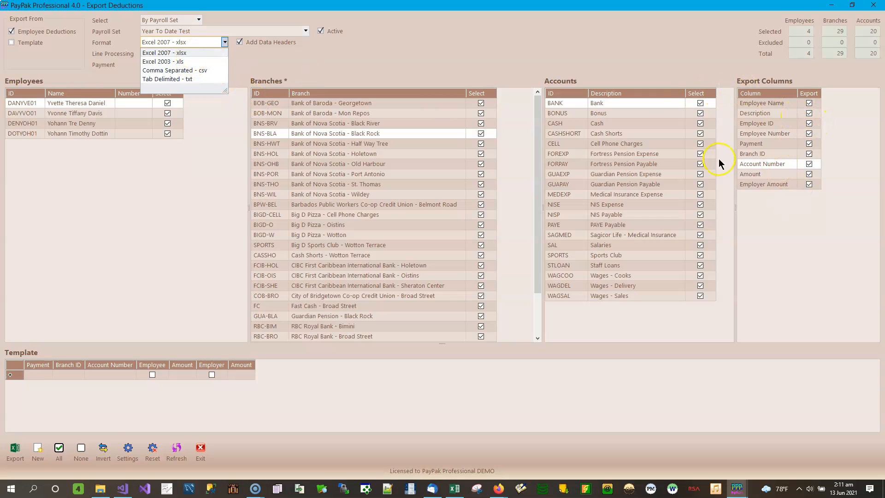
pyautogui.click(426, 46)
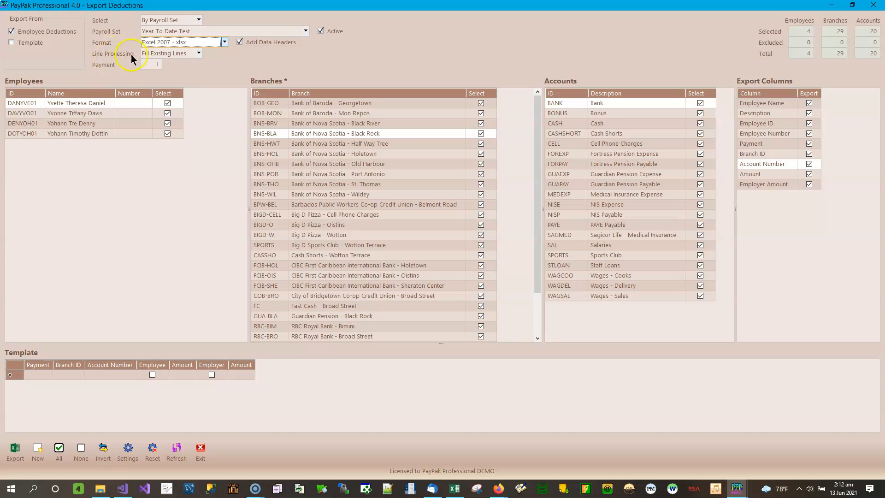
# - Switch line processing to Add New Lines to compare its export columns, and set it back to Fill Existing Lines
pyautogui.click(199, 54)
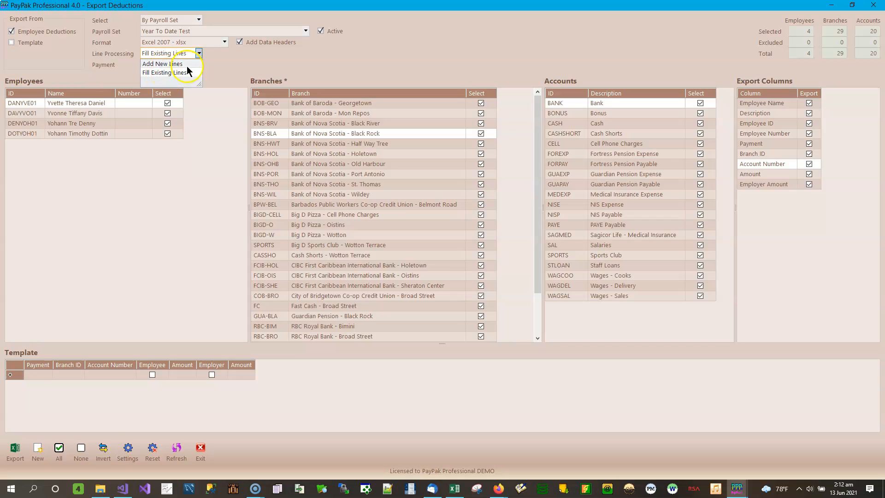
pyautogui.click(167, 64)
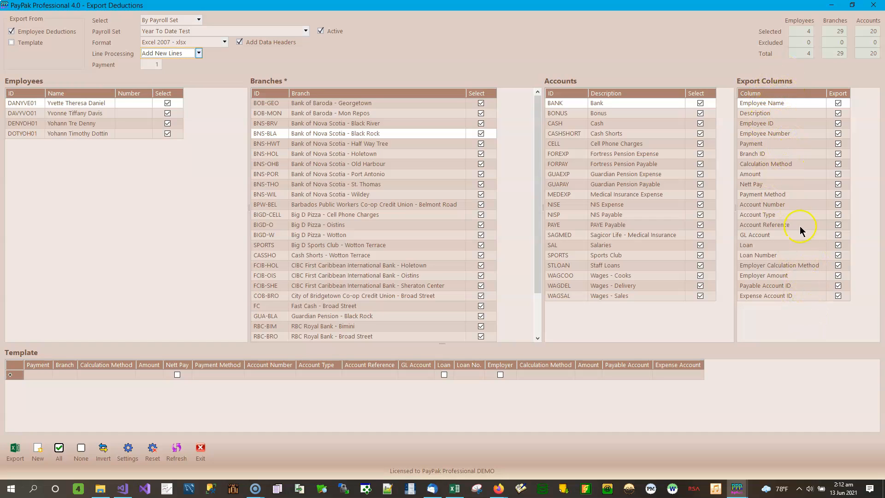
pyautogui.click(198, 53)
pyautogui.click(176, 73)
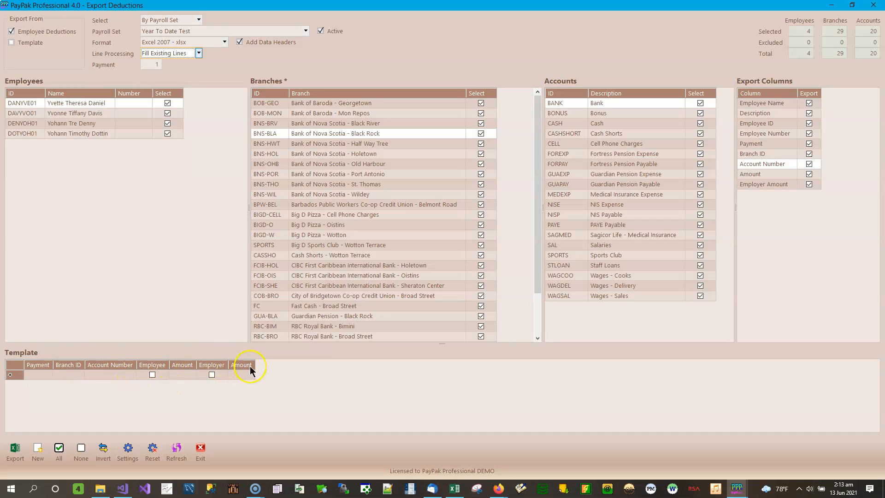
# - Preview the Add New Lines option for line processing, and return to Fill Existing Lines
pyautogui.click(196, 54)
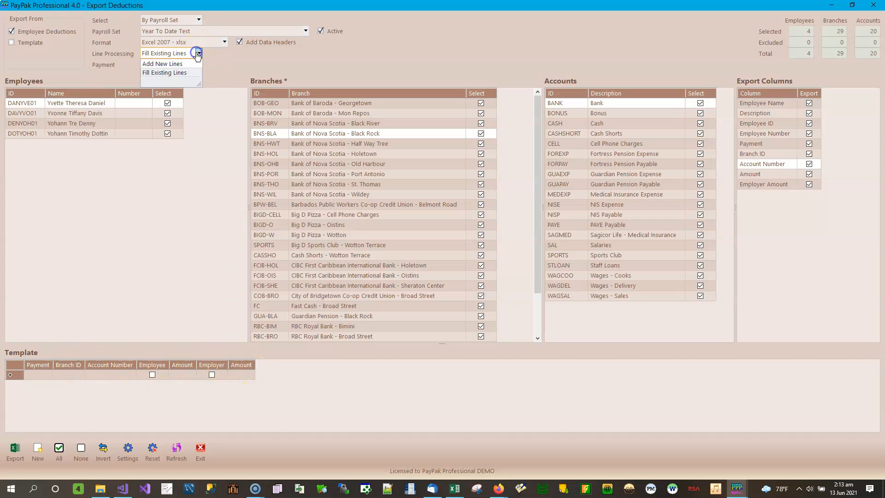
pyautogui.click(173, 67)
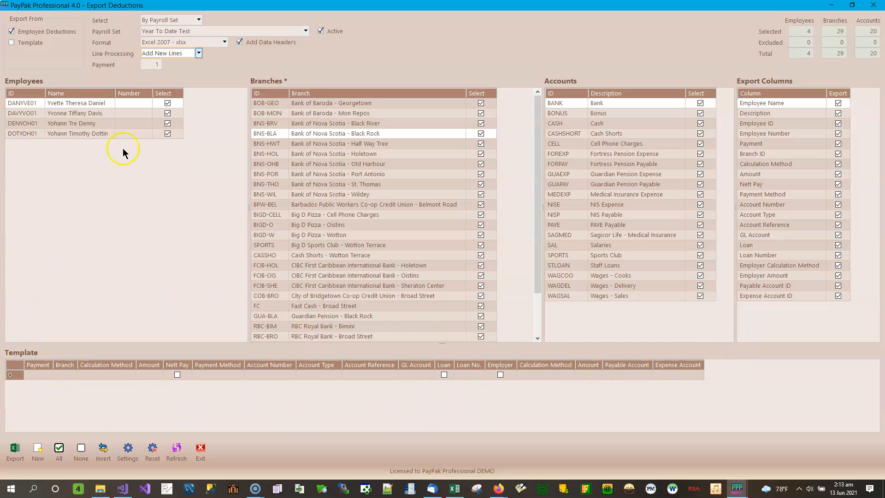
pyautogui.click(199, 53)
pyautogui.click(182, 73)
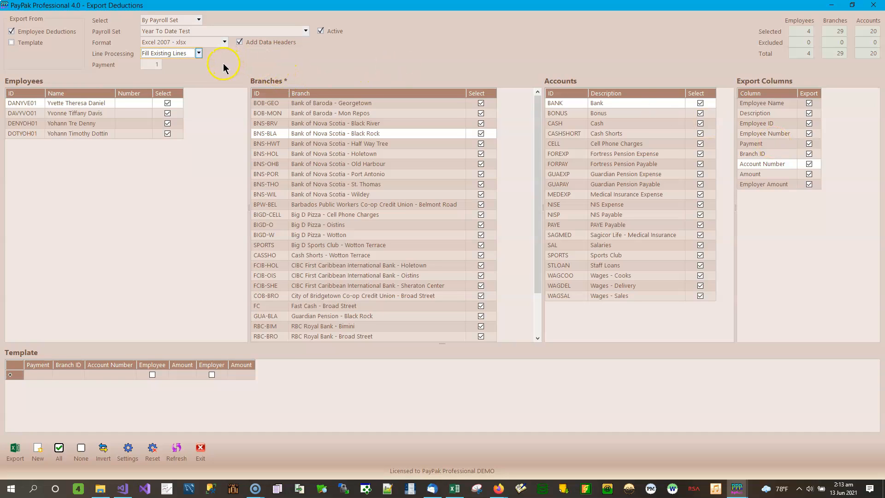
# - Set the payment number to 1 and slightly narrow the Employees list to give the Branches list more room
pyautogui.click(157, 65)
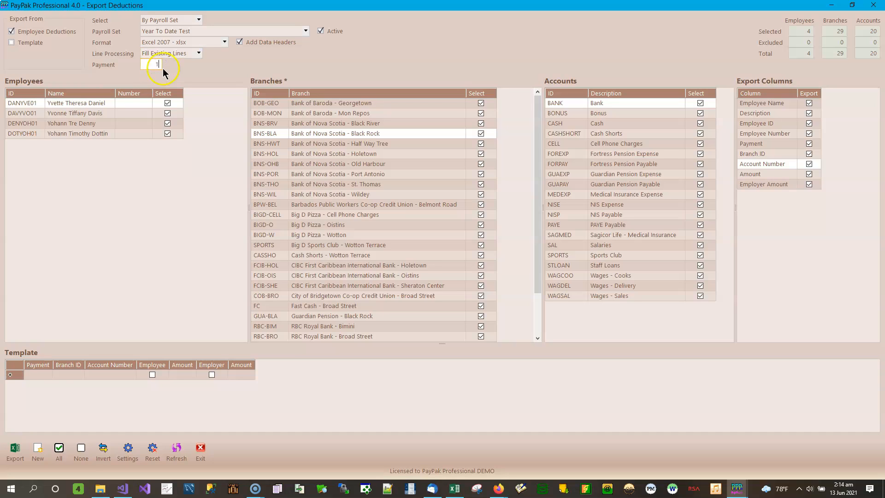
pyautogui.write('1')
pyautogui.doubleClick(162, 65)
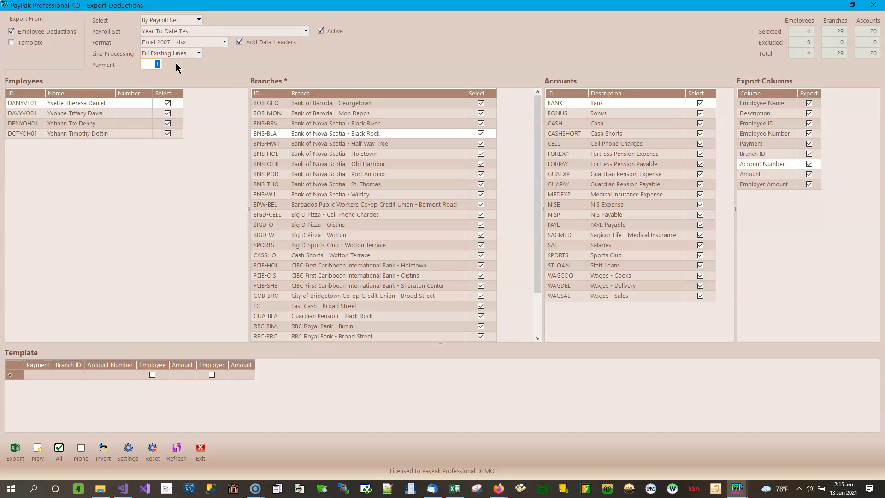
pyautogui.click(149, 65)
pyautogui.moveTo(250, 146); pyautogui.dragTo(227, 155)
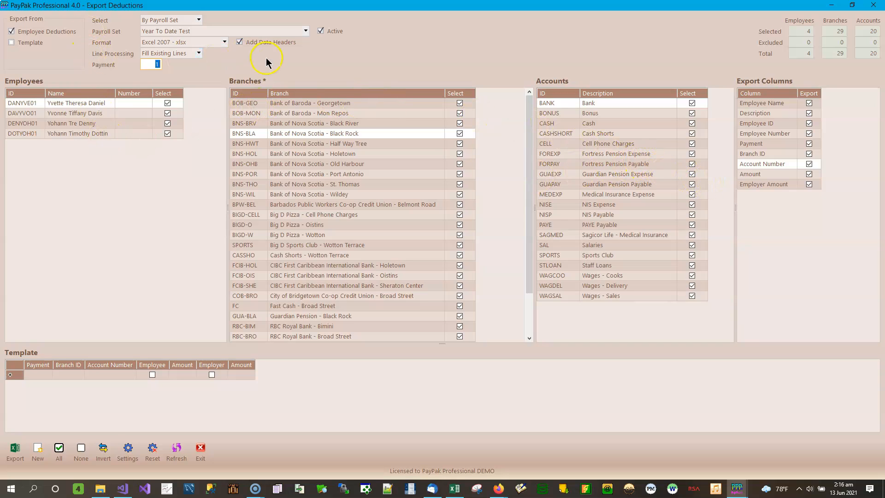
# - Exclude the second and fourth employees from the export
pyautogui.click(81, 104)
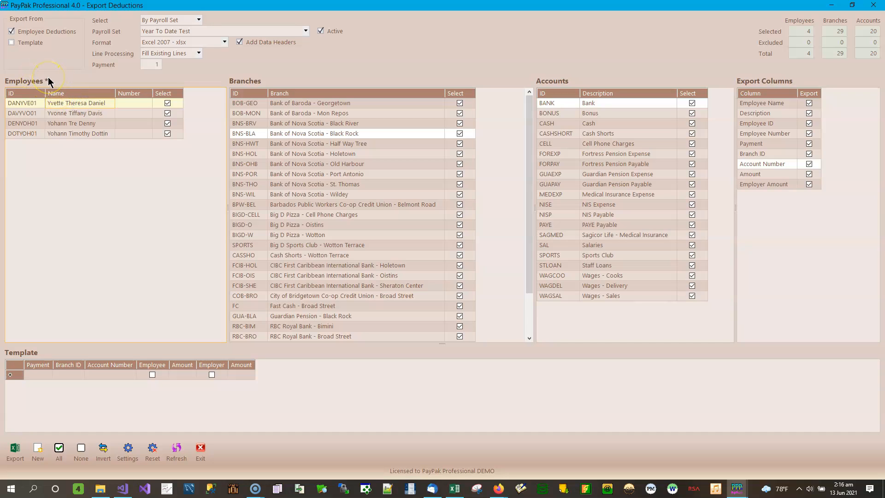
pyautogui.click(167, 113)
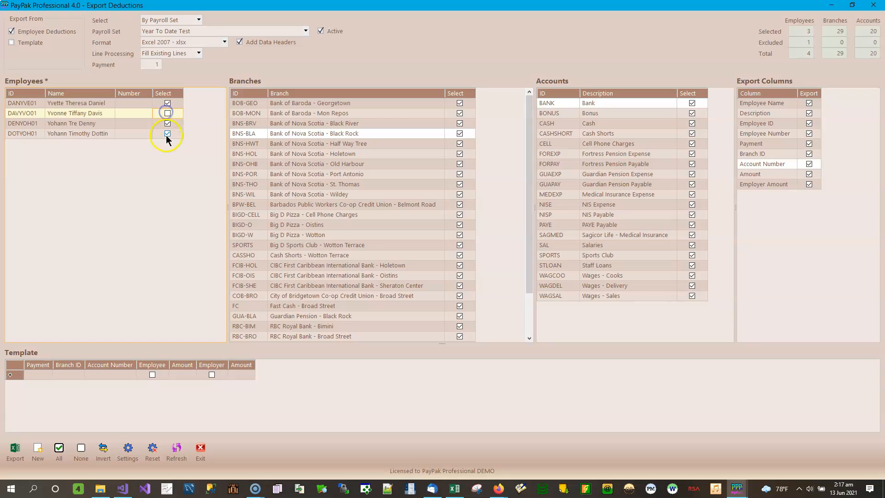
pyautogui.click(167, 134)
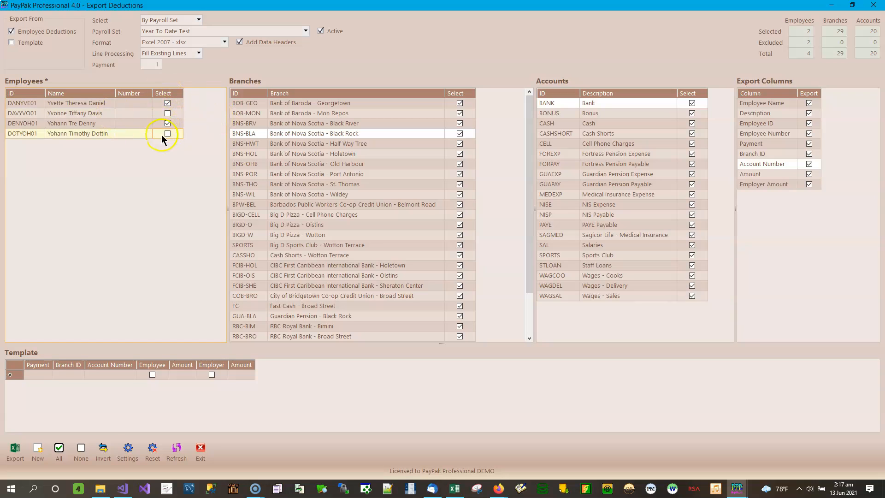
# - Exclude the branches BNS-BLA, BPW-BEL, SPORTS, FCIB-OIS and GUA-BLA from the export
pyautogui.click(336, 123)
pyautogui.click(460, 134)
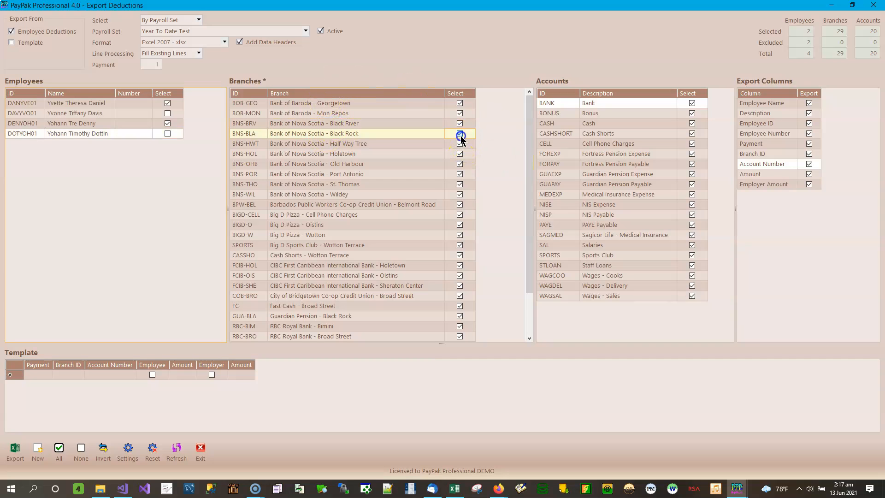
pyautogui.click(461, 206)
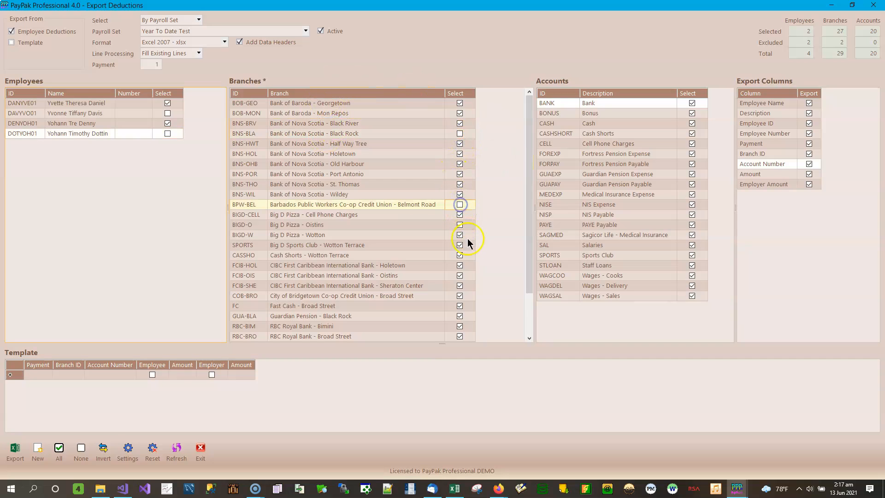
pyautogui.click(460, 245)
pyautogui.click(460, 276)
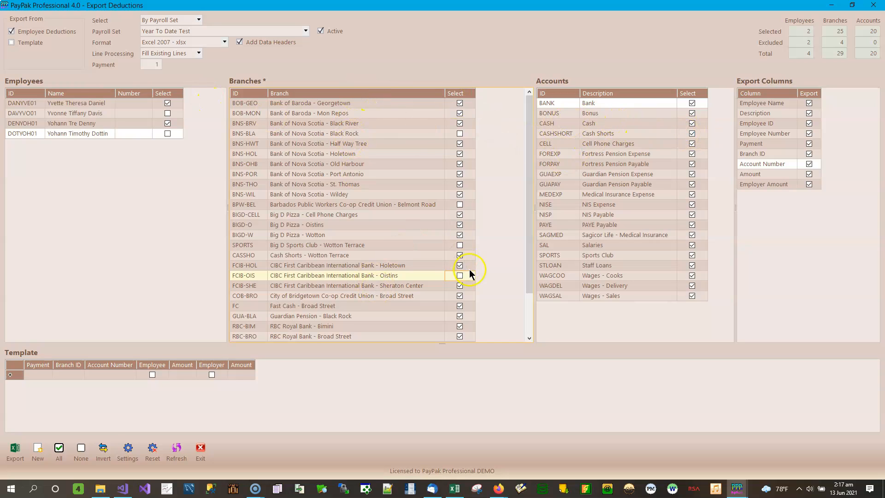
pyautogui.click(459, 316)
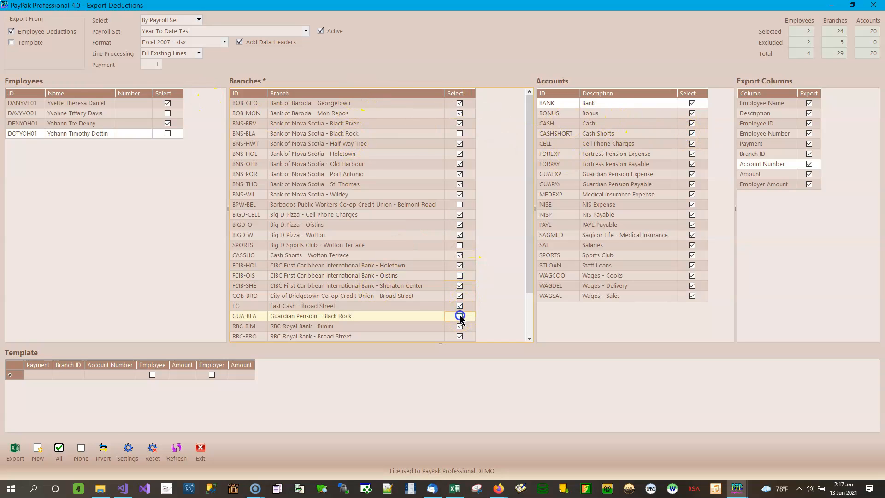
# - Exclude the BONUS, GUAEXP, SAL, WAGCOO and SPORTS accounts from the export
pyautogui.click(627, 124)
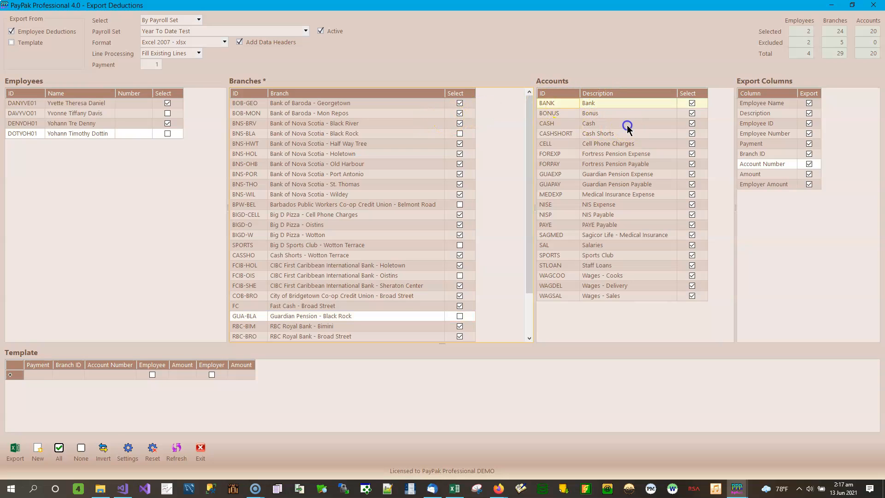
pyautogui.click(692, 113)
pyautogui.click(692, 174)
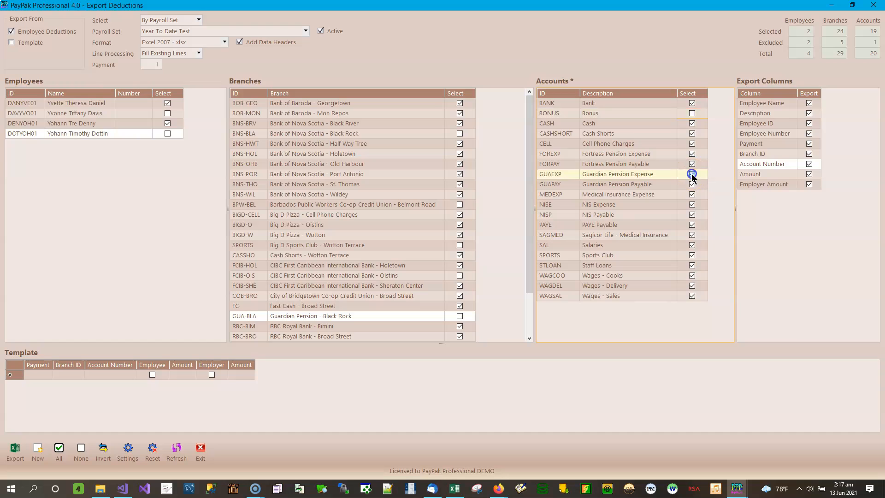
pyautogui.click(691, 245)
pyautogui.click(693, 275)
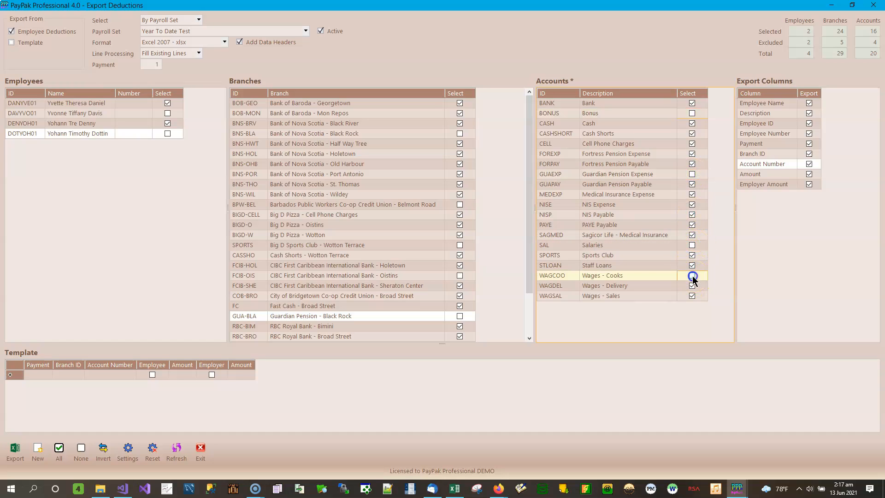
pyautogui.click(692, 255)
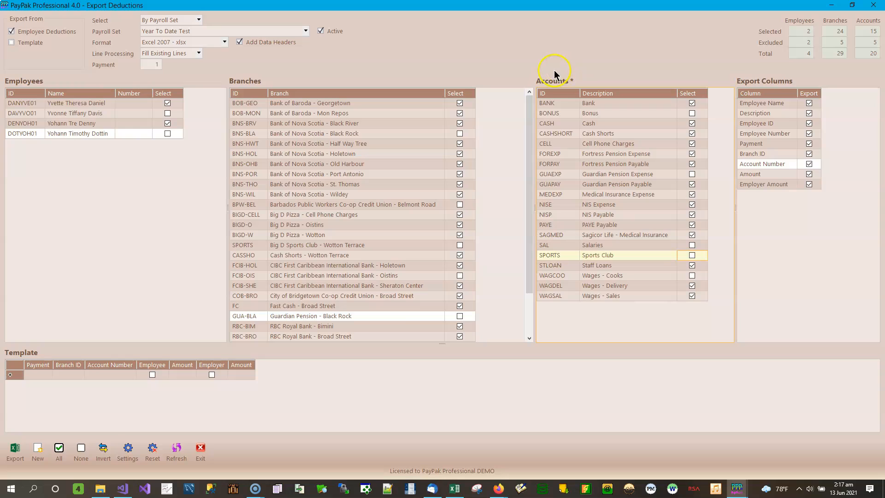
# - Invert the account selection, clear it completely, and select all accounts again
pyautogui.click(103, 451)
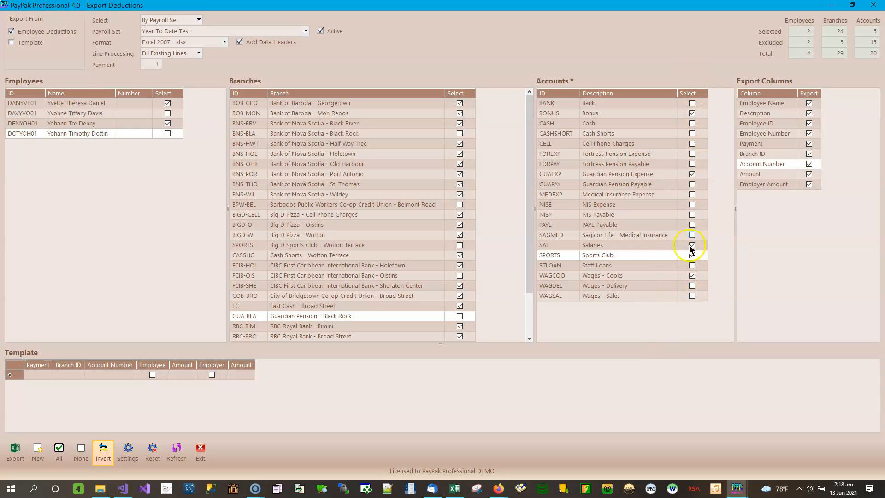
pyautogui.click(81, 451)
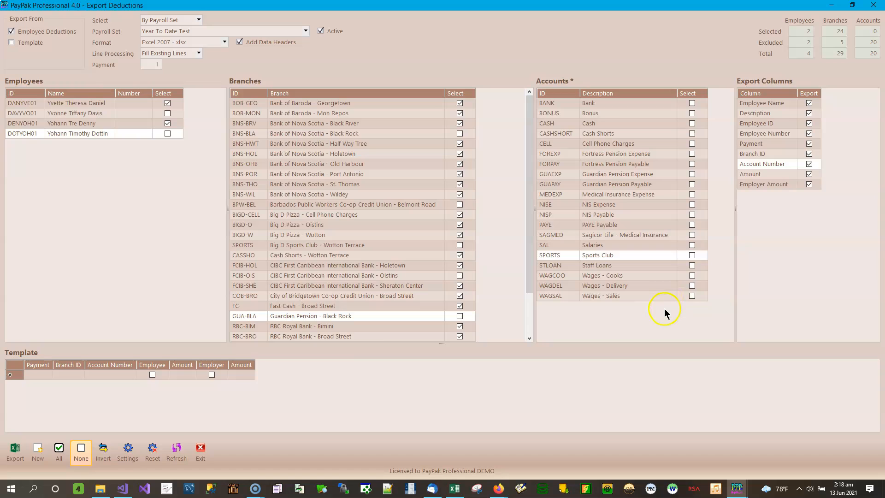
pyautogui.click(58, 450)
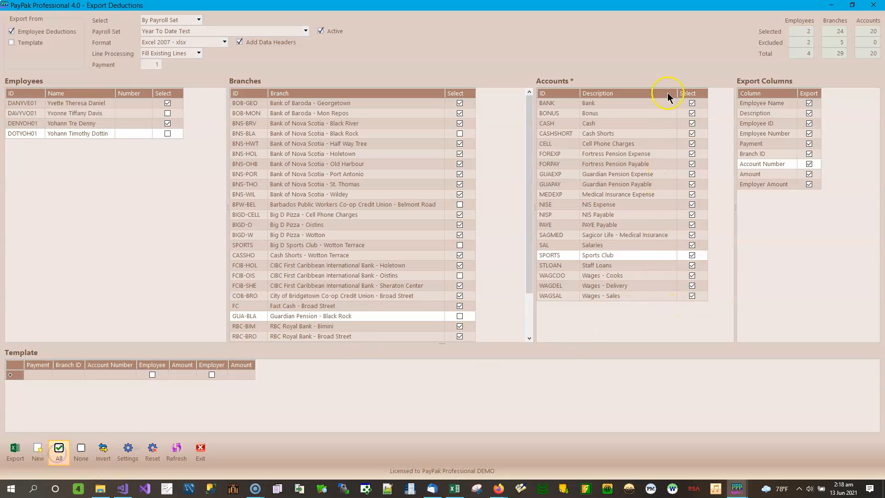
# - Invert the branch selection, clear it, and reselect every branch
pyautogui.click(354, 133)
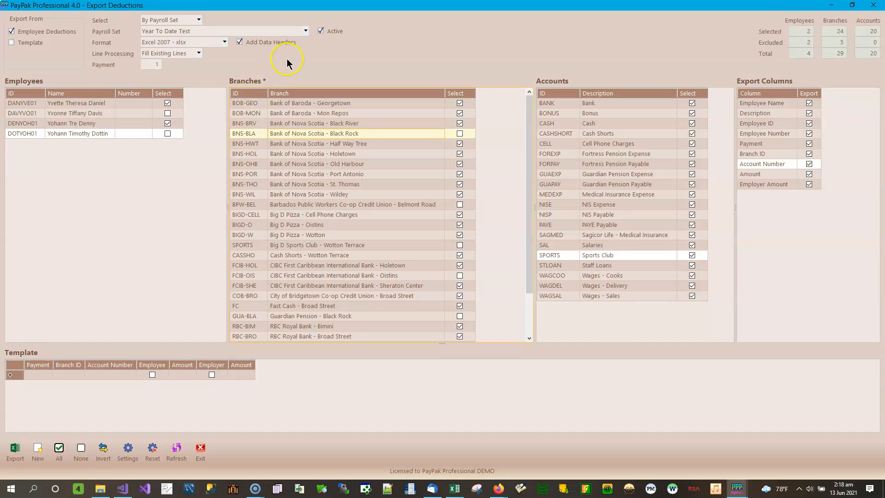
pyautogui.click(104, 451)
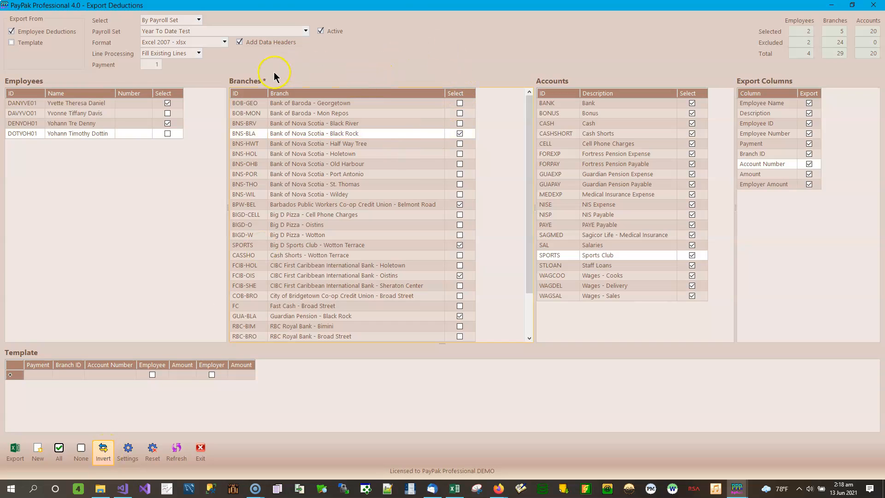
pyautogui.click(80, 448)
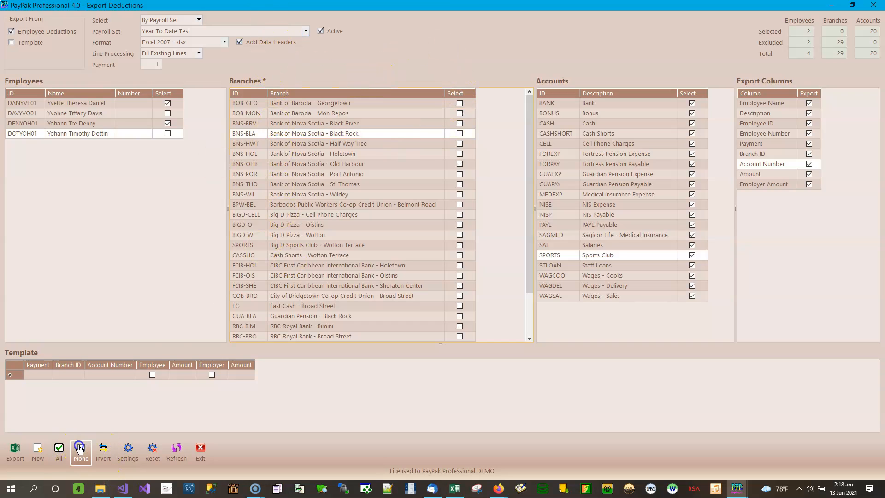
pyautogui.click(52, 460)
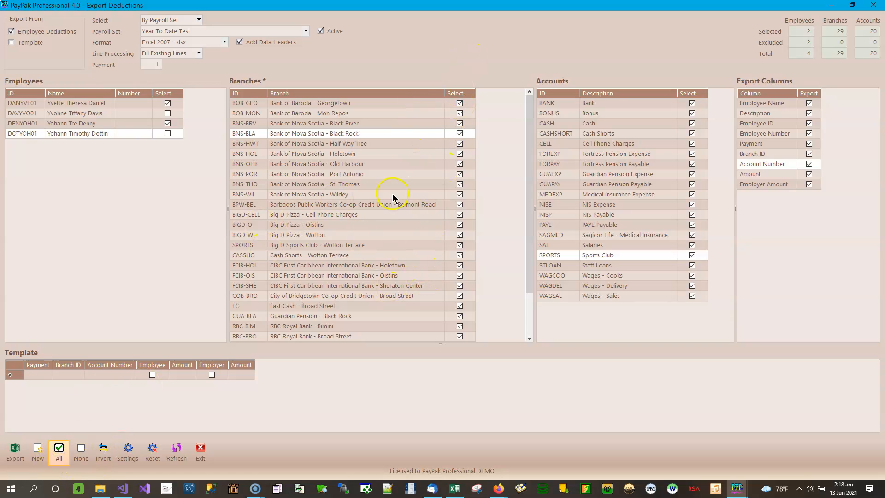
# - Invert the employee selection, clear it, and reselect all employees
pyautogui.click(119, 114)
pyautogui.click(103, 454)
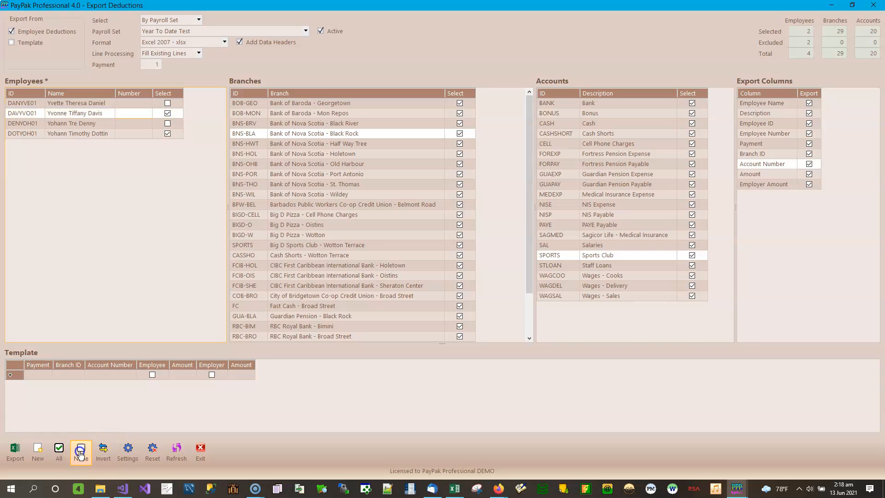
pyautogui.click(58, 453)
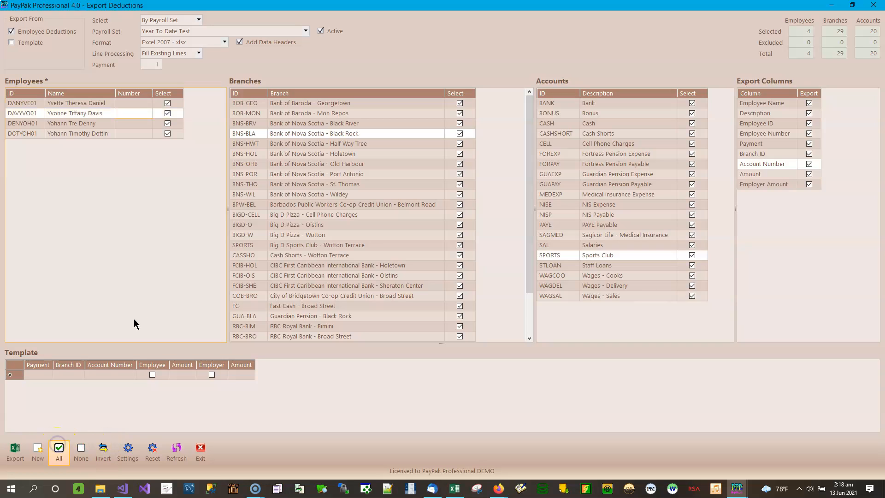
pyautogui.click(67, 460)
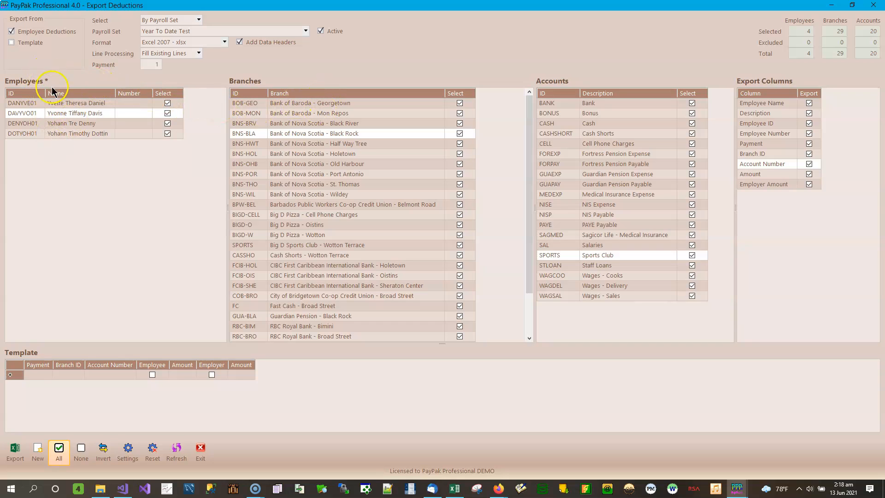
# - Look over the branches and accounts lists, and set line processing to Add New Lines
pyautogui.click(348, 112)
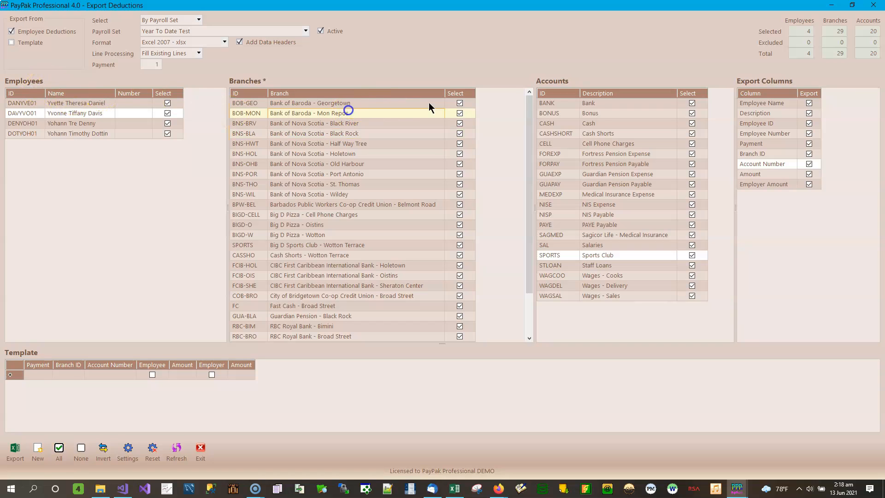
pyautogui.click(592, 105)
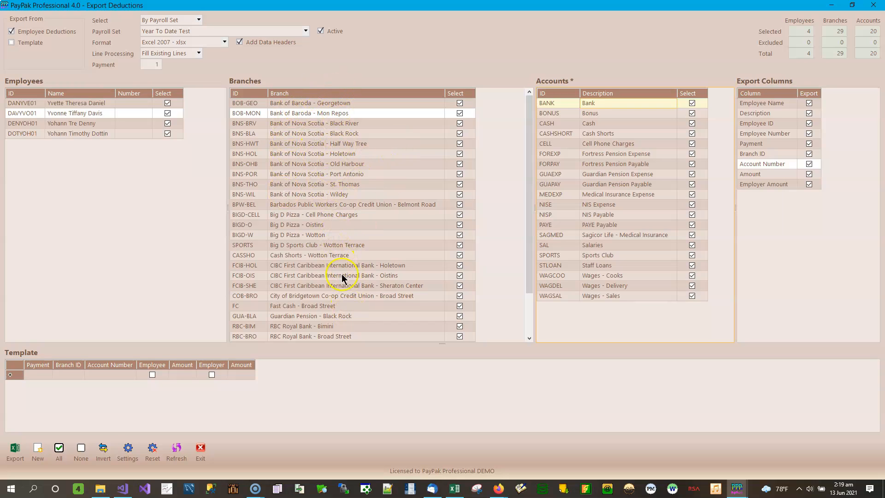
pyautogui.scroll(-1, 359, 221)
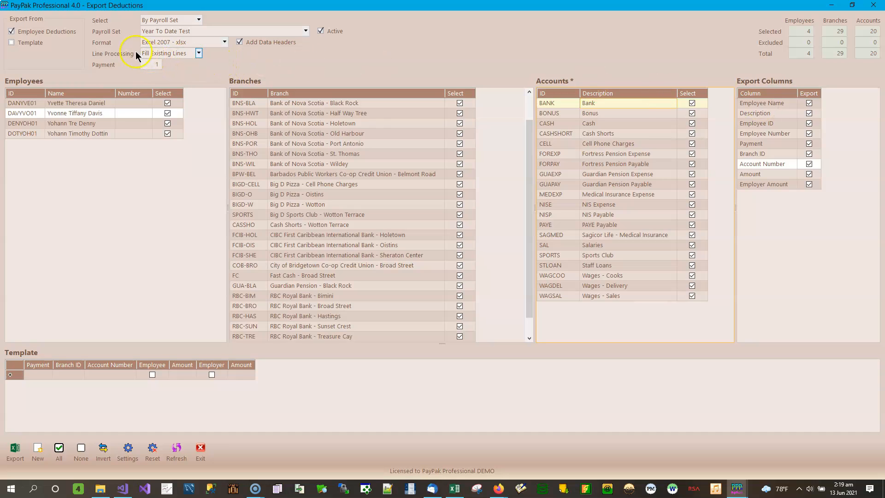
pyautogui.click(199, 53)
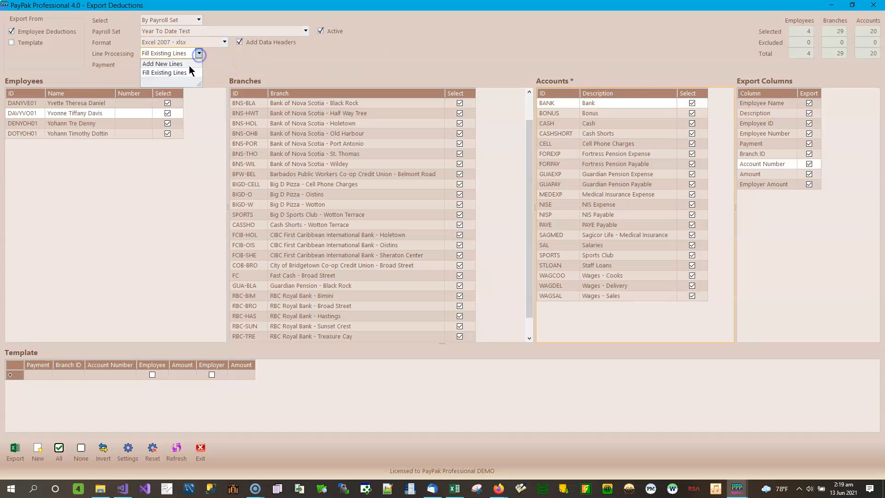
pyautogui.click(162, 64)
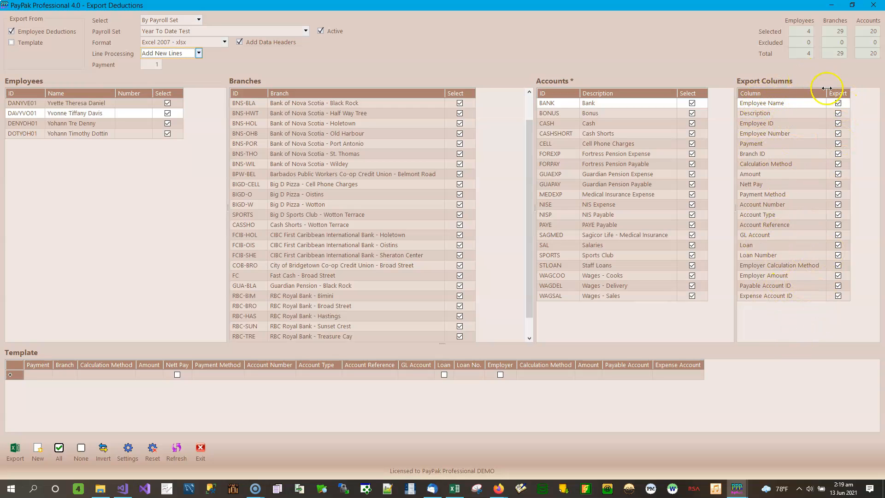
# - Toggle the Branch ID export column off and on, and try to exclude the Employee Name, Description, Employee ID, Employee Number and Payment columns
pyautogui.click(838, 154)
pyautogui.click(838, 154)
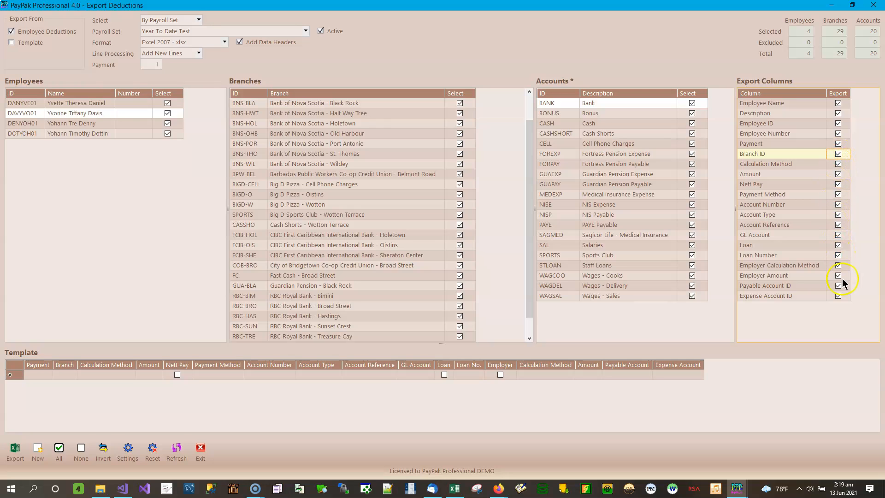
pyautogui.click(838, 104)
pyautogui.click(839, 114)
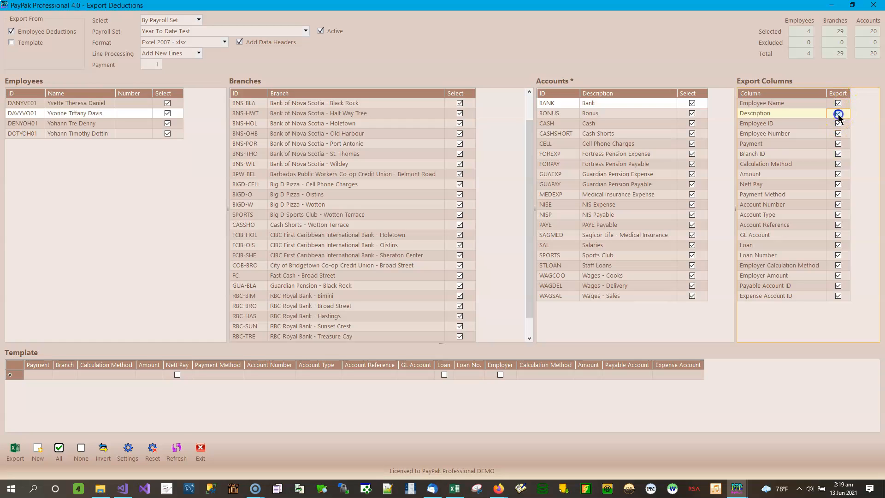
pyautogui.click(839, 124)
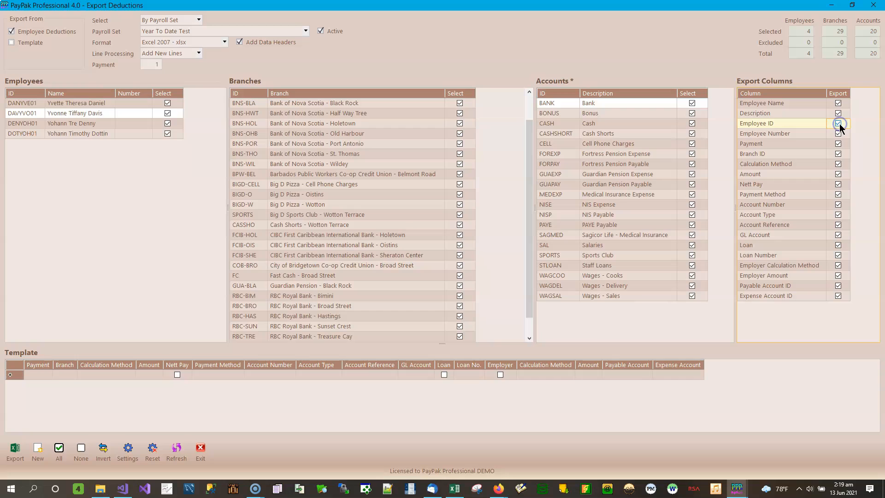
pyautogui.click(839, 134)
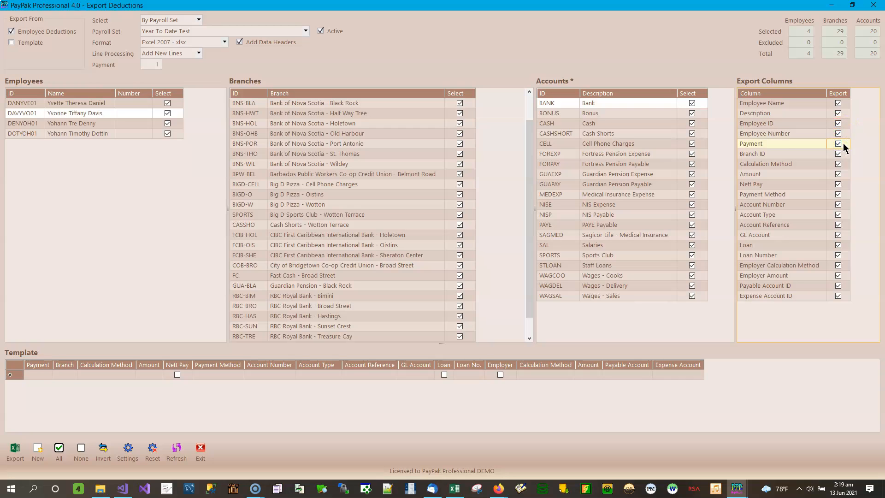
pyautogui.click(159, 66)
pyautogui.write('1')
# - Exclude the Branch ID, Calculation Method, Amount and Nett Pay columns from the export
pyautogui.click(838, 154)
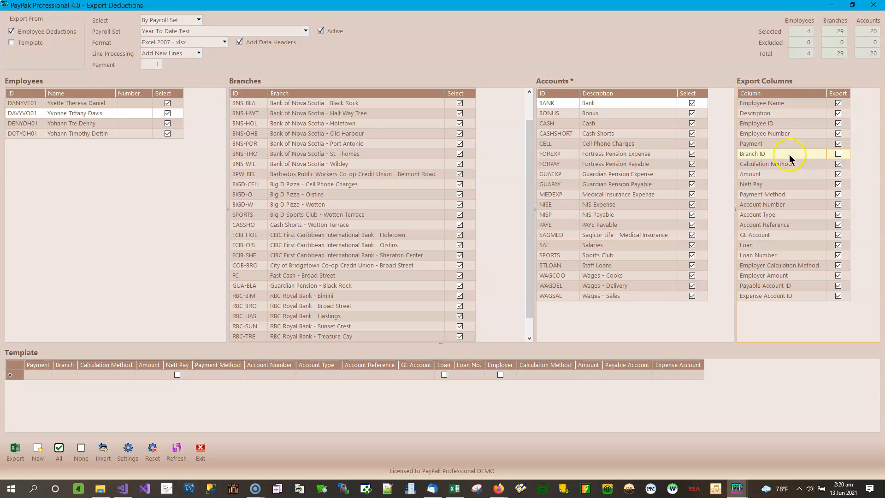
pyautogui.click(838, 164)
pyautogui.click(838, 174)
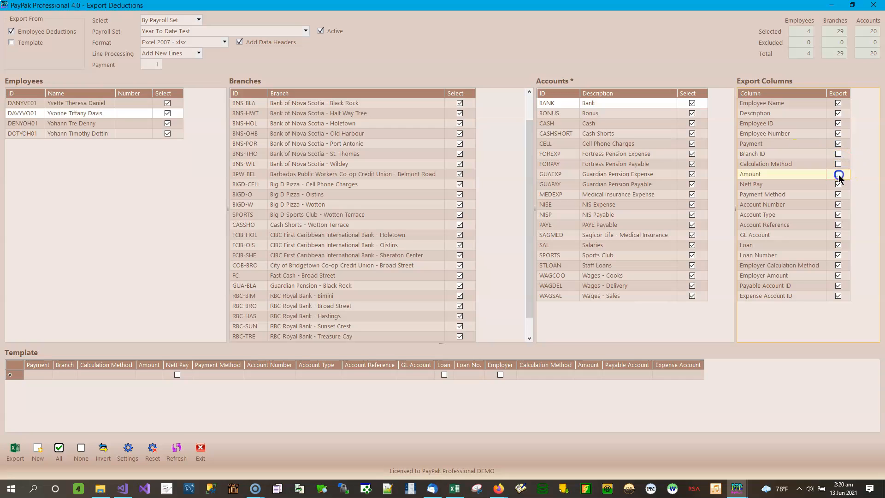
pyautogui.click(838, 185)
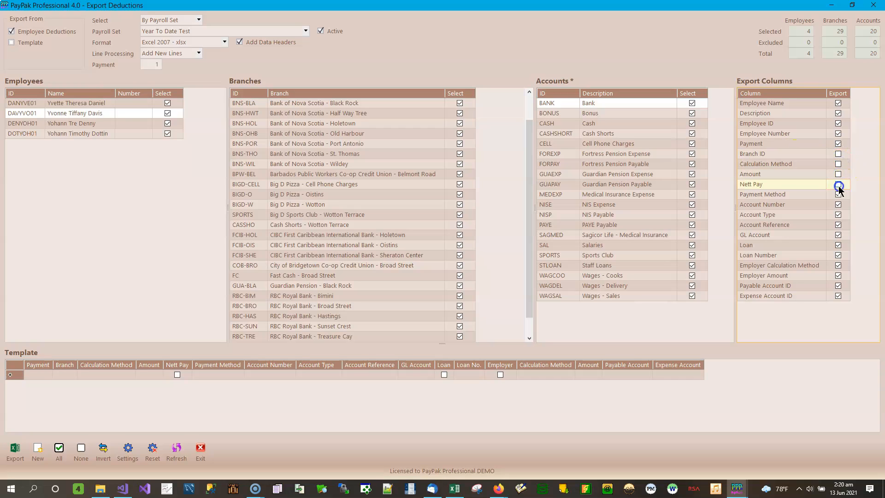
# - Include the Branch ID column in the export again, and toggle the Loan column off and back on
pyautogui.click(838, 155)
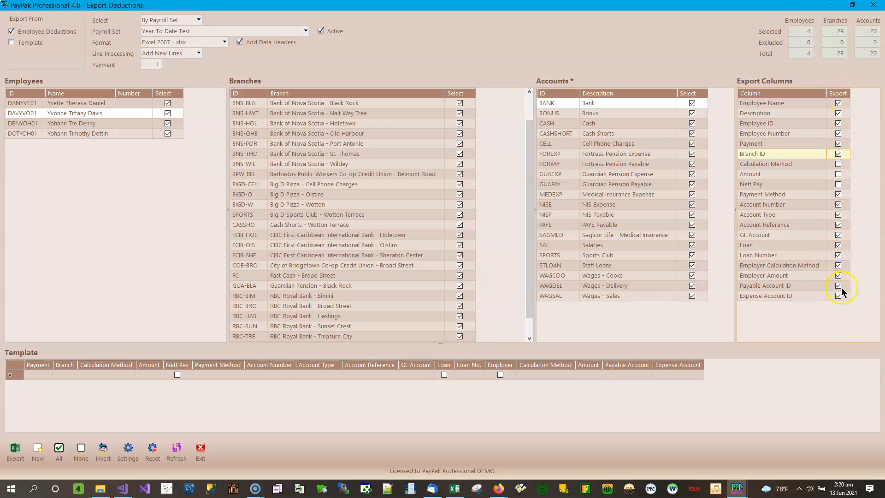
pyautogui.click(837, 245)
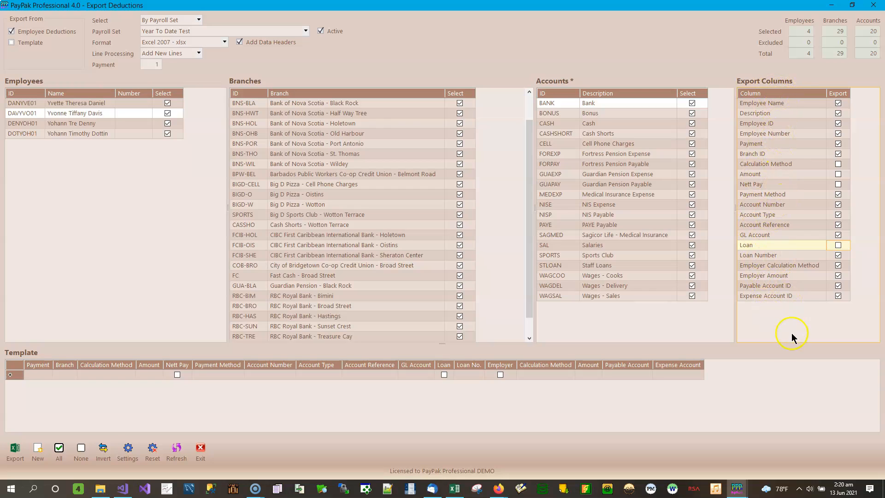
pyautogui.click(839, 245)
# - Exclude the Payment Method export column and include the Calculation Method and Amount columns
pyautogui.click(838, 194)
pyautogui.click(838, 163)
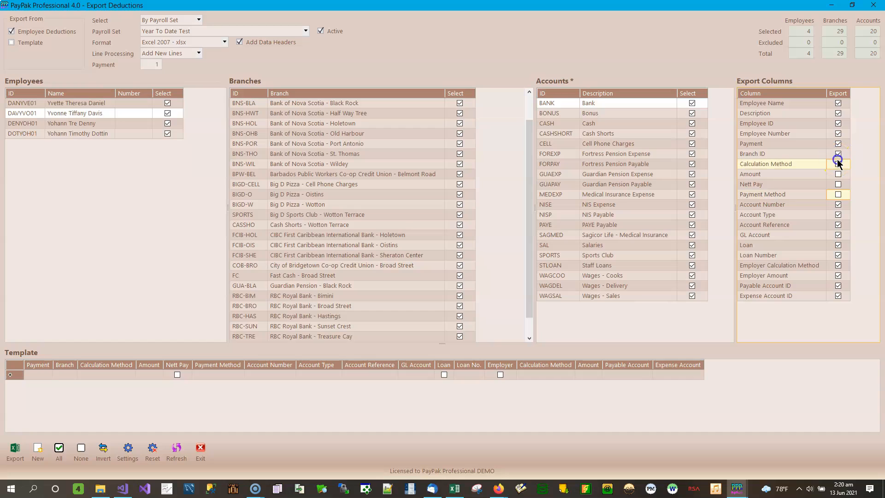
pyautogui.click(839, 174)
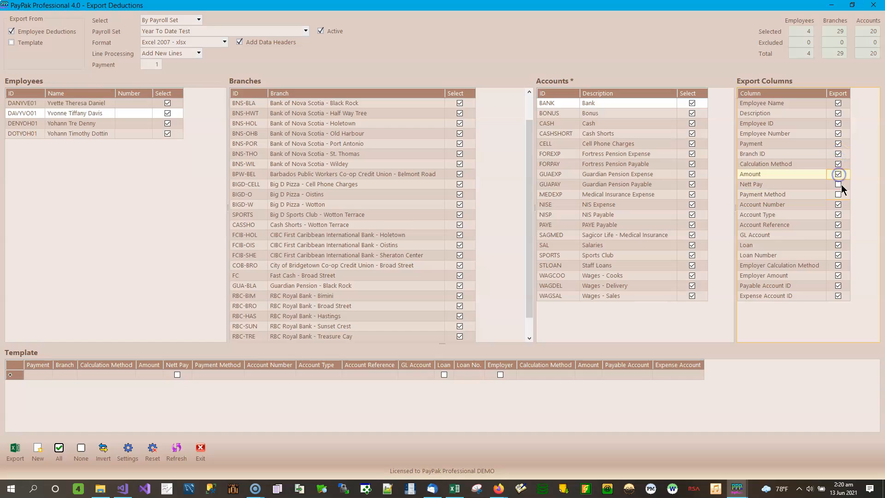
pyautogui.click(840, 184)
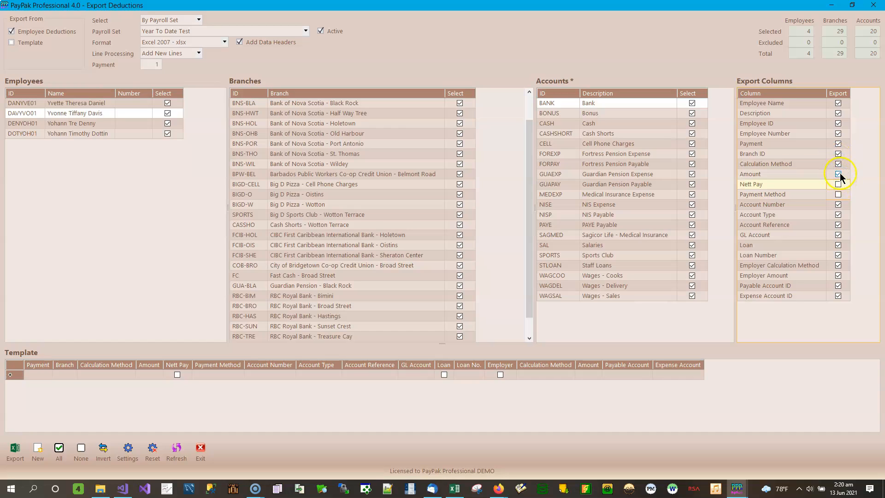
# - Include the Nett Pay and Payment Method columns in the export and exclude the Amount column
pyautogui.click(839, 174)
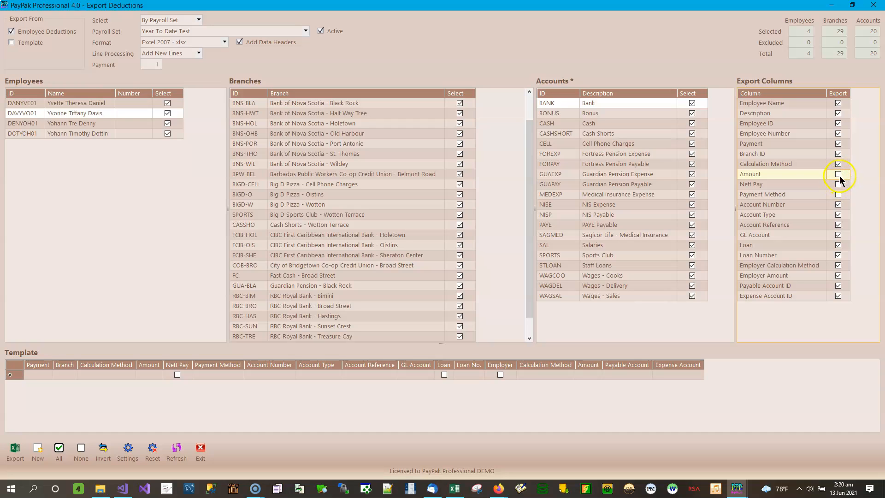
pyautogui.click(838, 174)
pyautogui.click(838, 174)
pyautogui.click(838, 183)
pyautogui.click(837, 197)
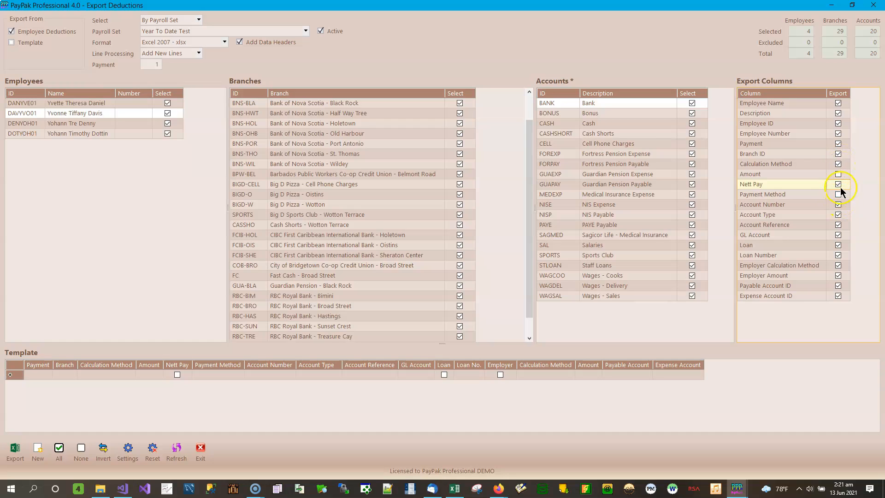
pyautogui.click(838, 194)
pyautogui.click(837, 194)
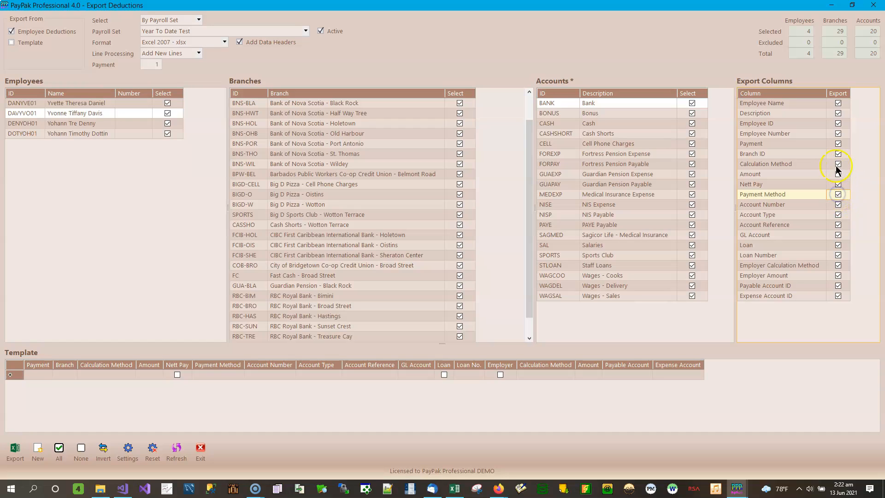
pyautogui.click(805, 174)
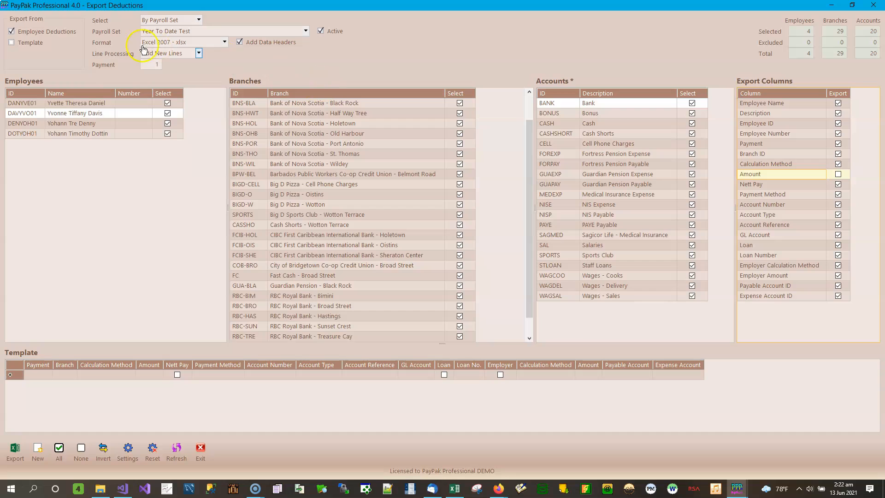
# - Review the available export formats and line processing options, keeping Excel 2007 - xlsx and Add New Lines
pyautogui.click(225, 42)
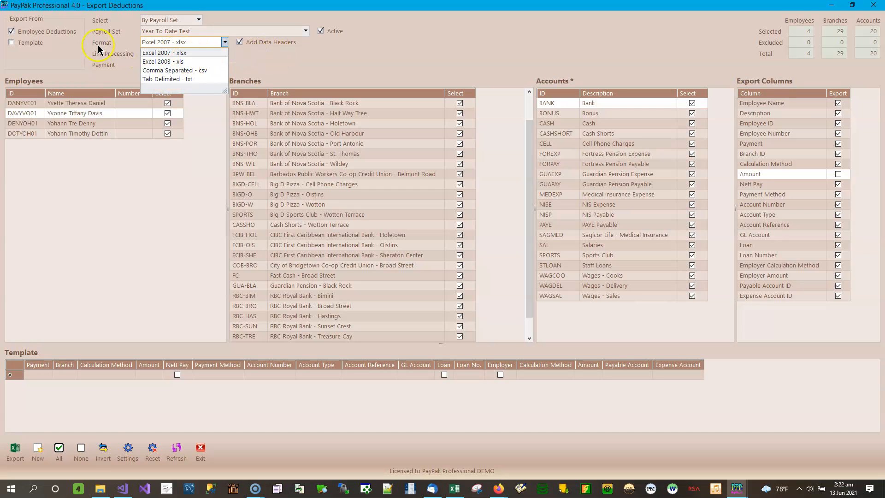
pyautogui.click(82, 49)
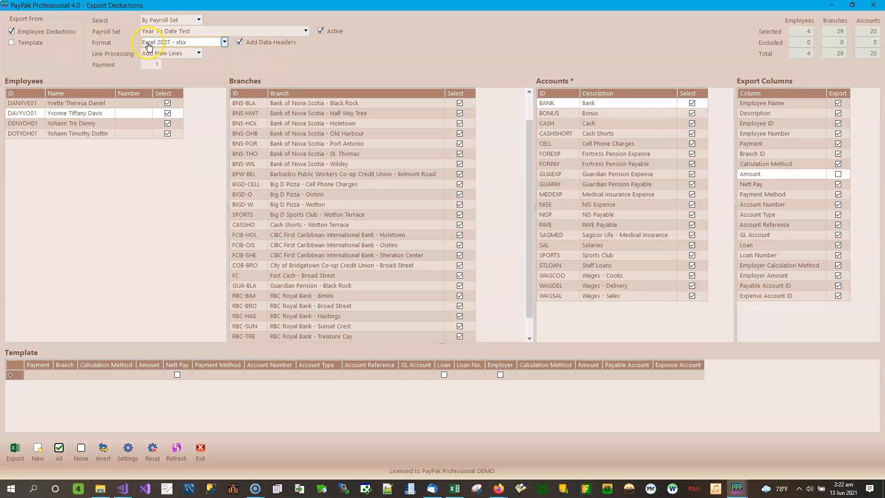
pyautogui.click(226, 45)
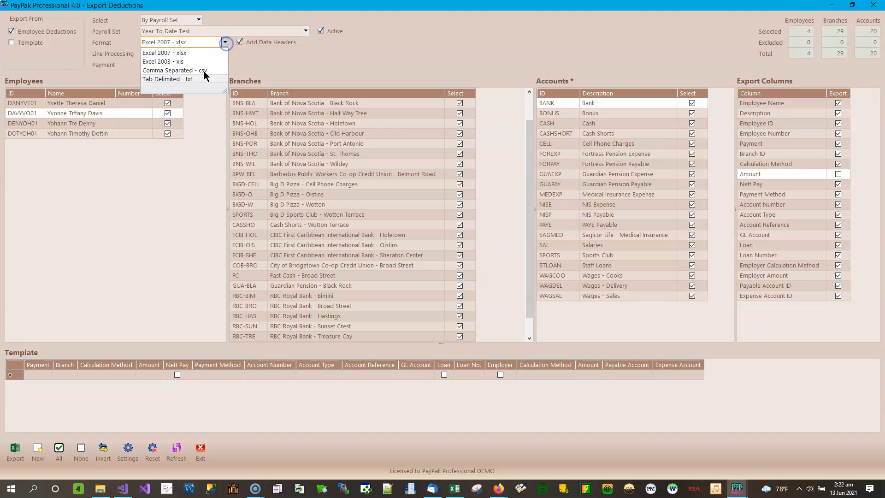
pyautogui.click(392, 55)
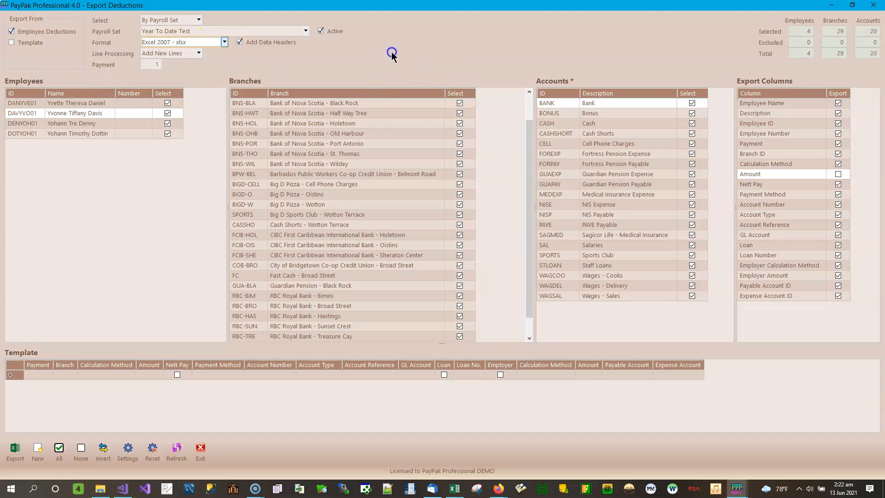
pyautogui.click(199, 53)
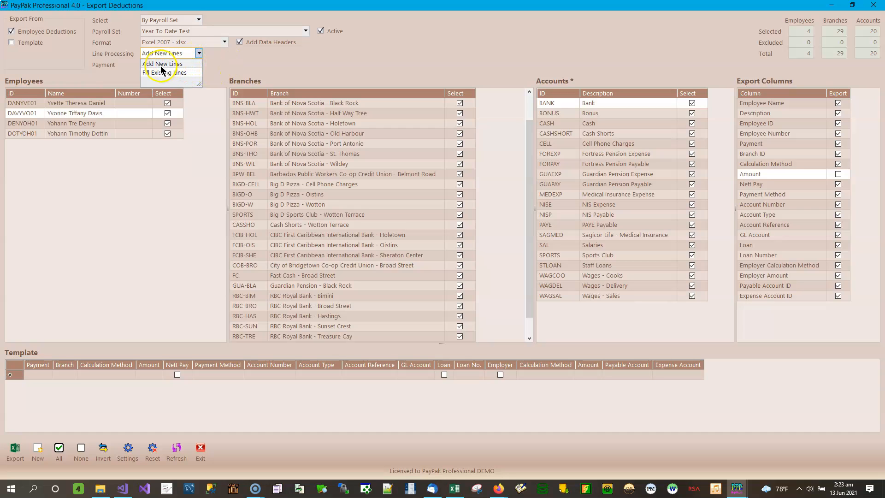
pyautogui.click(235, 60)
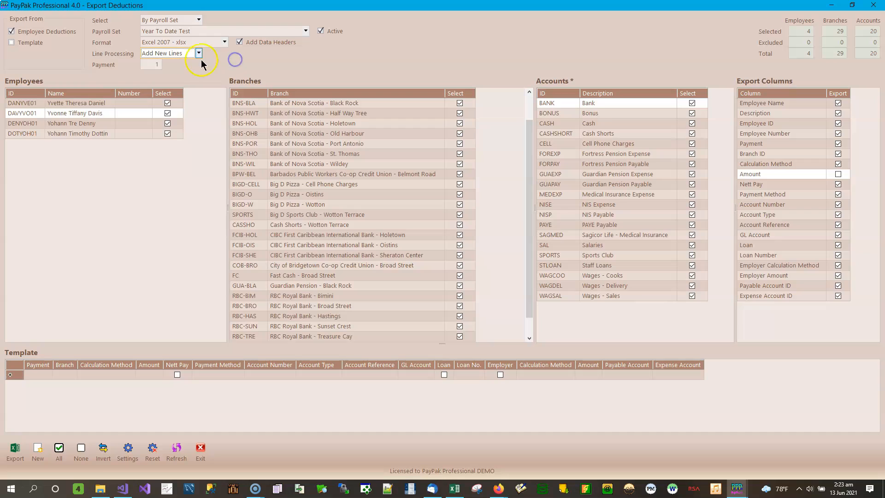
pyautogui.click(199, 53)
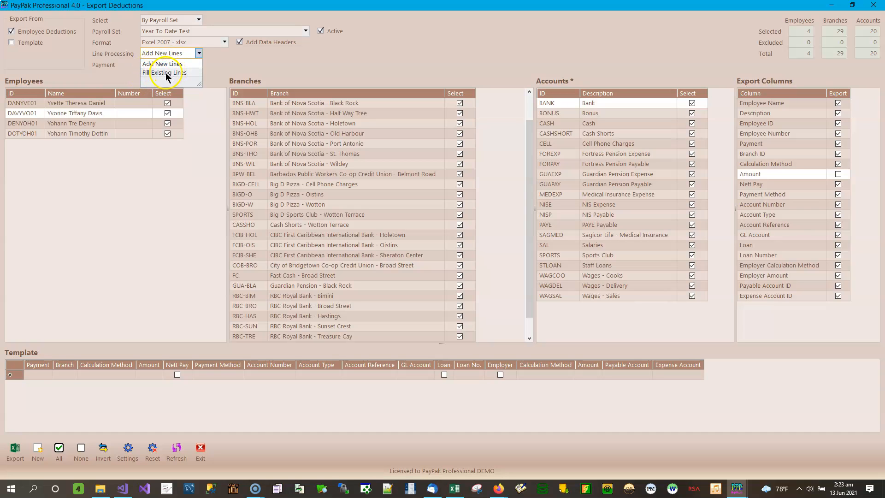
pyautogui.click(398, 53)
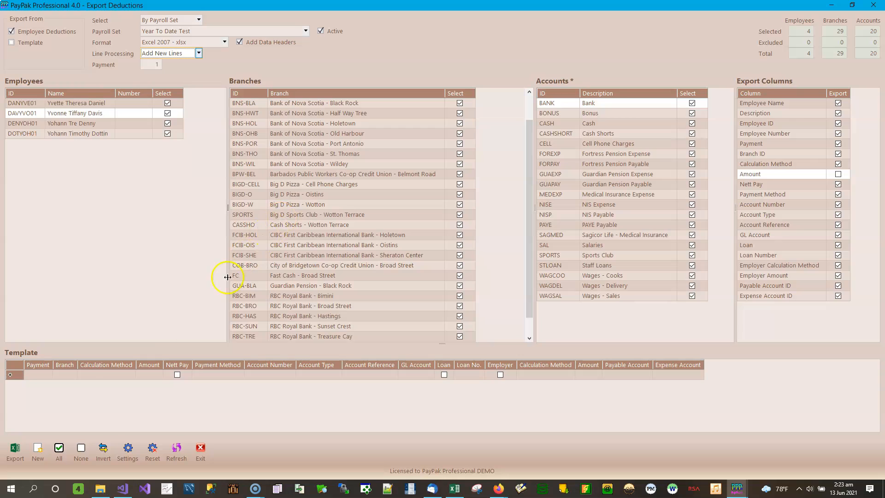
# - Start the export, choose the Import Deductions folder in Demo Files, and prefix the suggested file name with "Employee"
pyautogui.click(15, 450)
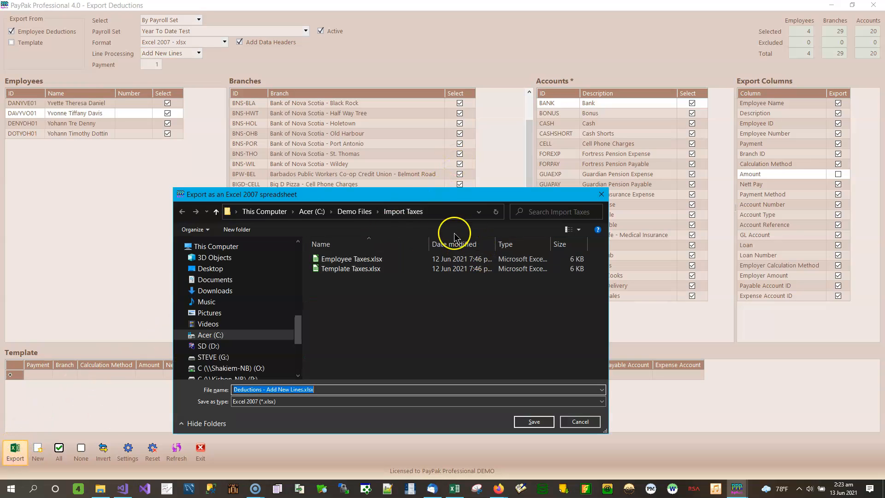
pyautogui.click(378, 211)
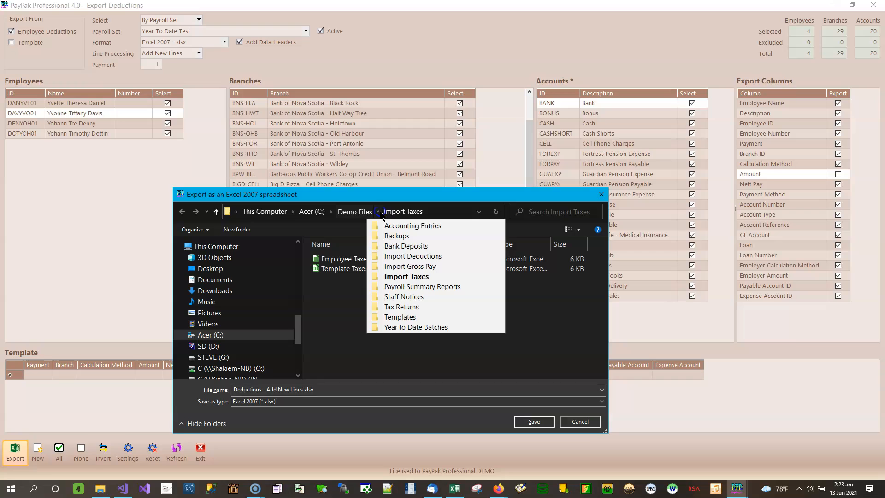
pyautogui.click(407, 268)
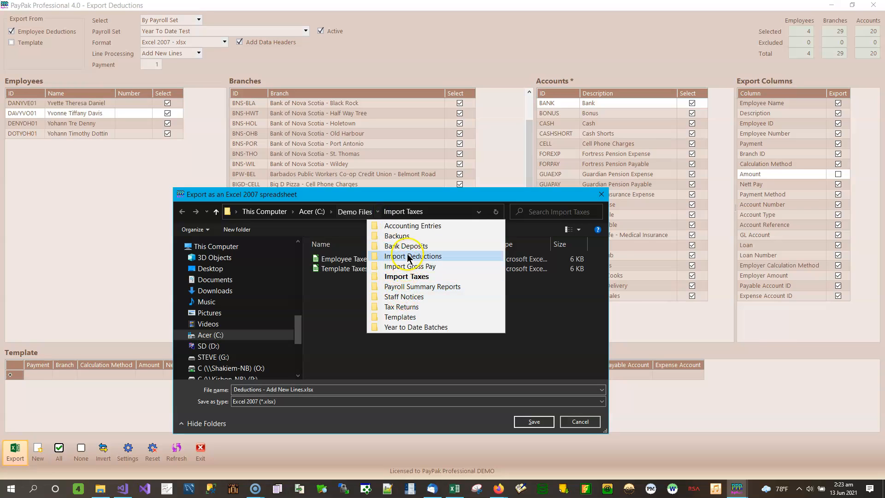
pyautogui.click(408, 256)
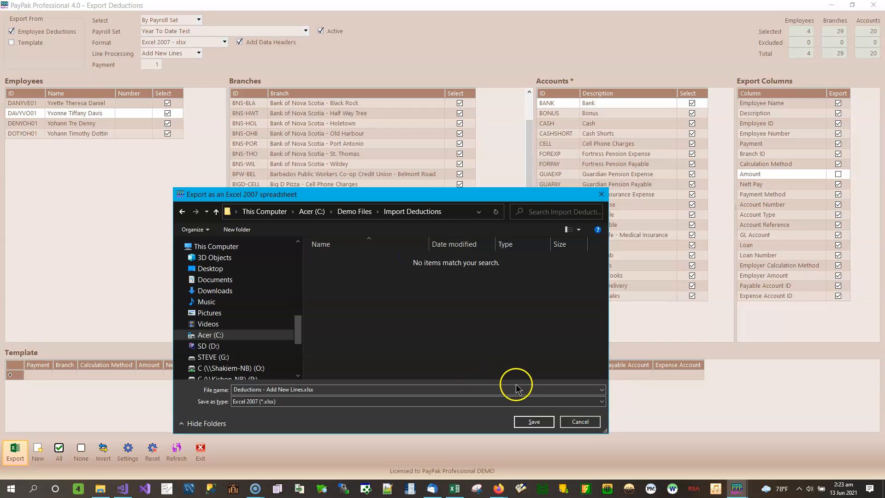
pyautogui.click(324, 389)
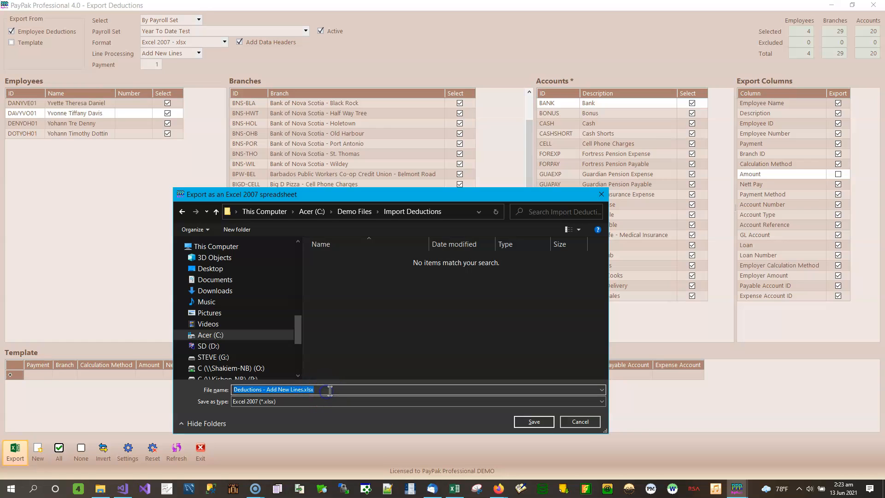
pyautogui.press('Home')
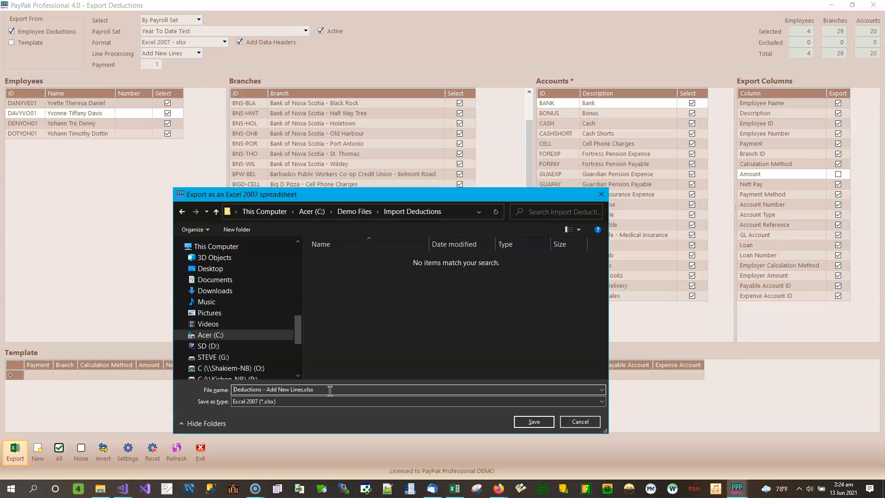
pyautogui.write('Employee')
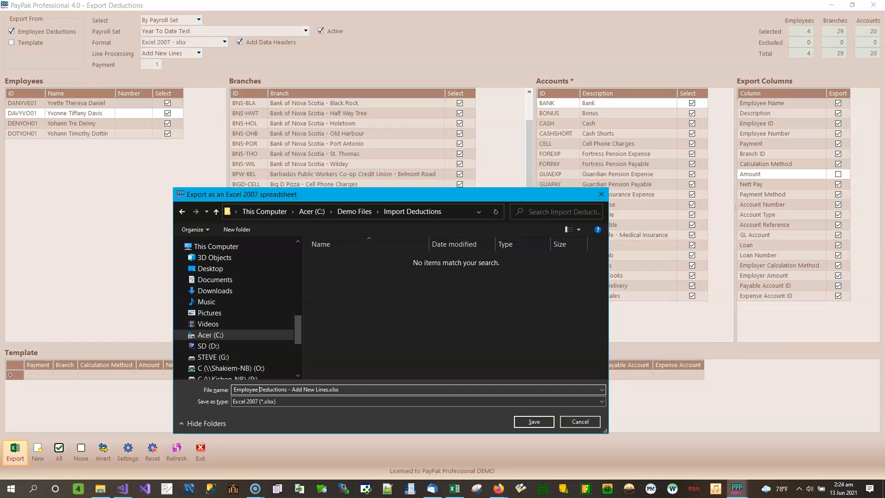
# - Save the deductions export as "Employee Deductions - Add New Lines.xlsx" in the Import Deductions folder
pyautogui.click(536, 427)
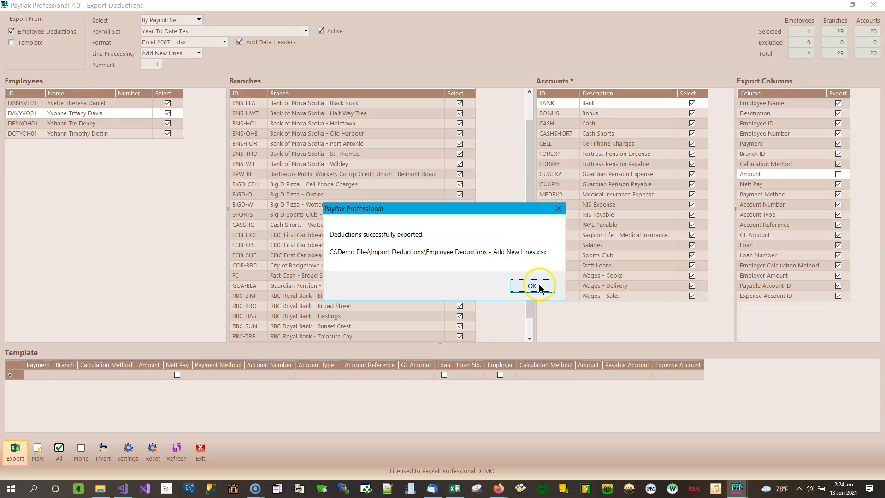
pyautogui.click(535, 286)
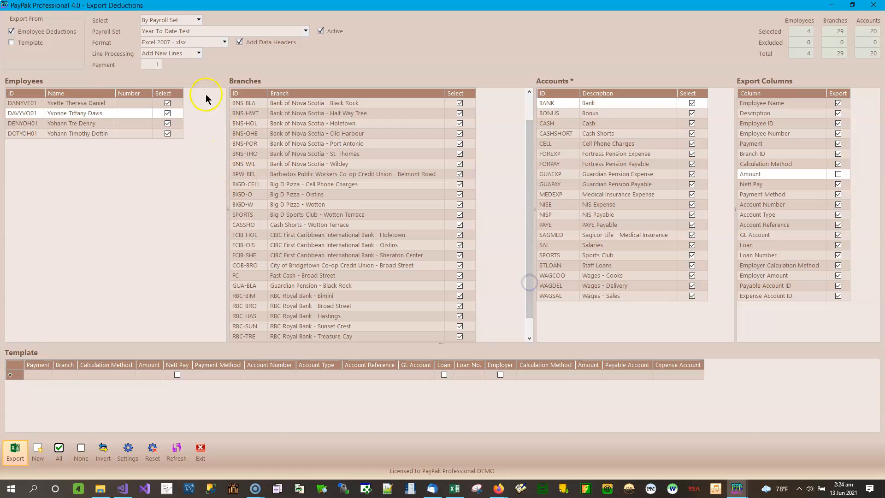
# - Export the deductions in Excel 2003 - xls format as "Employee Deductions - Add New Lines.xls"
pyautogui.click(224, 42)
pyautogui.click(214, 63)
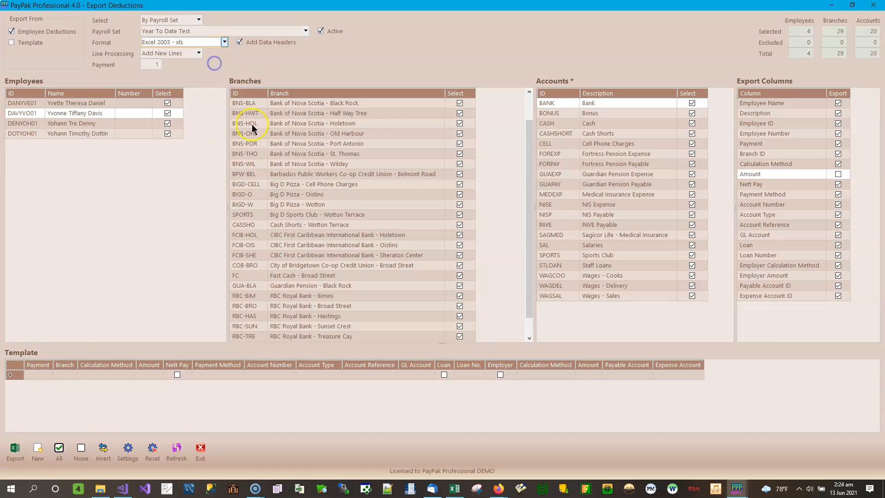
pyautogui.click(15, 449)
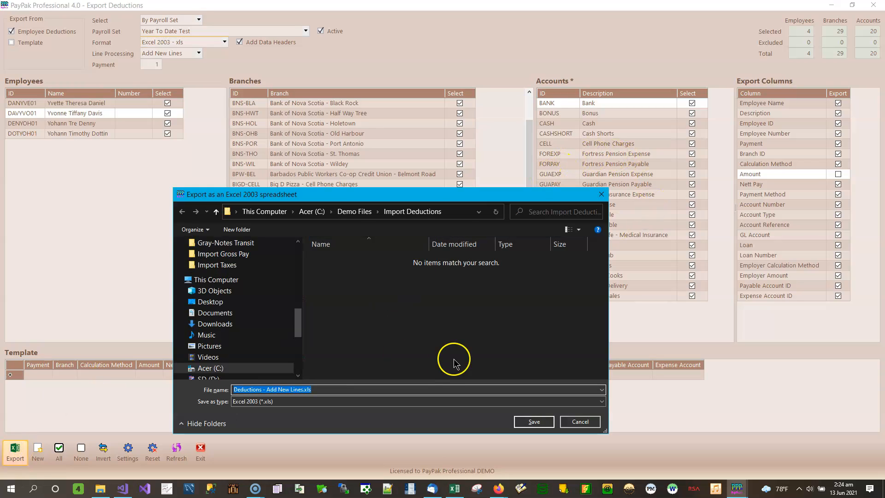
pyautogui.press('Home')
pyautogui.write('Employee')
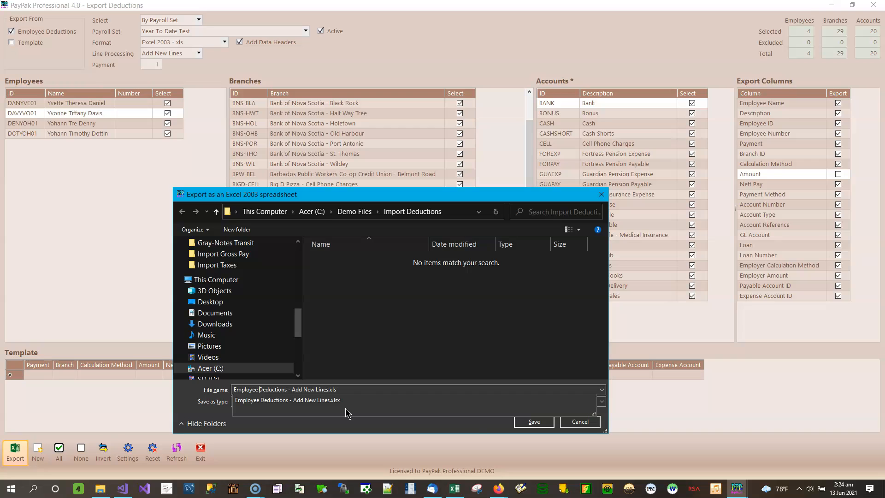
pyautogui.click(533, 422)
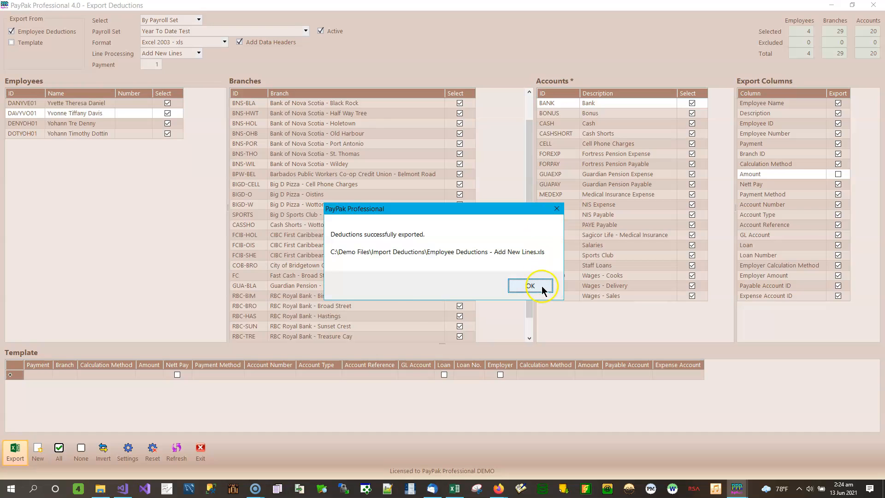
pyautogui.click(534, 287)
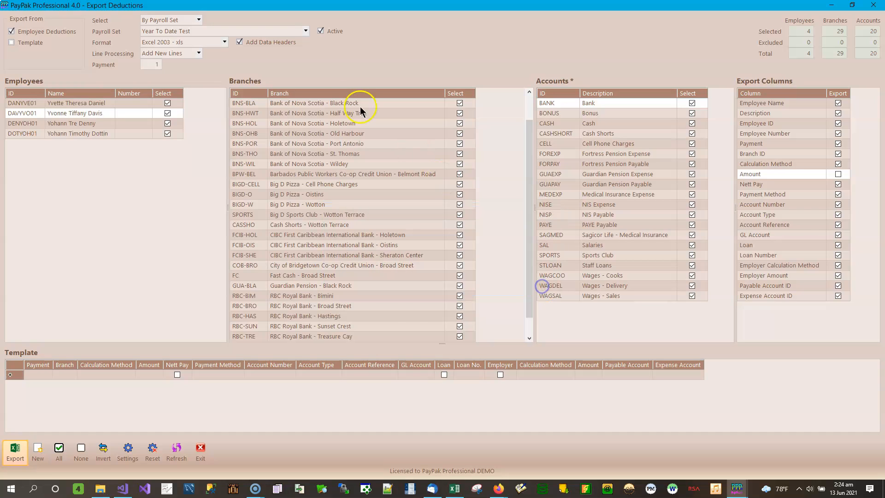
# - Export the deductions in Comma Separated - csv format as "Employee Deductions - Add New Lines.csv"
pyautogui.click(225, 42)
pyautogui.click(210, 70)
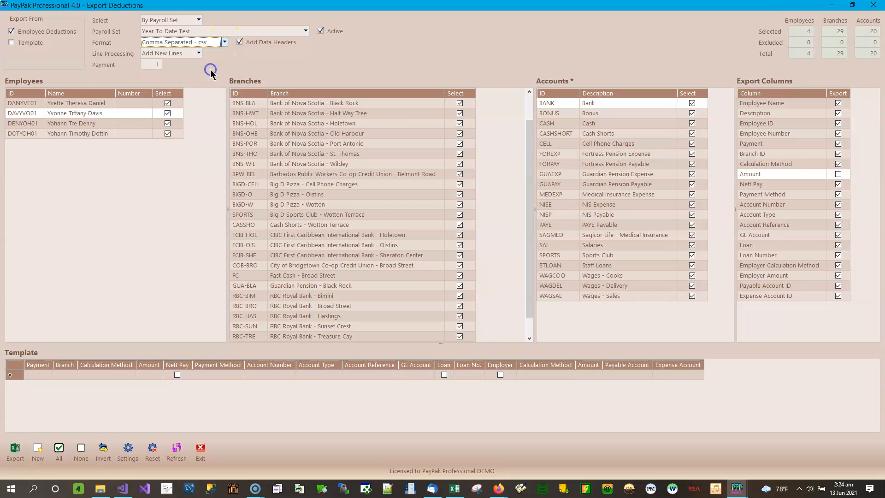
pyautogui.click(14, 450)
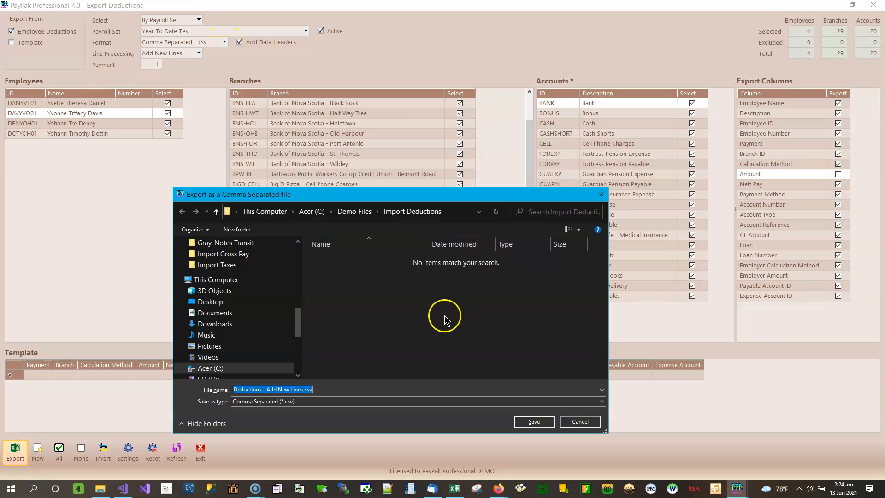
pyautogui.press('Home')
pyautogui.write('Employee')
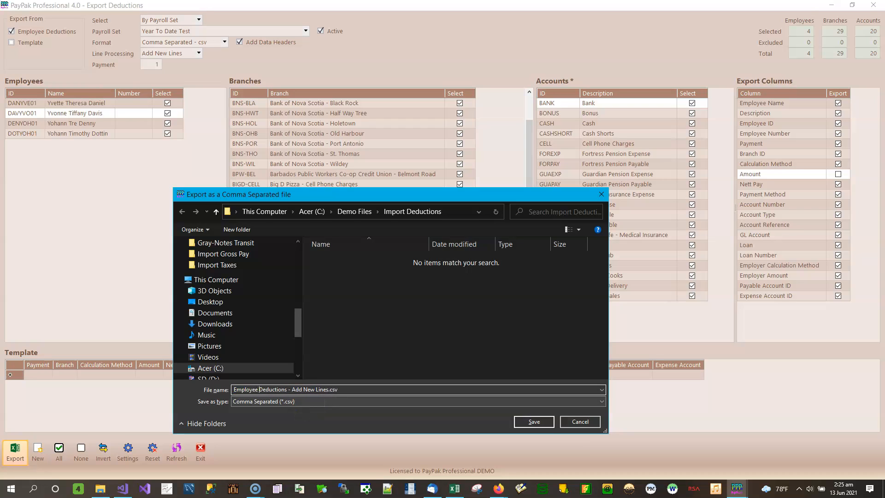
pyautogui.click(534, 421)
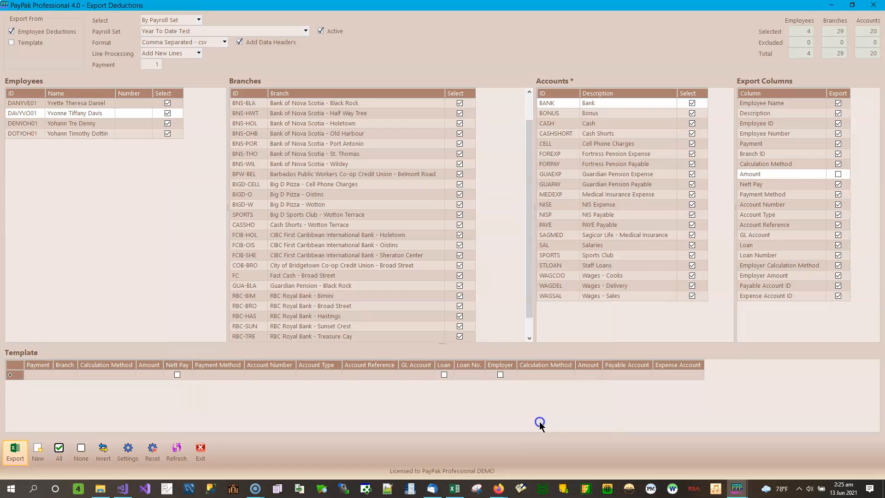
pyautogui.click(531, 286)
# - Export the deductions in Tab Delimited - txt format as "Employee Deductions - Add New Lines.txt"
pyautogui.click(225, 42)
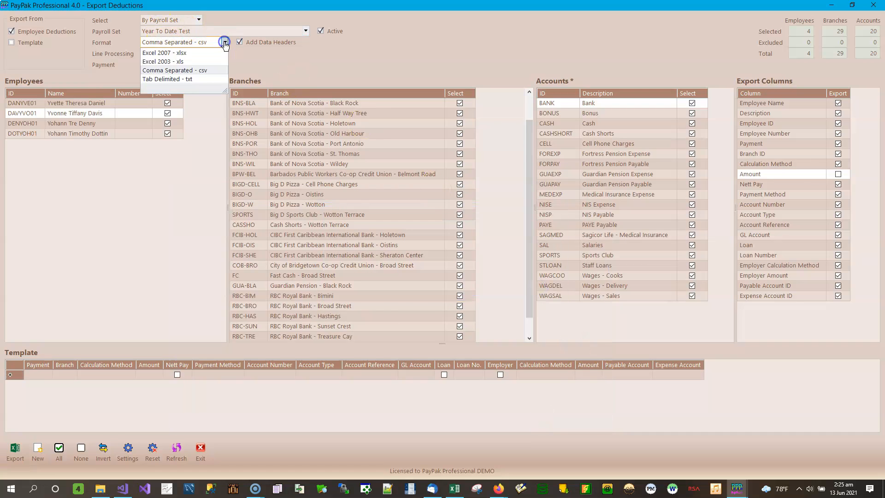
pyautogui.click(201, 81)
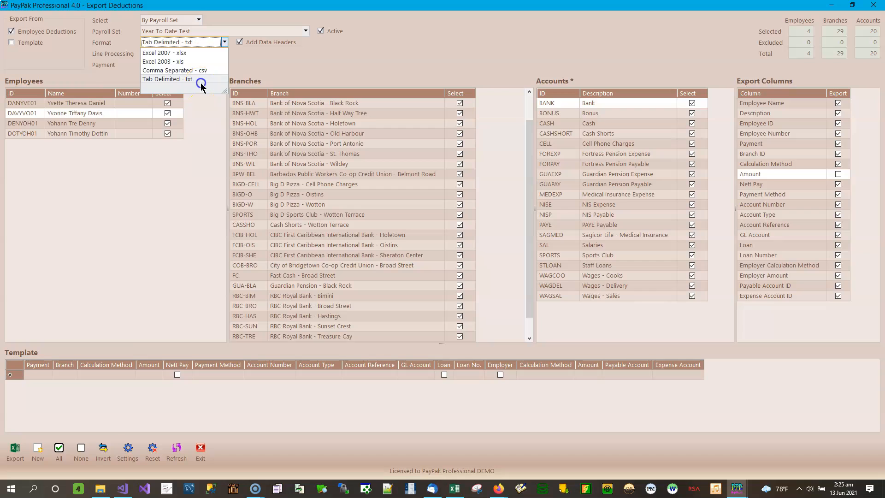
pyautogui.click(15, 449)
pyautogui.press('Home')
pyautogui.write('Employee')
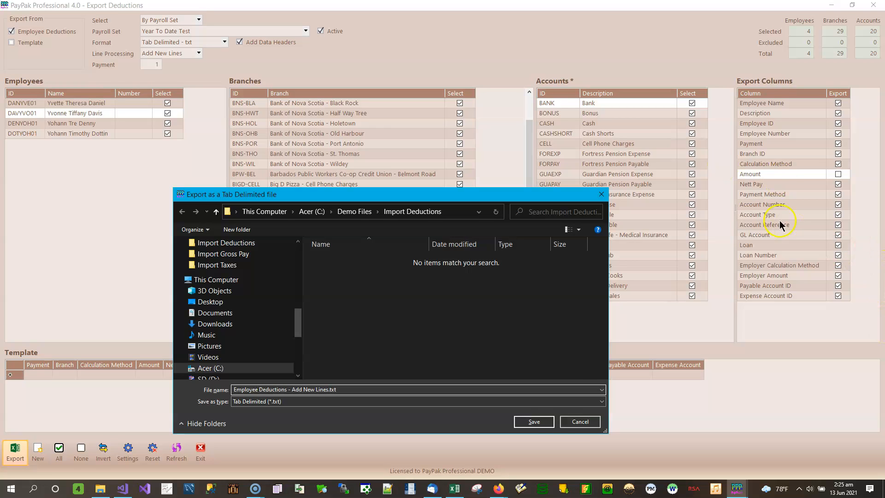
pyautogui.click(534, 422)
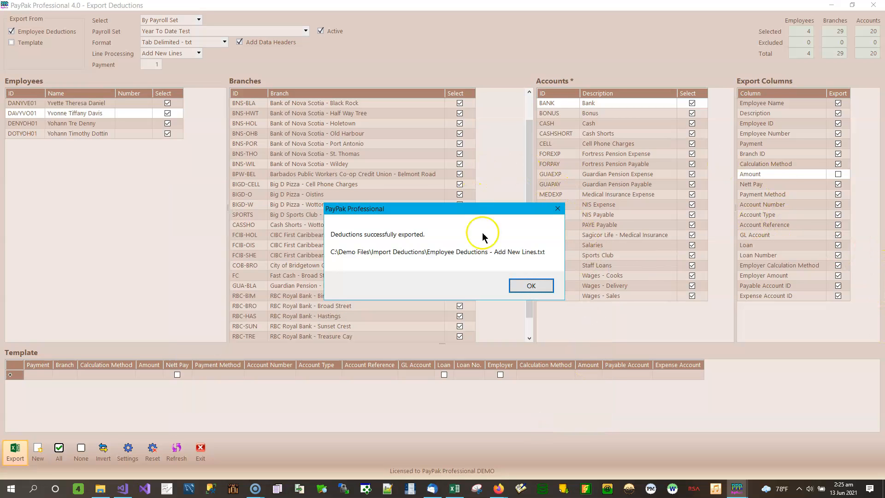
pyautogui.click(531, 285)
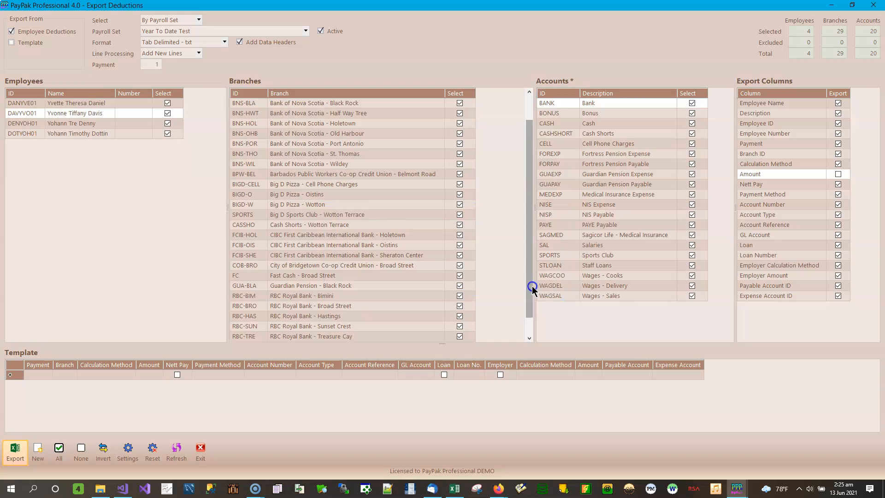
# - Switch to File Explorer and examine the exported files in Import Deductions, showing full names and sorting by date modified, oldest first
pyautogui.click(101, 489)
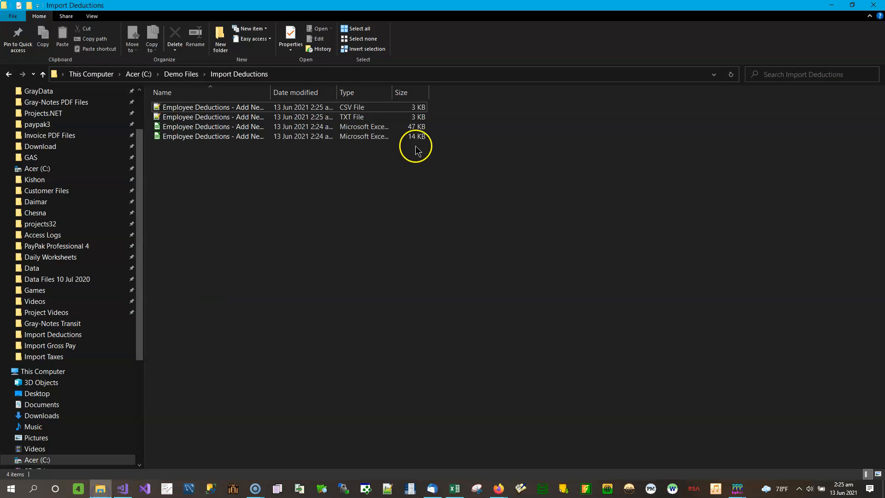
pyautogui.doubleClick(274, 98)
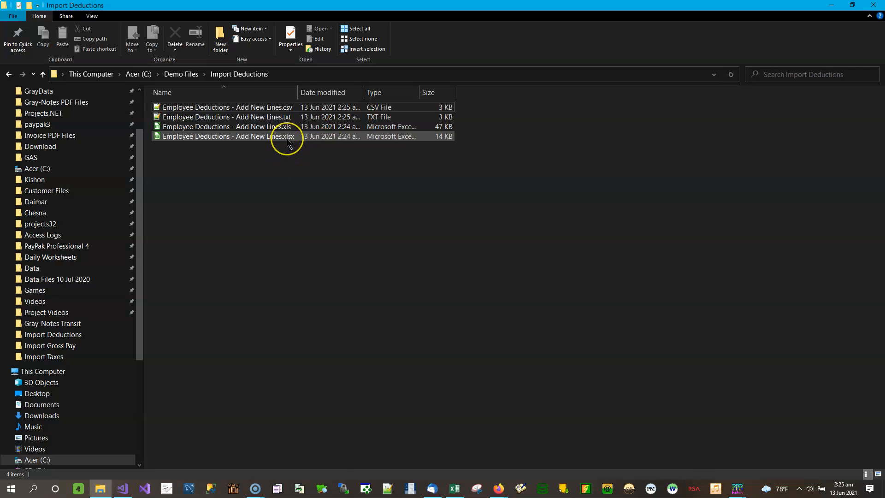
pyautogui.click(331, 92)
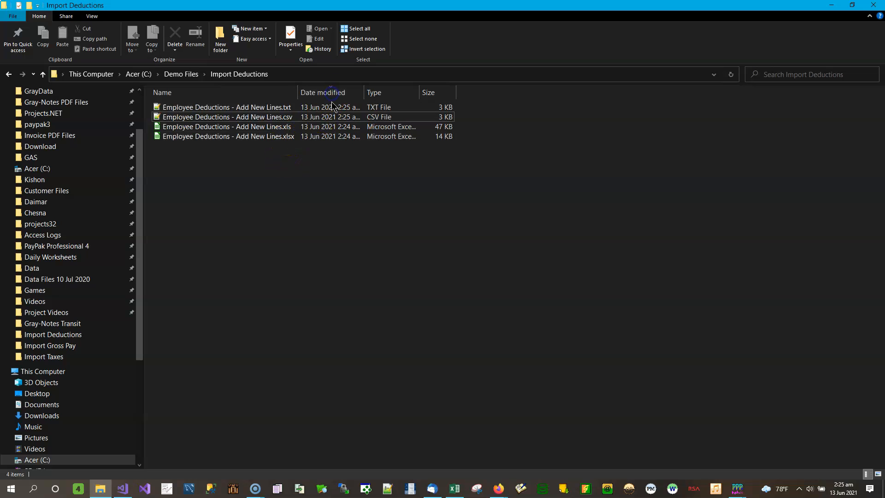
pyautogui.click(338, 93)
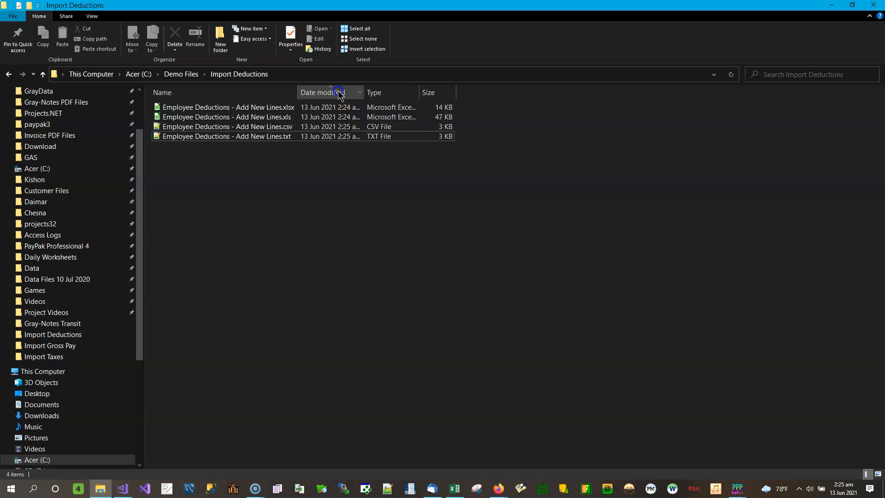
pyautogui.click(291, 107)
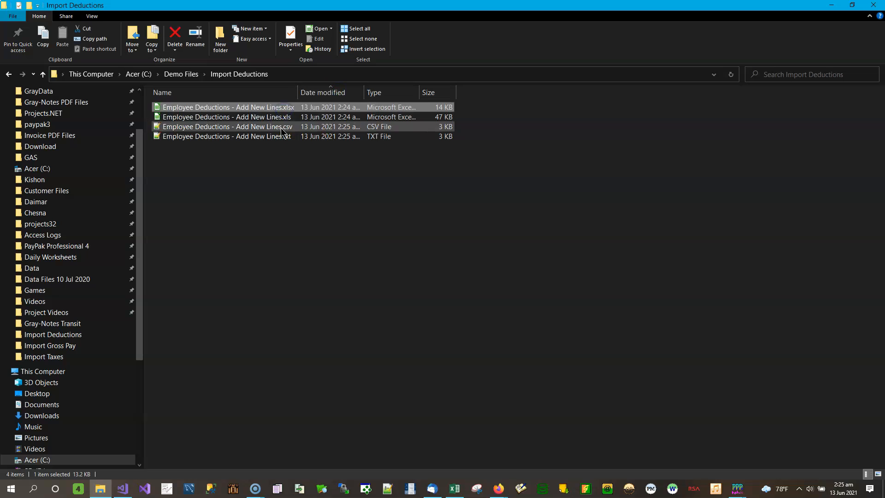
pyautogui.click(287, 117)
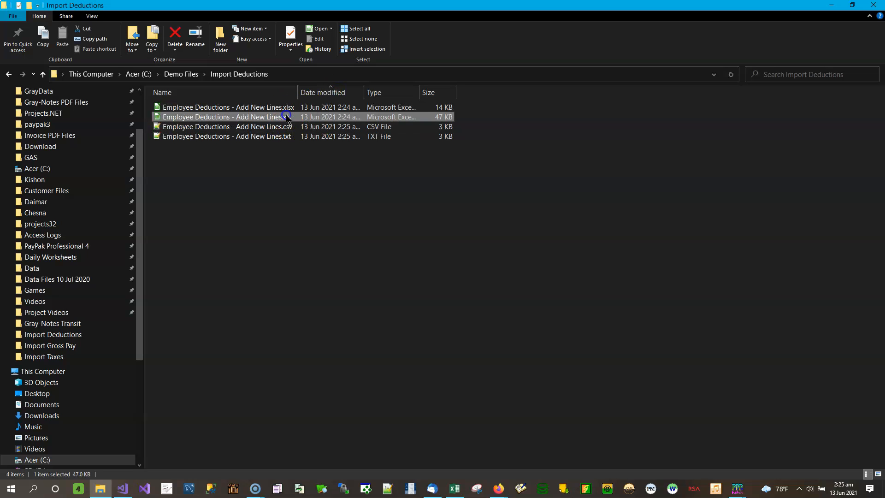
pyautogui.click(287, 126)
pyautogui.click(286, 137)
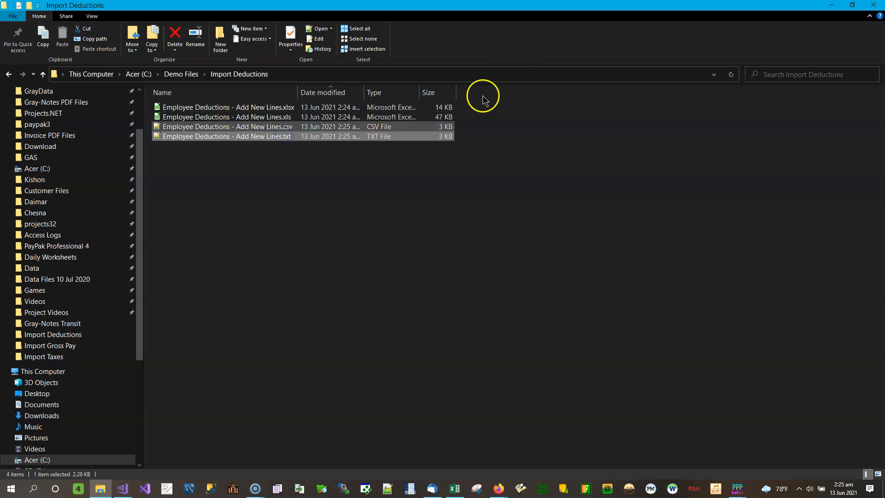
pyautogui.click(830, 6)
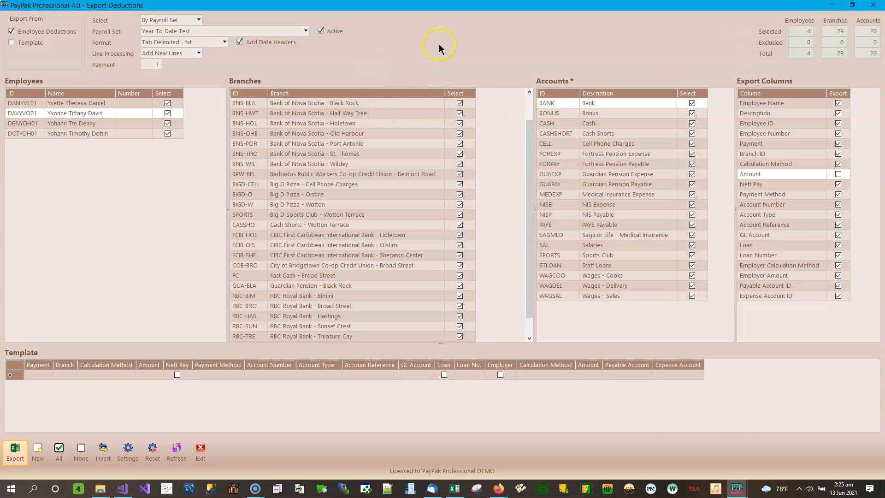
# - Set the export source to Template instead of Employee Deductions
pyautogui.click(27, 44)
pyautogui.click(36, 36)
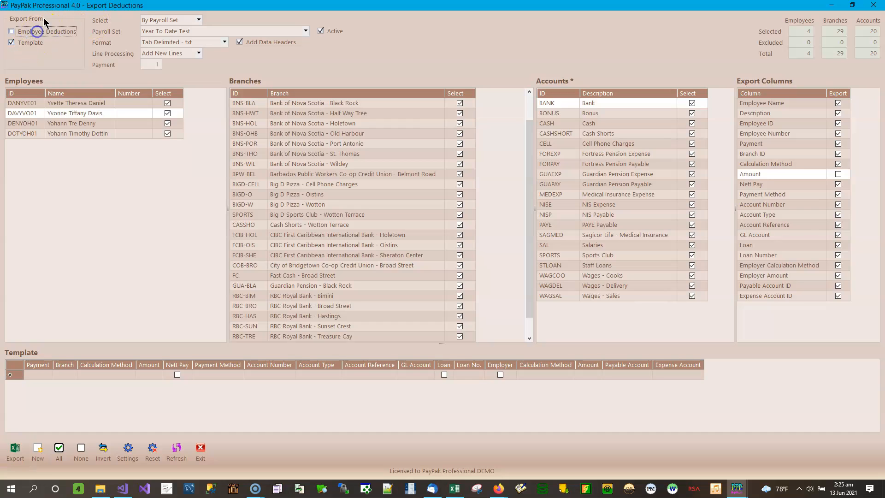
pyautogui.click(36, 33)
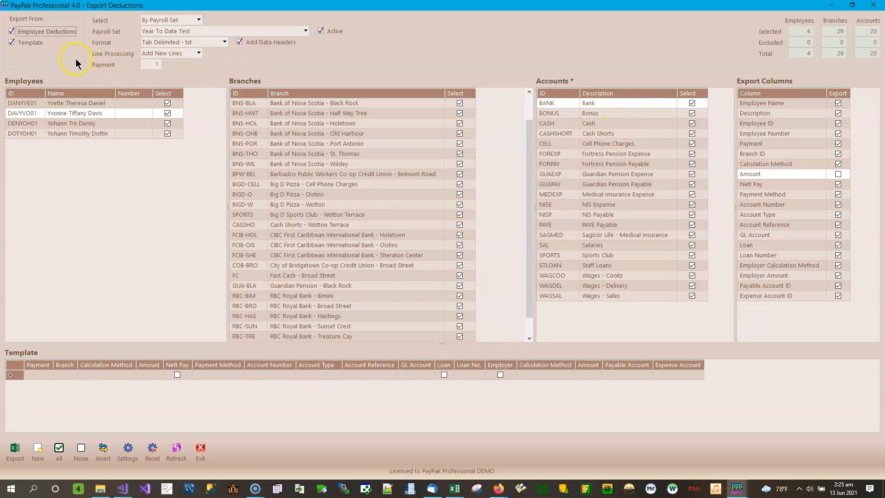
pyautogui.click(41, 31)
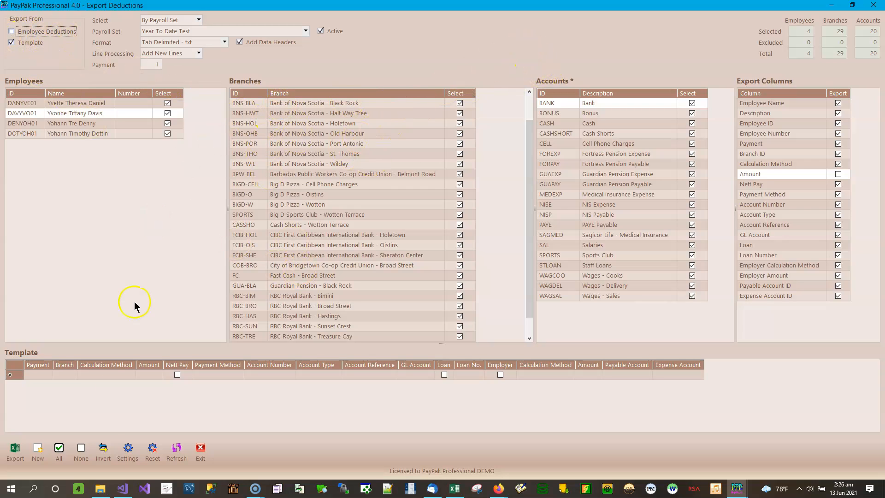
# - Add a first template line for payment 1 with the branch Big D Pizza - Cell Phone Charges
pyautogui.click(99, 374)
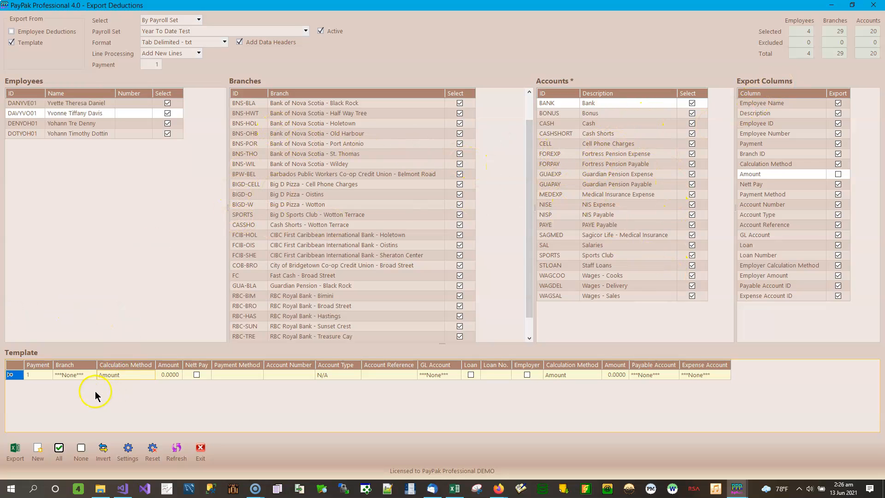
pyautogui.click(84, 375)
pyautogui.click(93, 375)
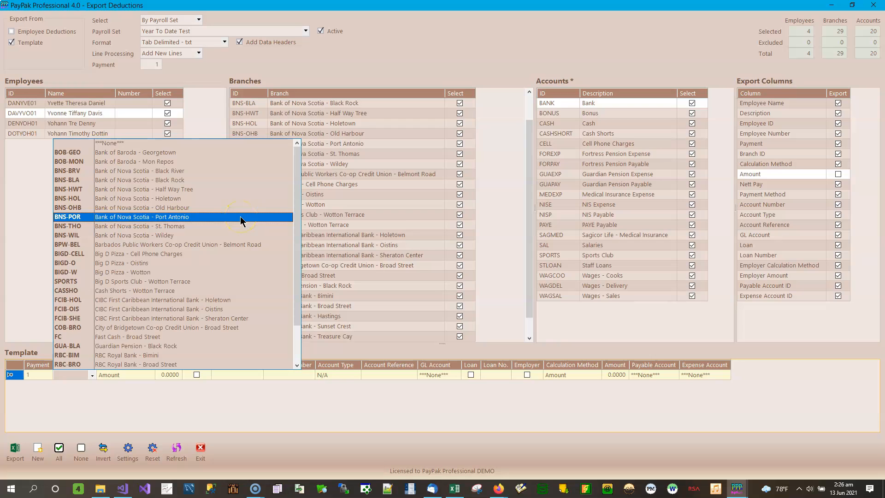
pyautogui.click(201, 254)
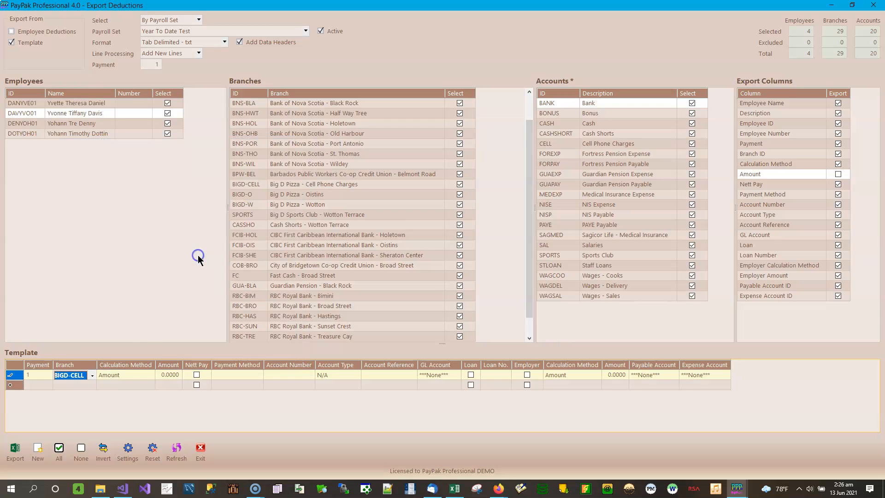
pyautogui.click(128, 375)
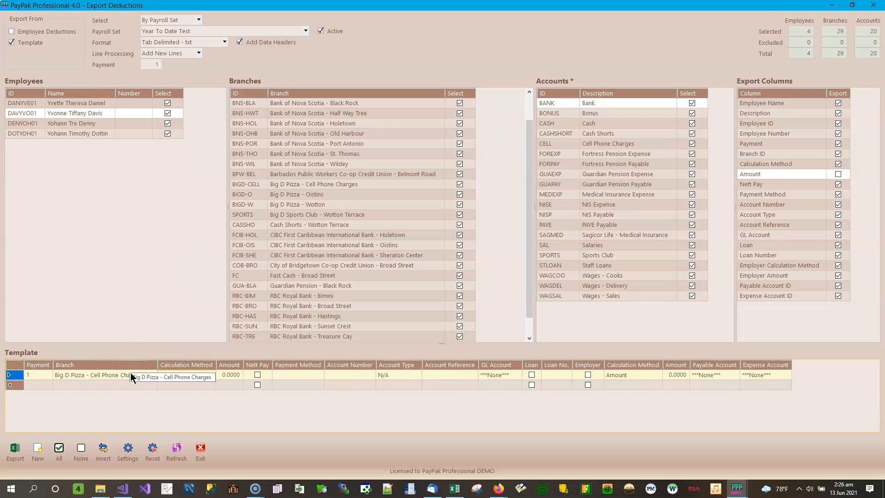
pyautogui.click(143, 372)
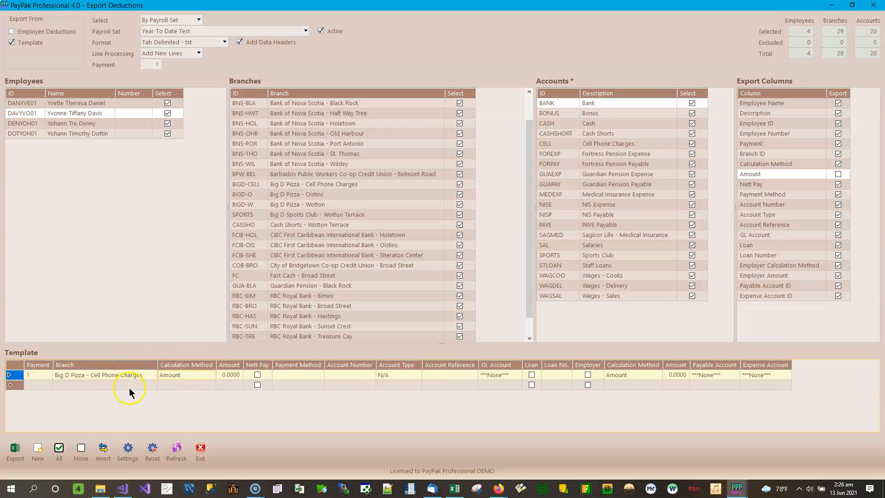
# - Add a second template line for payment 1 with the branch Cash Shorts - Wotton Terrace
pyautogui.click(134, 385)
pyautogui.click(150, 387)
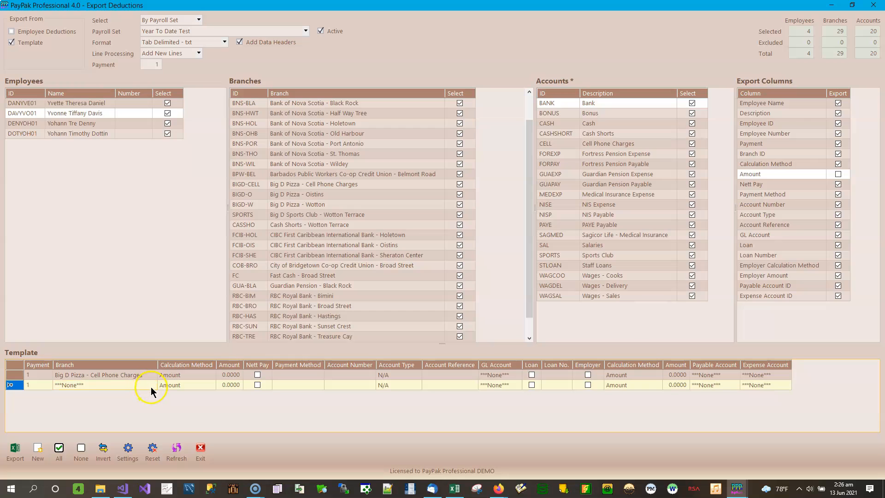
pyautogui.click(153, 385)
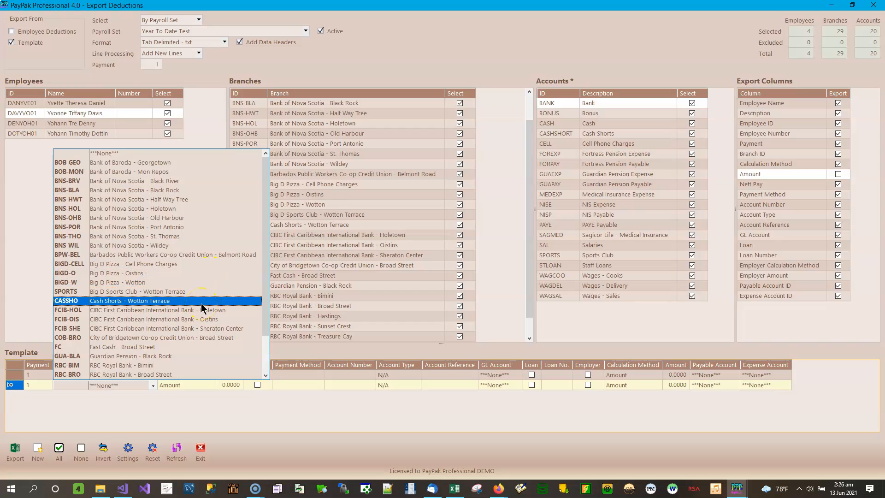
pyautogui.click(165, 302)
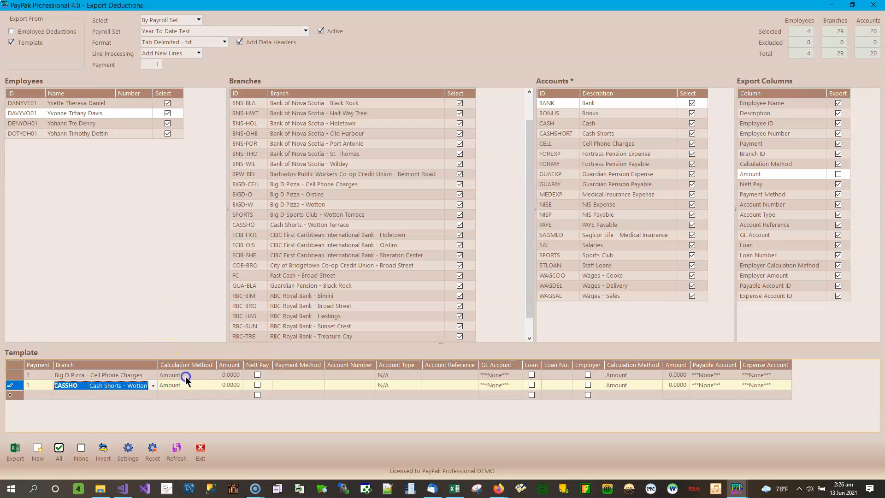
pyautogui.click(209, 376)
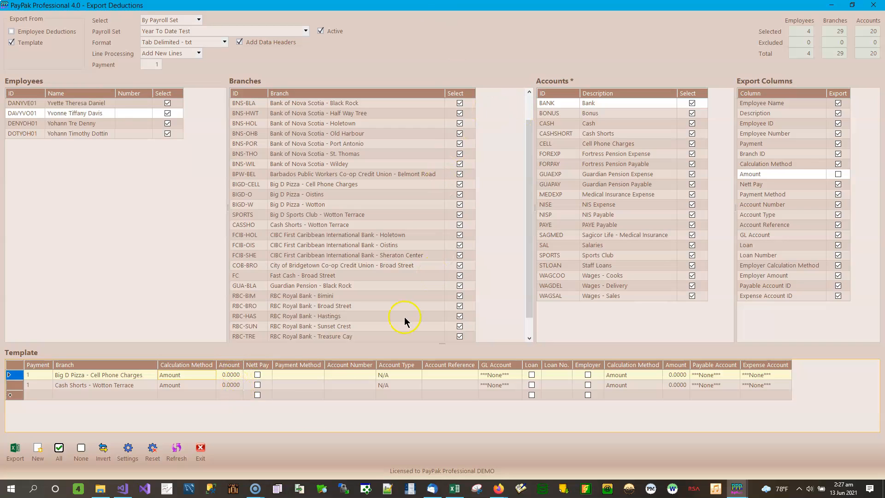
# - Set the payment method of both template lines, Cell Phone Charges and Cash Shorts, to Other
pyautogui.click(313, 374)
pyautogui.click(321, 375)
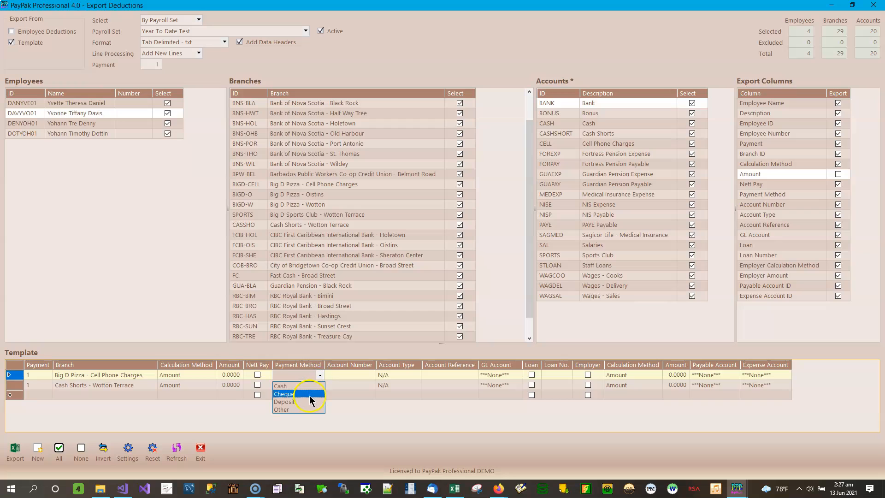
pyautogui.click(299, 409)
pyautogui.click(316, 383)
pyautogui.click(319, 385)
pyautogui.click(301, 421)
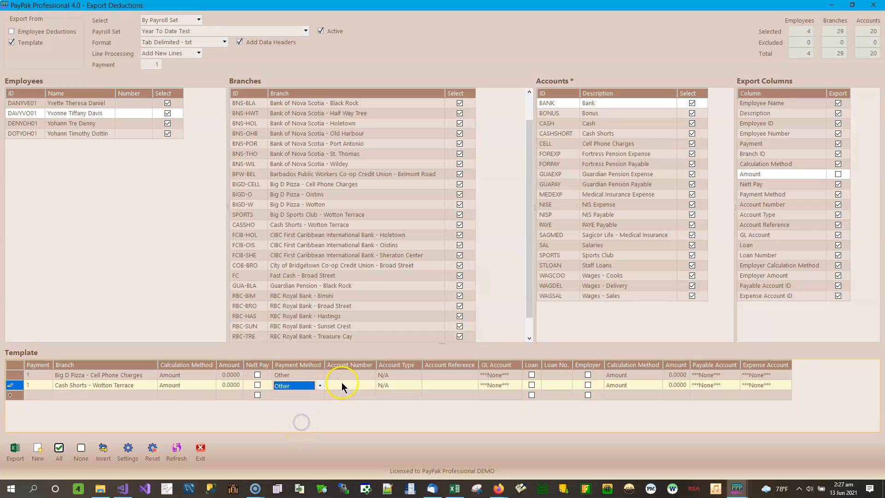
# - Enter the account numbers Cell Phone for the Big D Pizza template line and Shorts for the Cash Shorts line
pyautogui.click(358, 375)
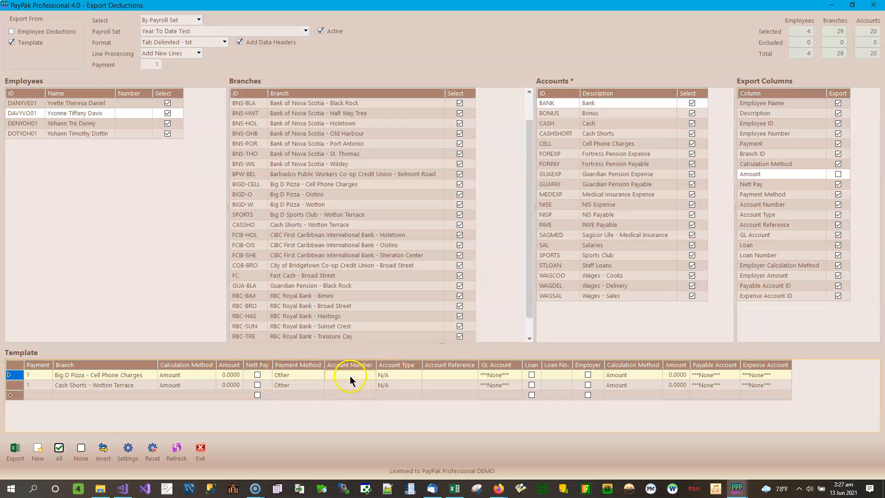
pyautogui.write('Cell Phone')
pyautogui.press('Return')
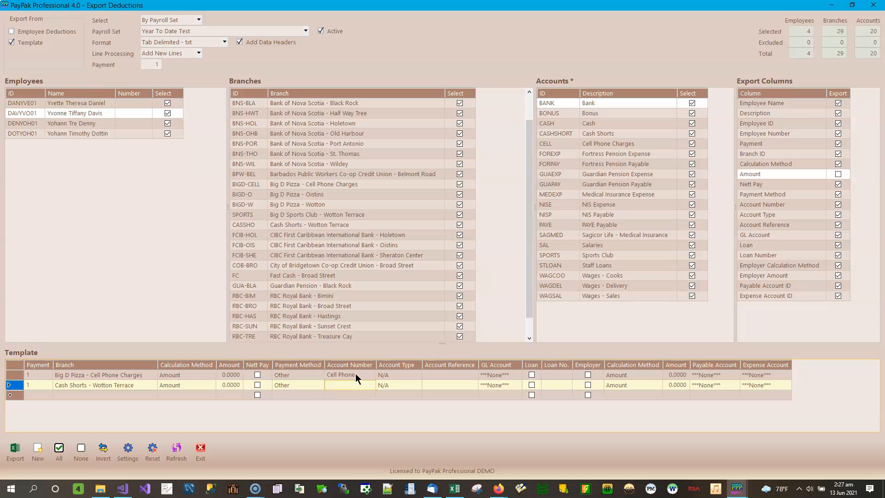
pyautogui.write('Shorts')
pyautogui.press('Return')
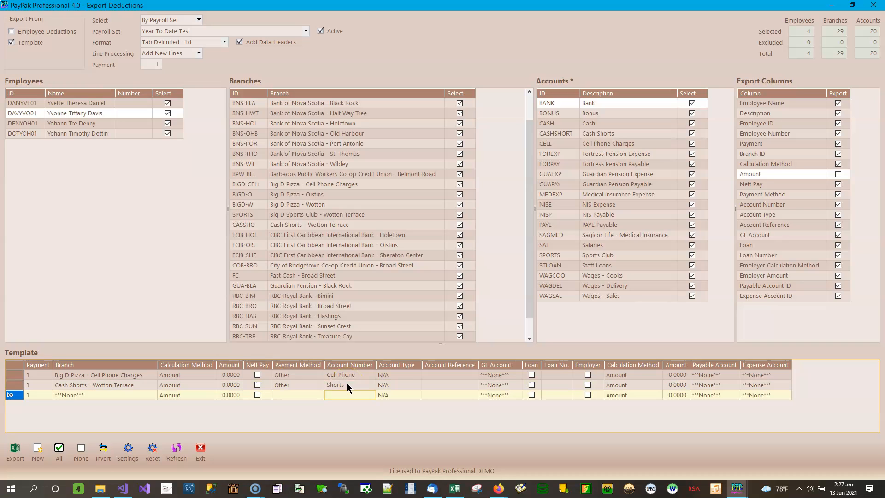
# - Assign the GL account Cell Phone Charges to the first template line and Cash Shorts to the second
pyautogui.click(443, 375)
pyautogui.click(520, 375)
pyautogui.click(518, 375)
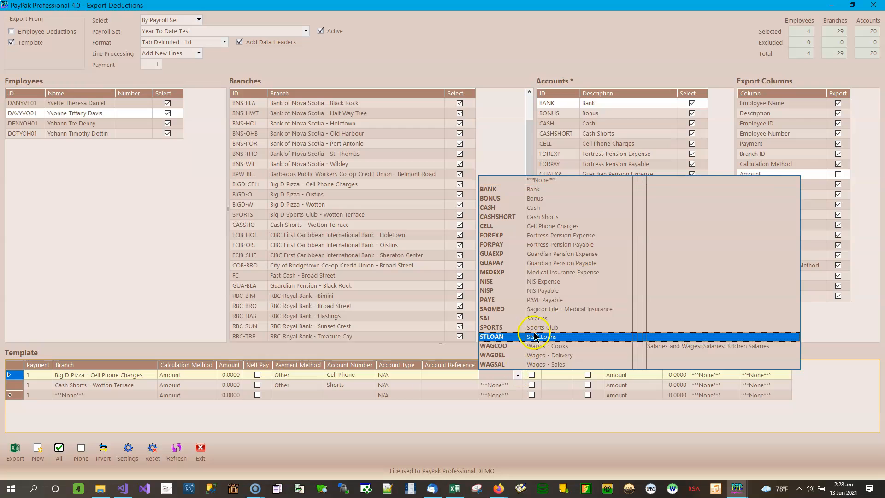
pyautogui.click(559, 226)
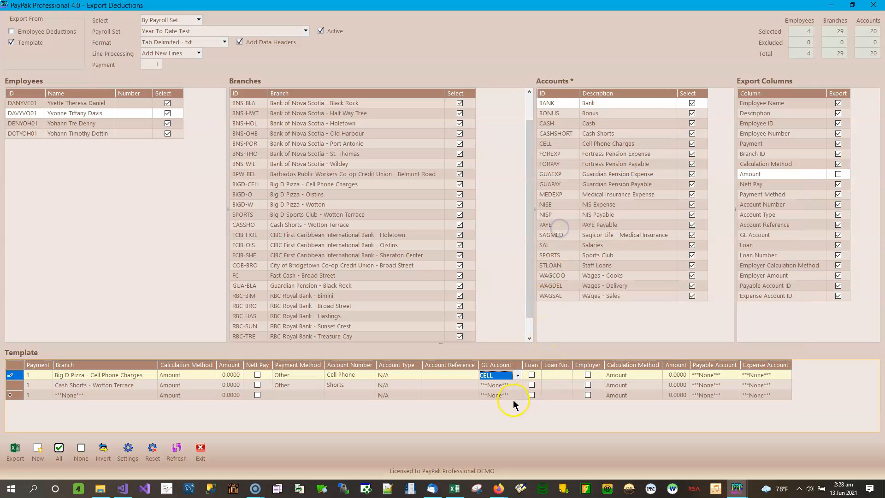
pyautogui.click(515, 385)
pyautogui.click(530, 386)
pyautogui.click(530, 385)
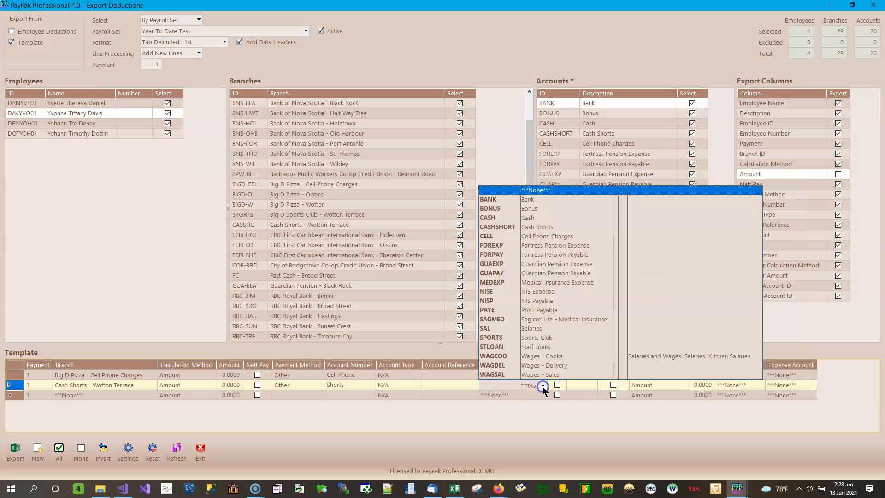
pyautogui.click(558, 228)
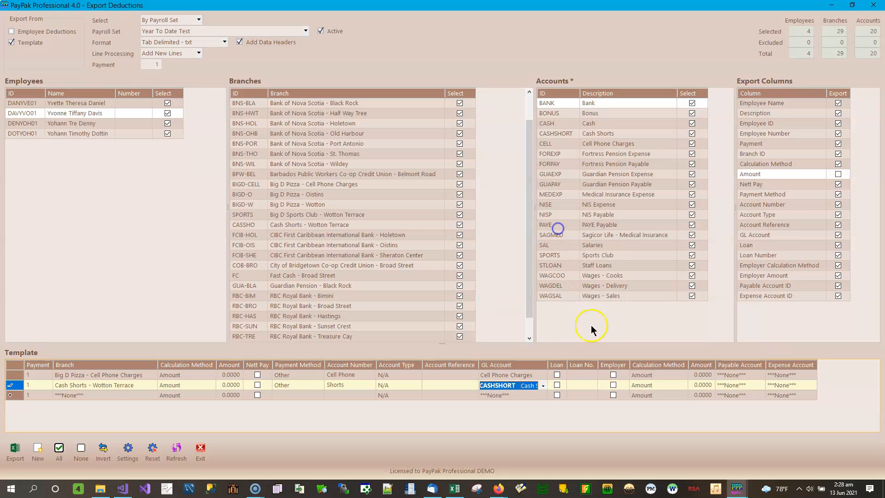
pyautogui.click(591, 375)
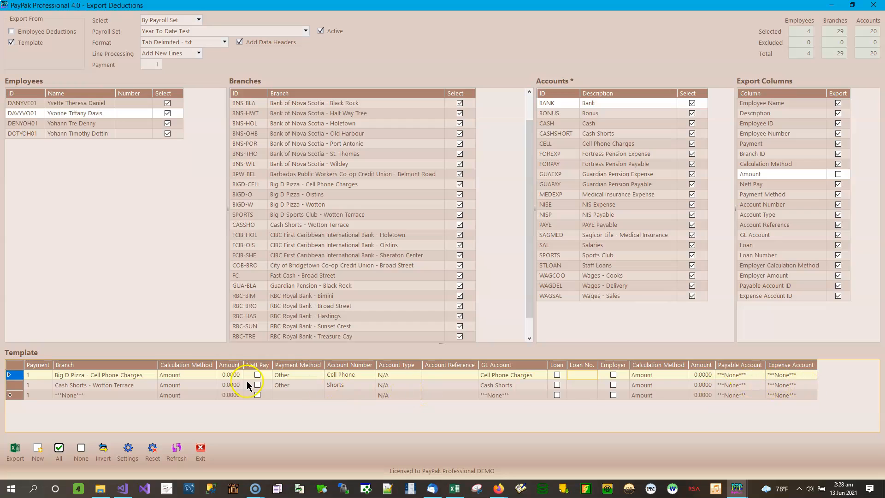
# - Export the template in Excel 2007 - xlsx format as Template Deductions - Add New Lines.xlsx in the Import Deductions folder
pyautogui.click(224, 42)
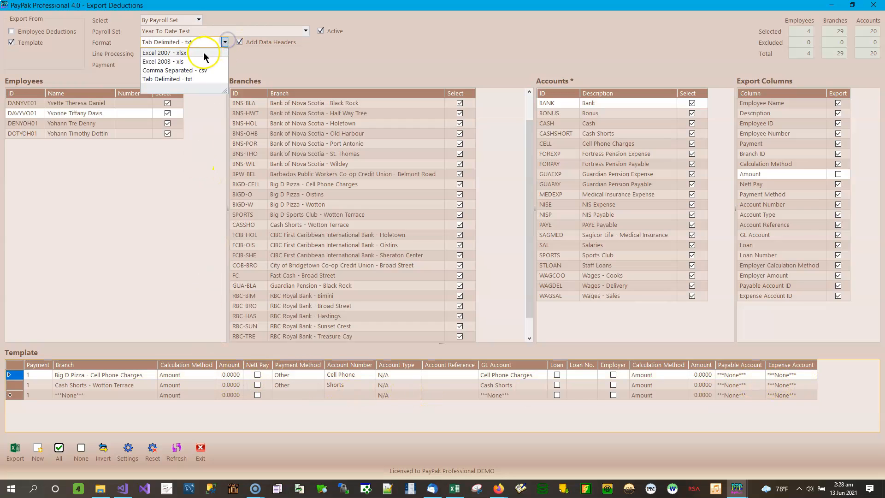
pyautogui.click(187, 54)
pyautogui.click(16, 451)
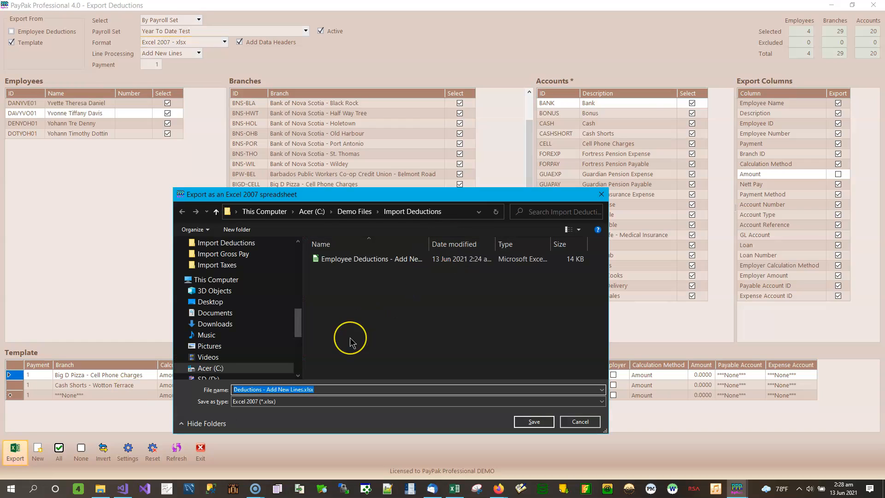
pyautogui.press('Home')
pyautogui.write('Template')
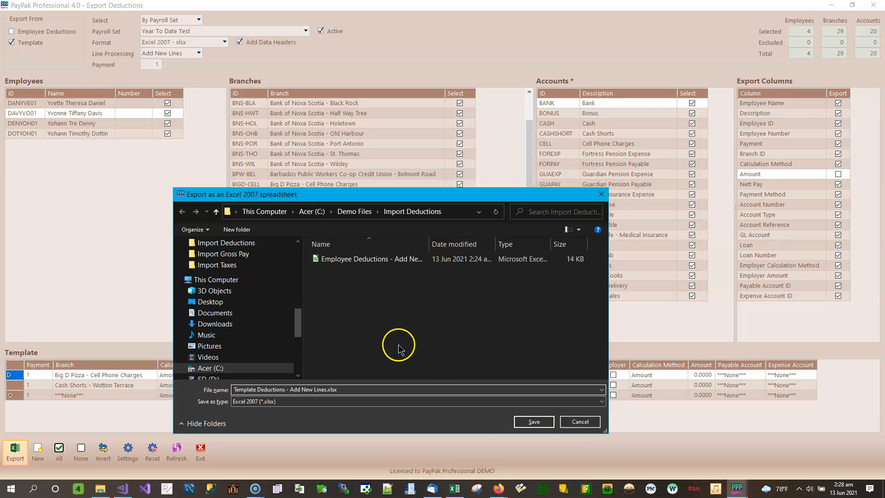
pyautogui.click(534, 421)
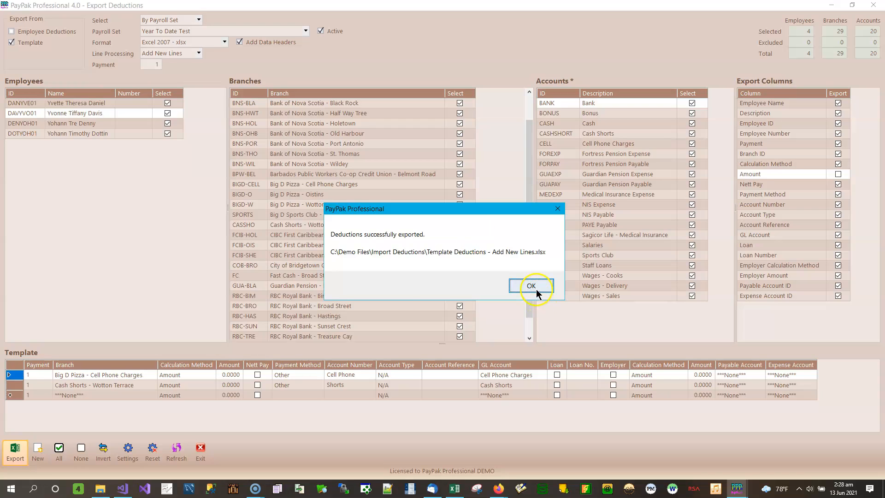
pyautogui.click(531, 285)
# - Export the template in Excel 2003 - xls format as Template Deductions - Add New Lines.xls
pyautogui.click(192, 47)
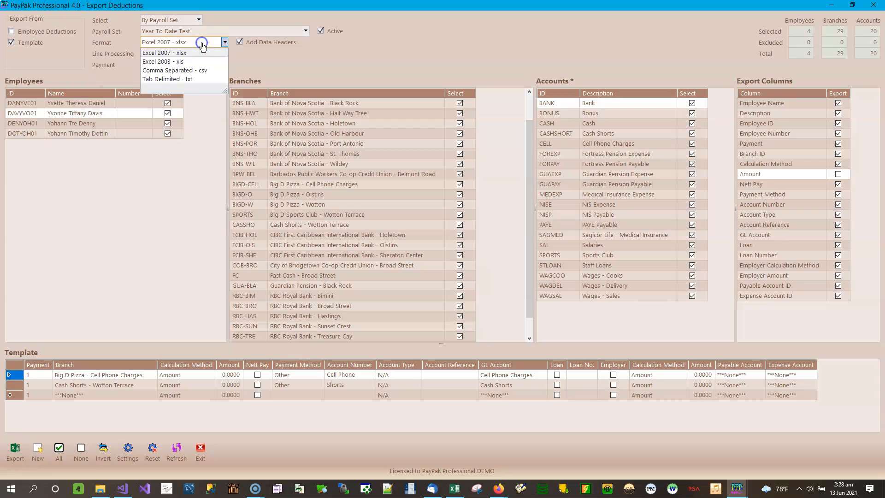
pyautogui.click(179, 60)
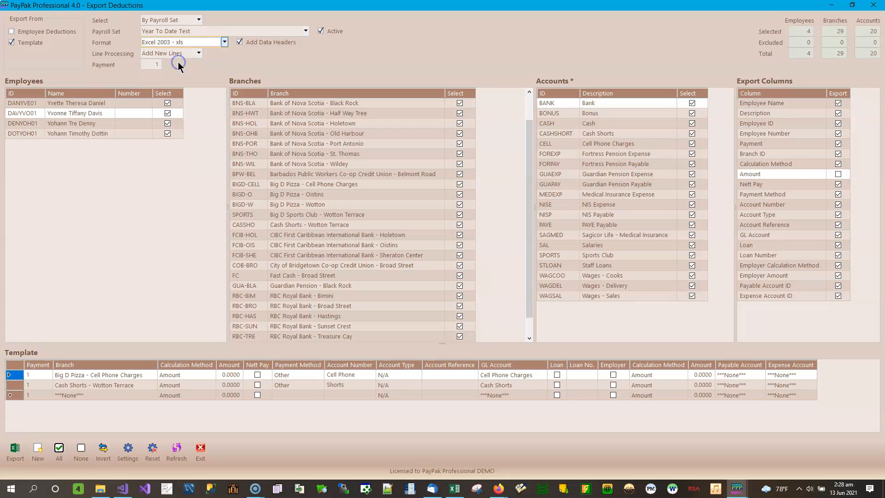
pyautogui.click(15, 453)
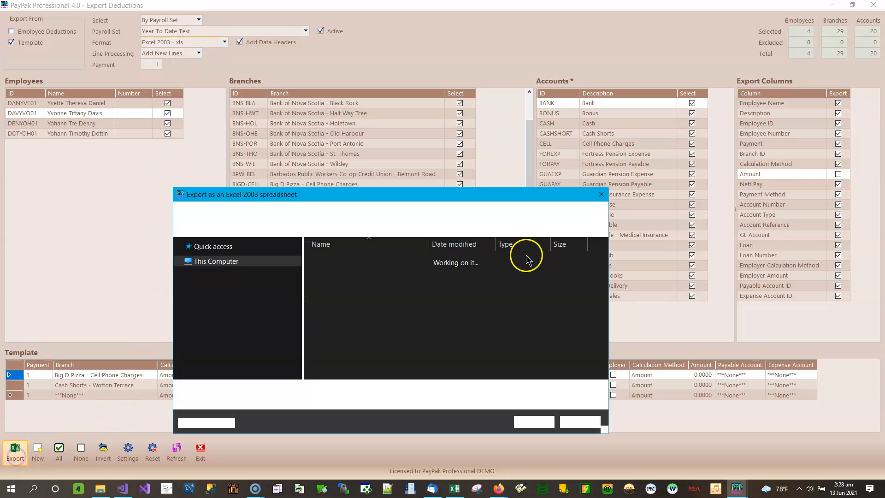
pyautogui.press('Home')
pyautogui.write('Template')
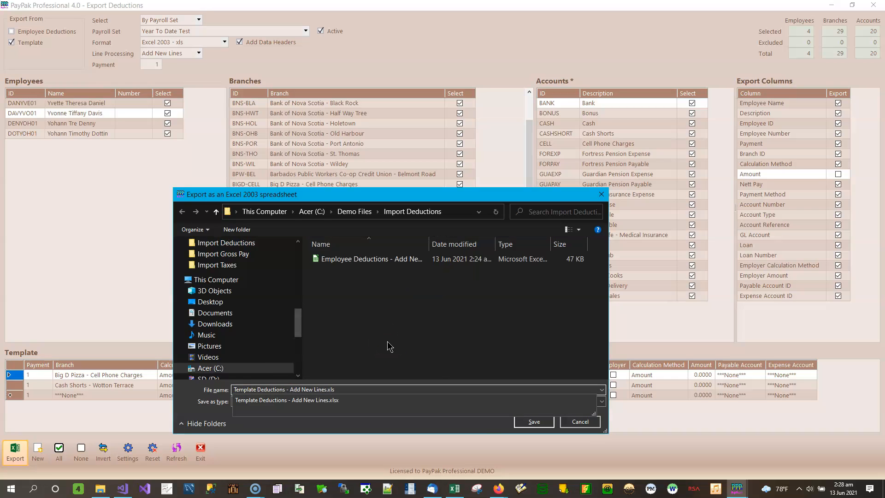
pyautogui.click(535, 421)
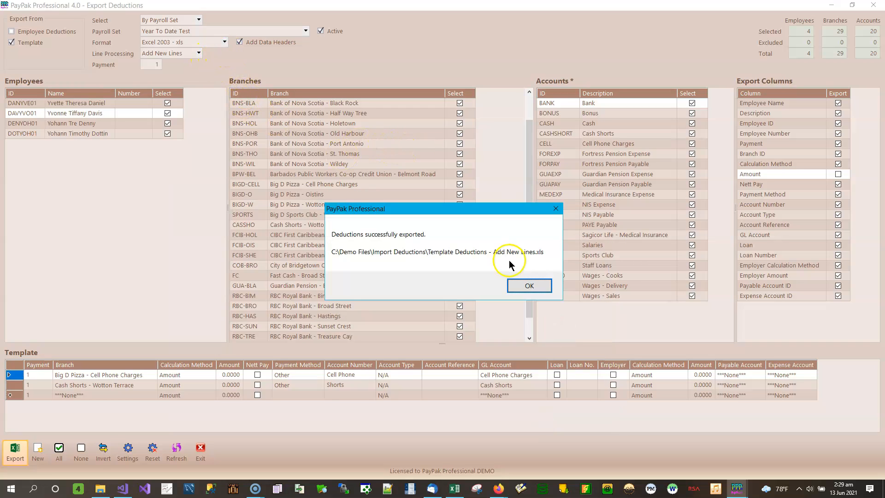
pyautogui.click(529, 286)
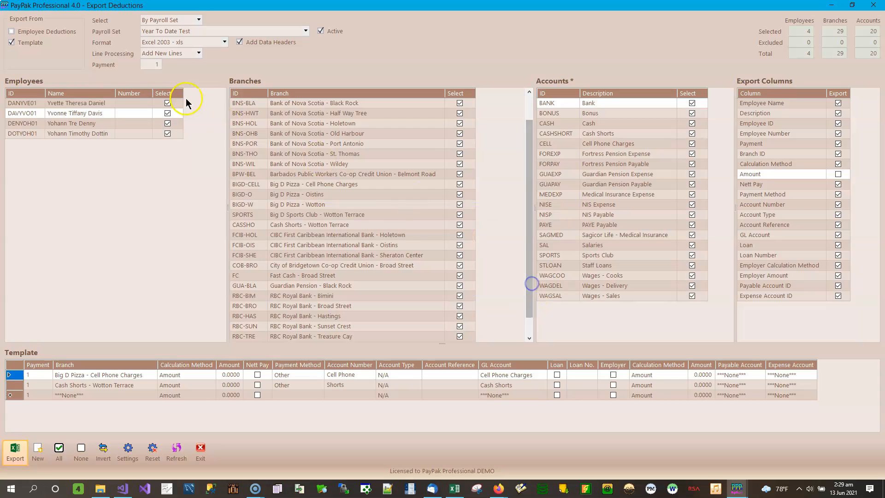
# - Export the template in Comma Separated - csv format as Template Deductions - Add New Lines.csv
pyautogui.click(225, 45)
pyautogui.click(212, 68)
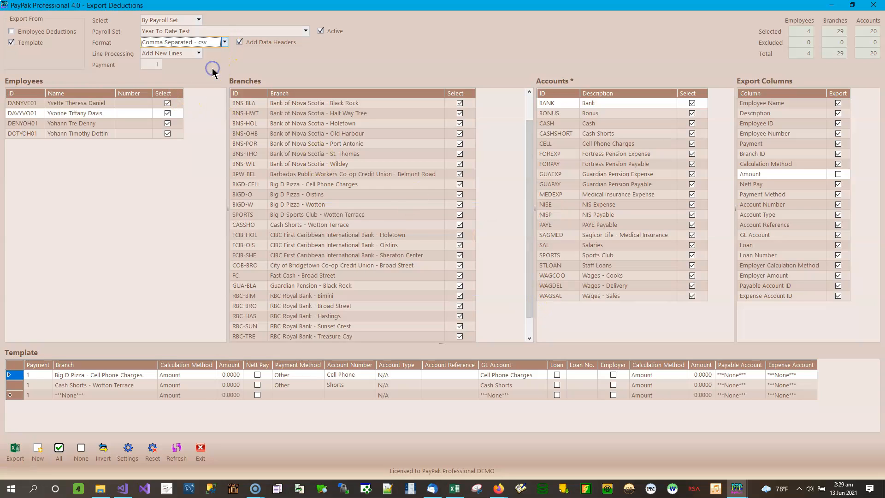
pyautogui.click(15, 452)
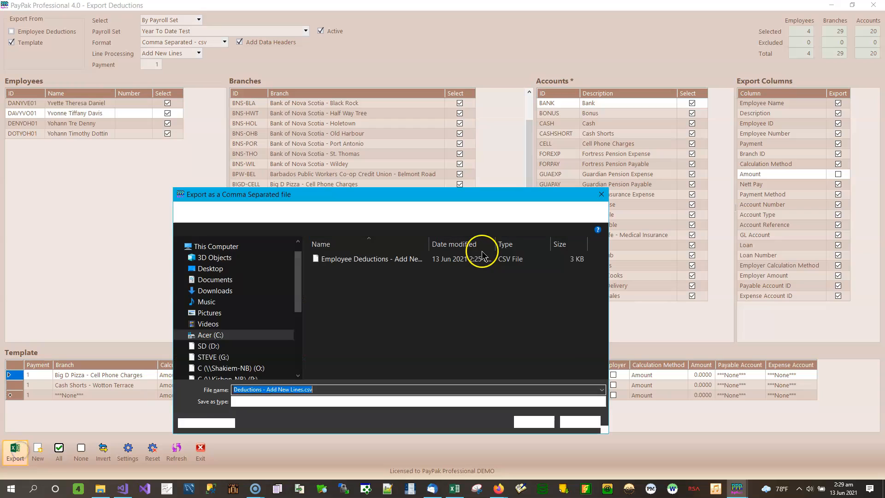
pyautogui.press('Home')
pyautogui.write('Templa')
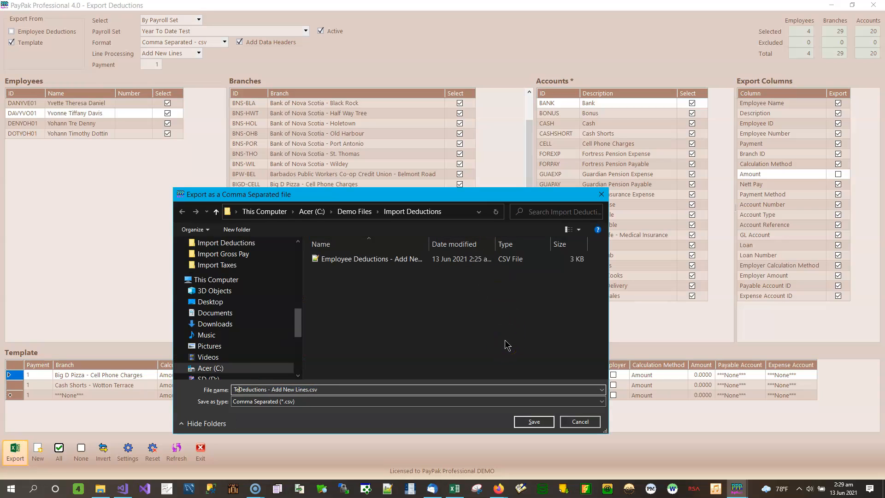
pyautogui.write('te')
pyautogui.click(531, 421)
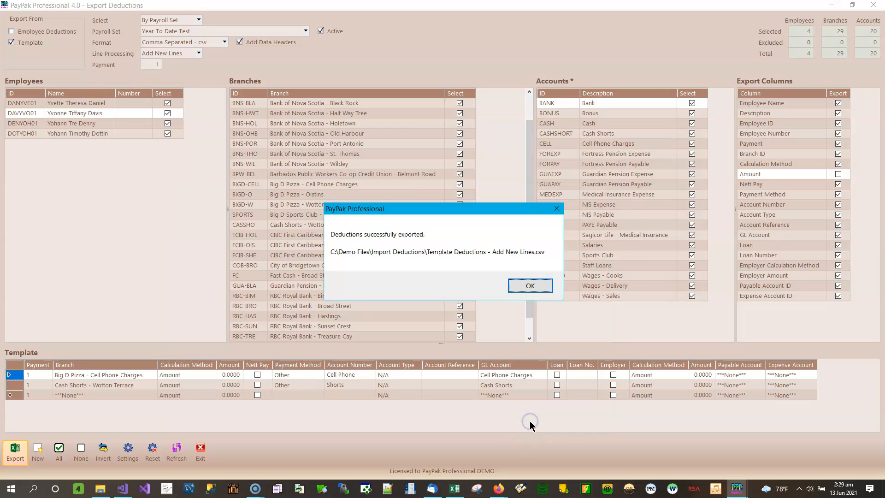
pyautogui.click(523, 286)
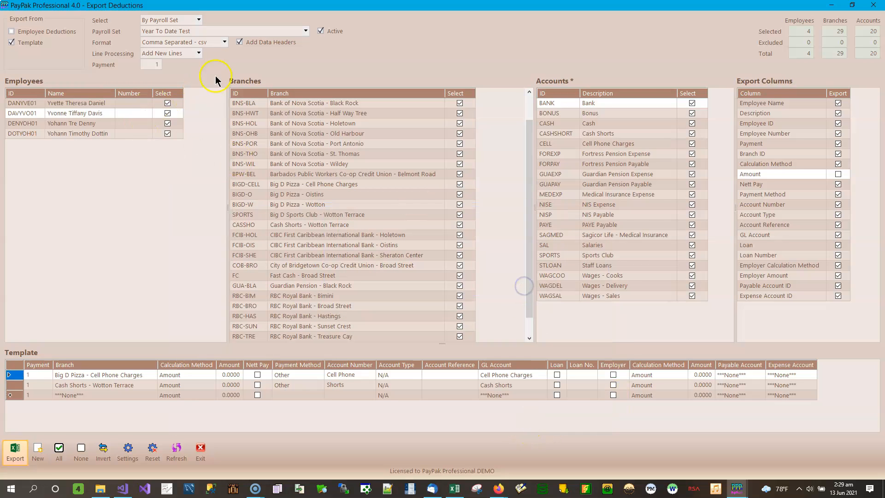
# - Export the template in Tab Delimited - txt format as Template Deductions - Add New Lines.txt
pyautogui.click(224, 42)
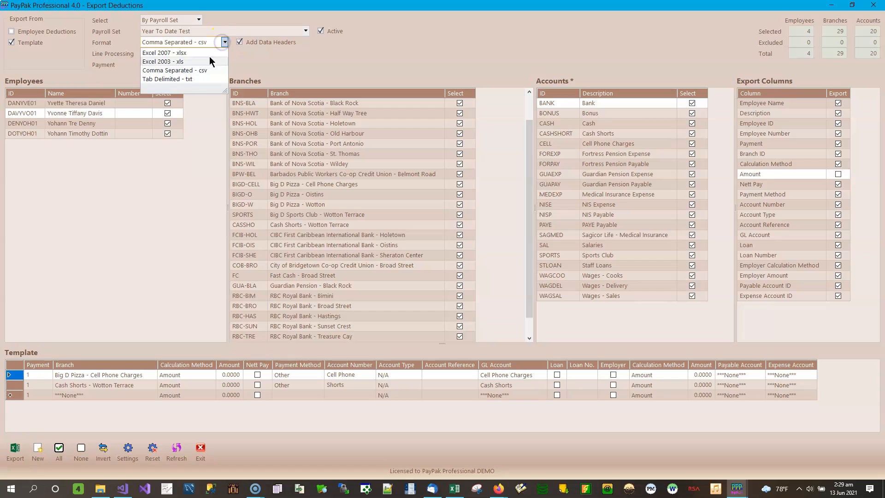
pyautogui.click(189, 79)
pyautogui.click(18, 449)
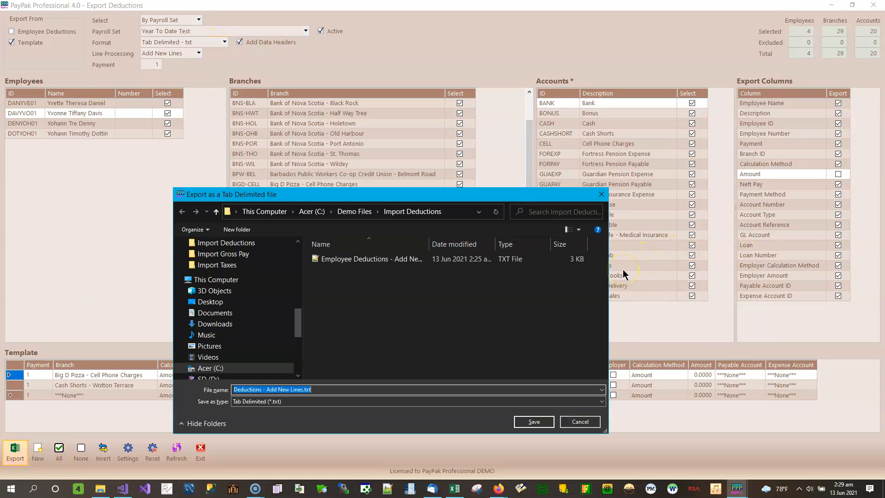
pyautogui.press('Home')
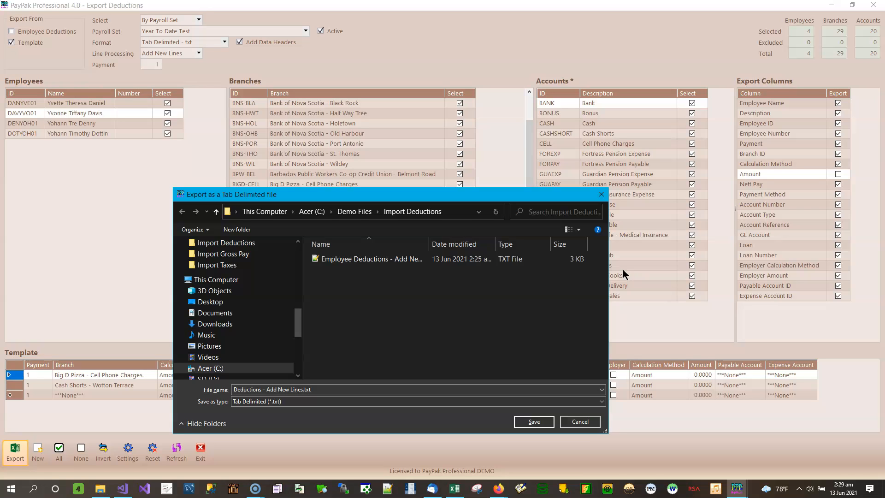
pyautogui.write('Template')
pyautogui.click(533, 421)
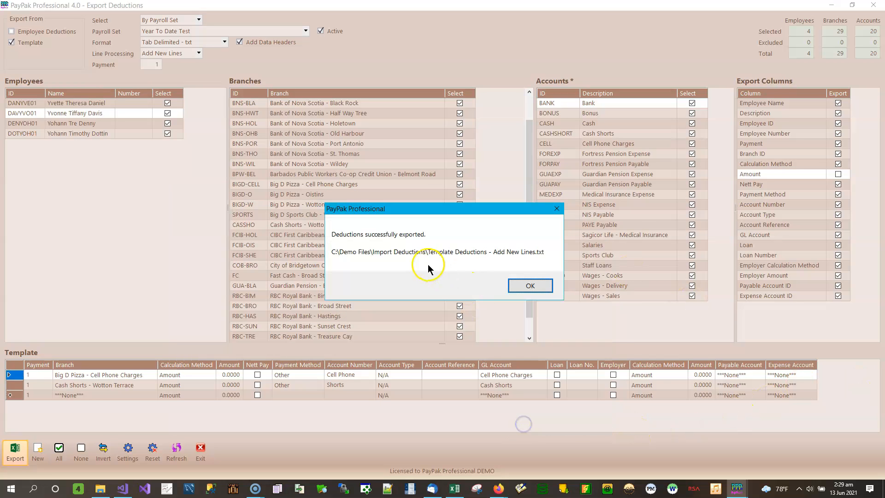
pyautogui.click(529, 285)
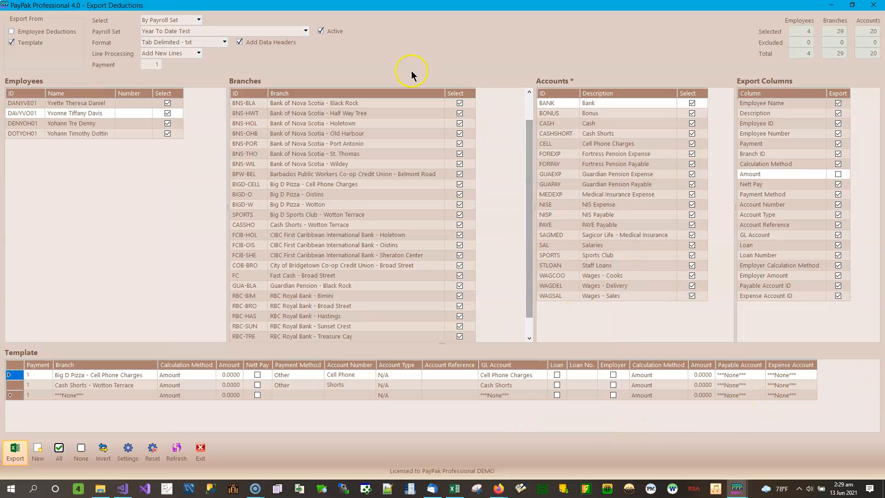
# - Switch to File Explorer and compare the Template and Employee Deductions files in Import Deductions, showing the full modification dates
pyautogui.click(102, 495)
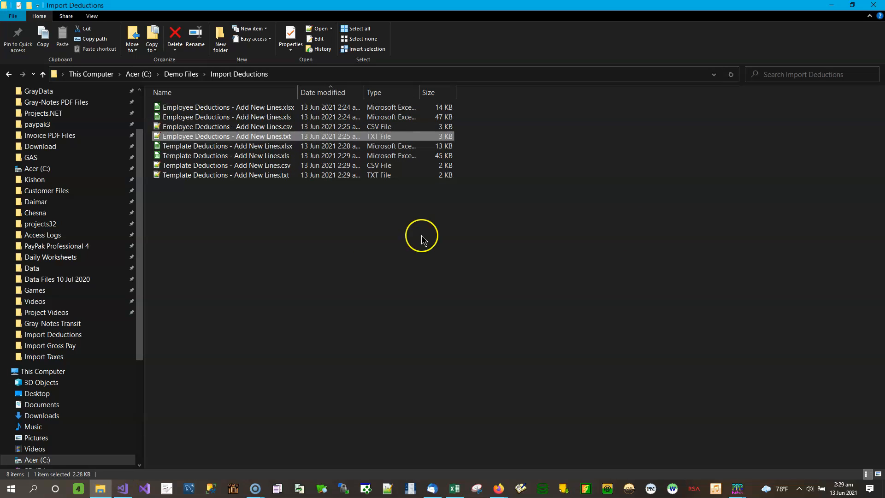
pyautogui.doubleClick(365, 93)
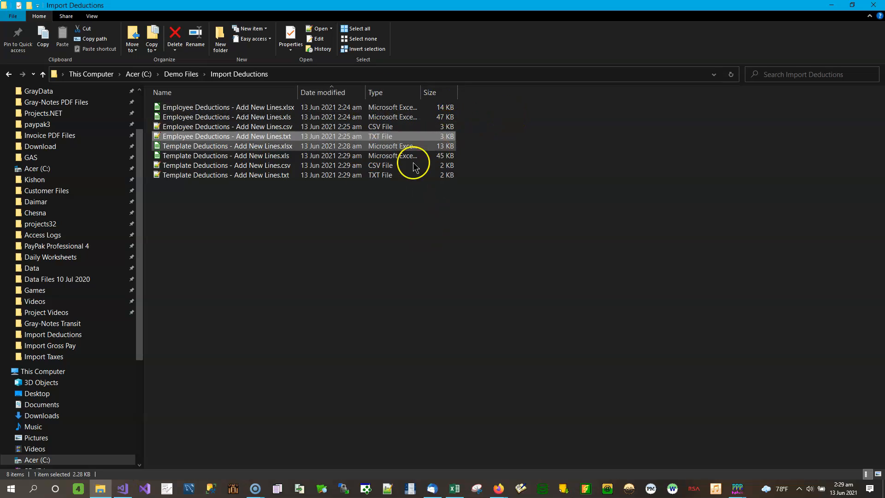
pyautogui.moveTo(483, 150); pyautogui.dragTo(285, 189)
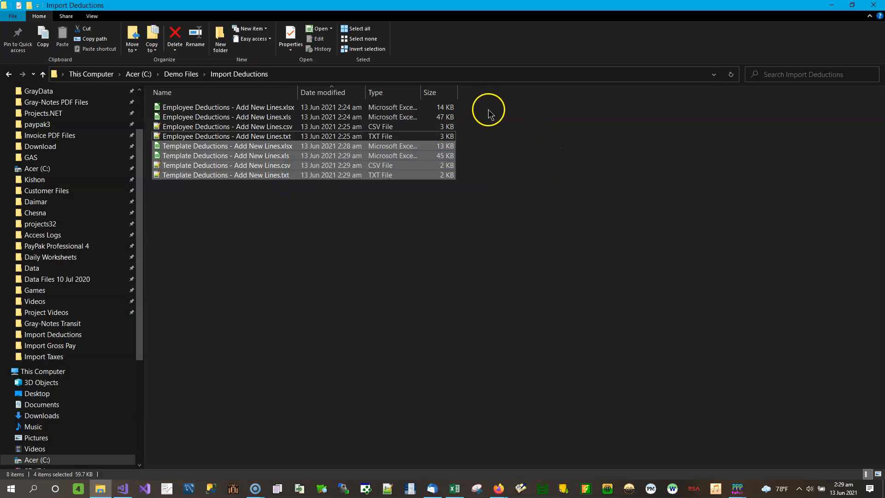
pyautogui.moveTo(482, 106); pyautogui.dragTo(408, 137)
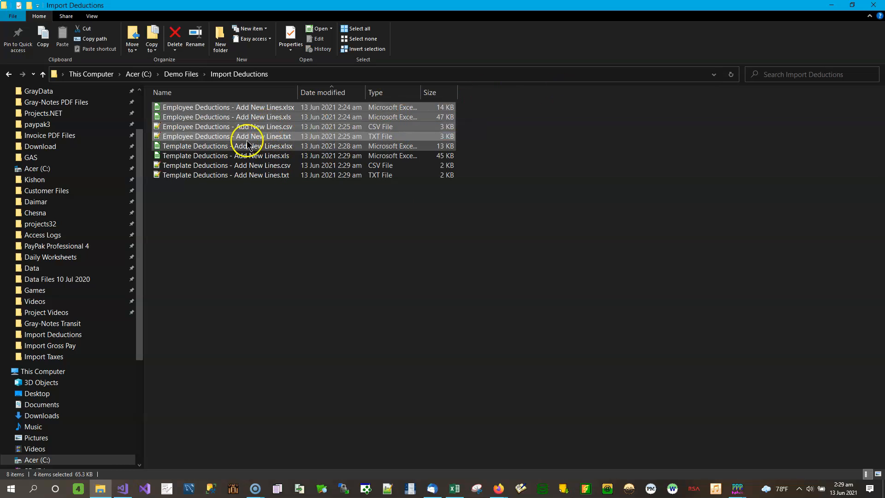
pyautogui.click(650, 162)
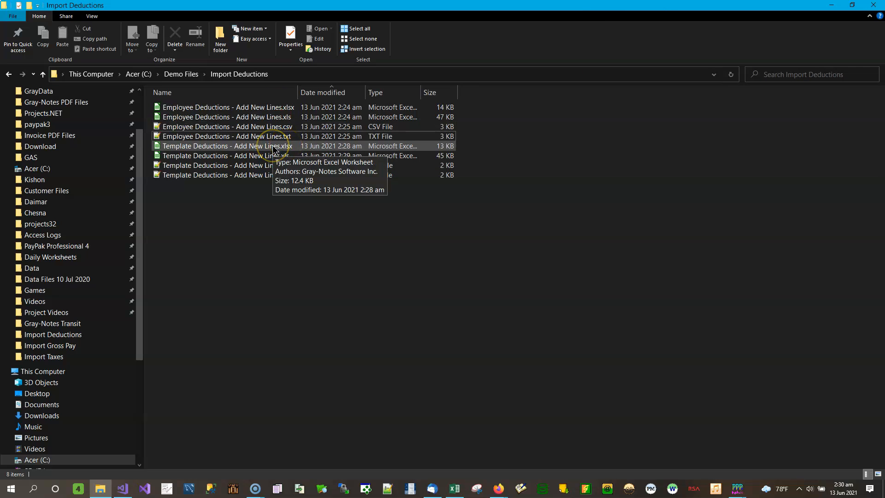
# - Open Employee Deductions - Add New Lines.xlsx and Template Deductions - Add New Lines.xlsx from Import Deductions and arrange them side by side
pyautogui.click(264, 111)
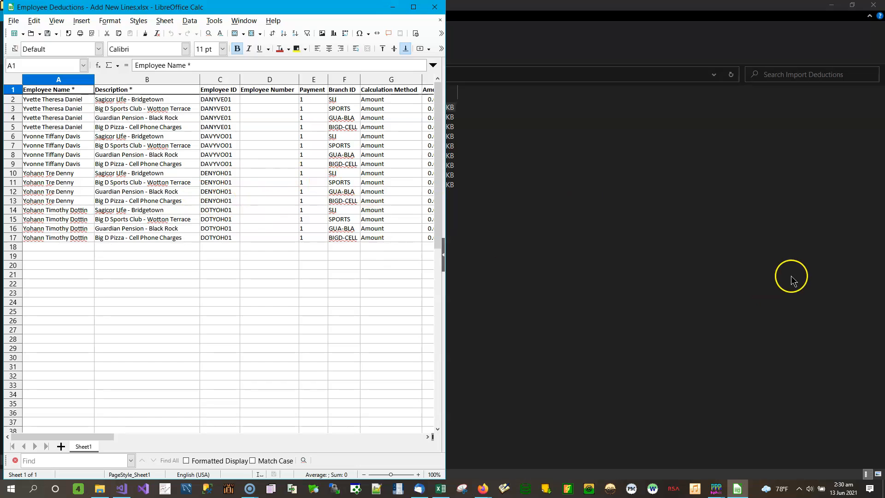
pyautogui.click(791, 275)
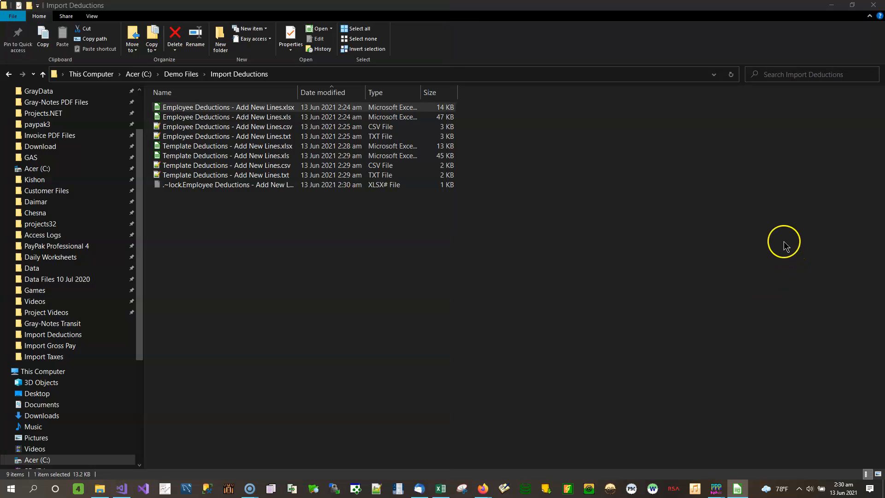
pyautogui.doubleClick(290, 146)
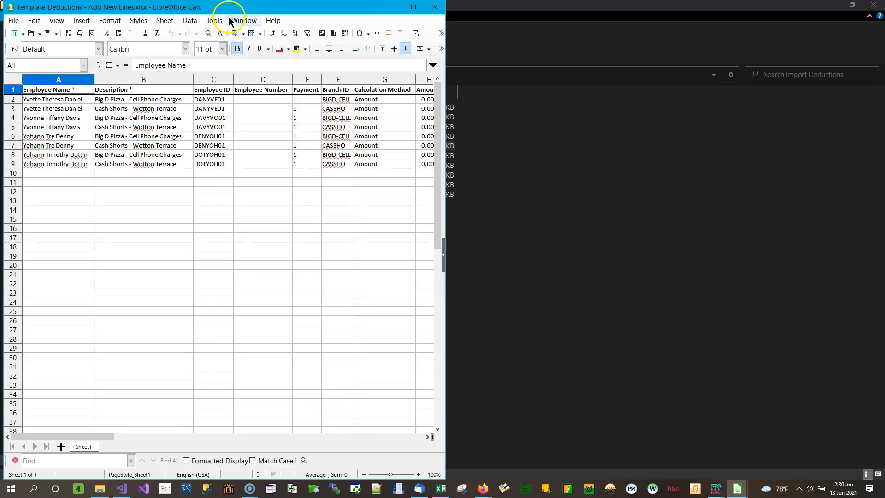
pyautogui.moveTo(227, 8); pyautogui.dragTo(884, 70)
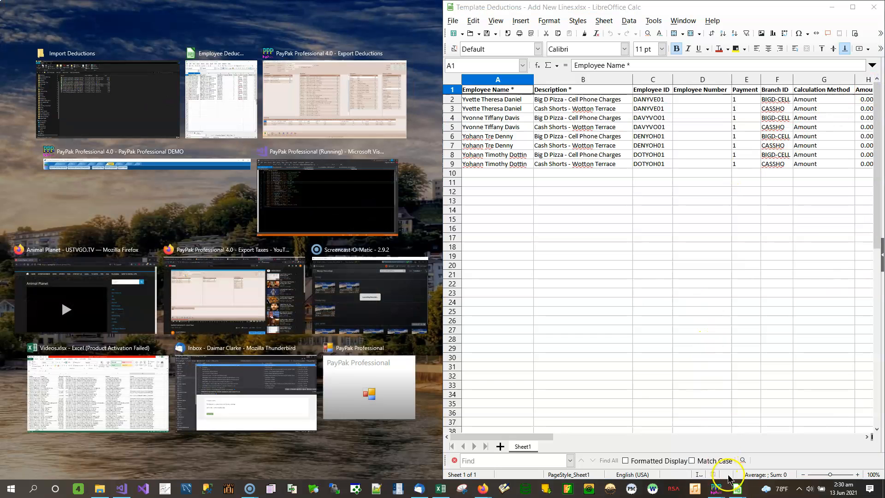
pyautogui.moveTo(733, 486)
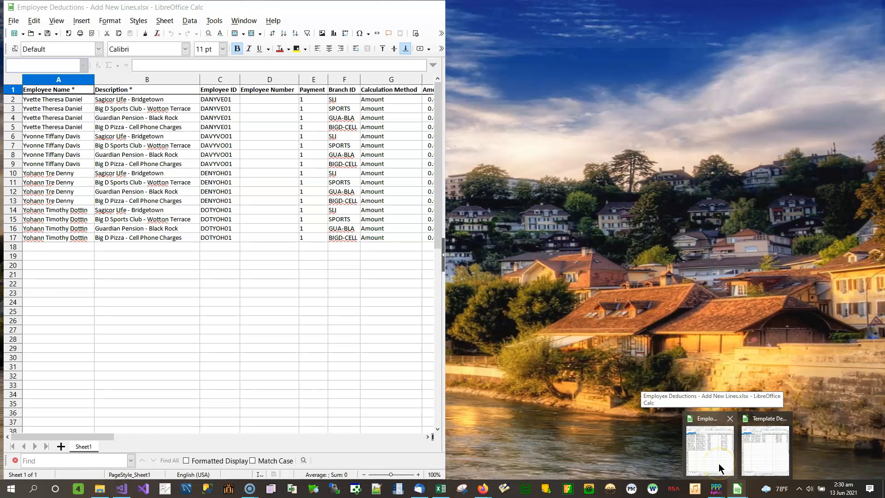
pyautogui.click(718, 463)
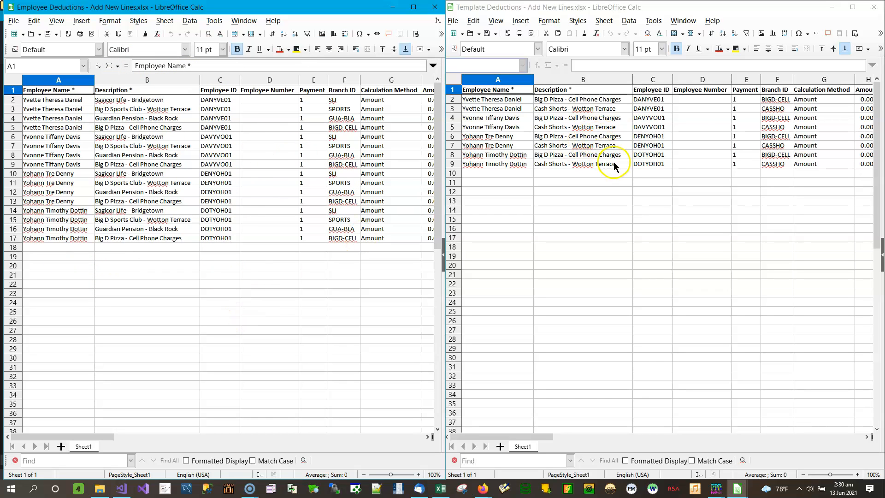
# - Compare the deduction rows, descriptions and employee IDs in the Employee Deductions and Template Deductions workbooks
pyautogui.click(698, 134)
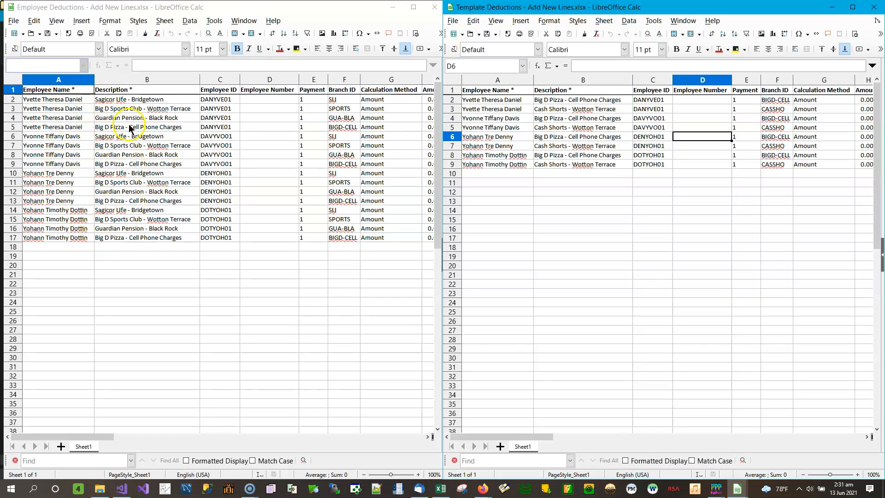
pyautogui.click(92, 109)
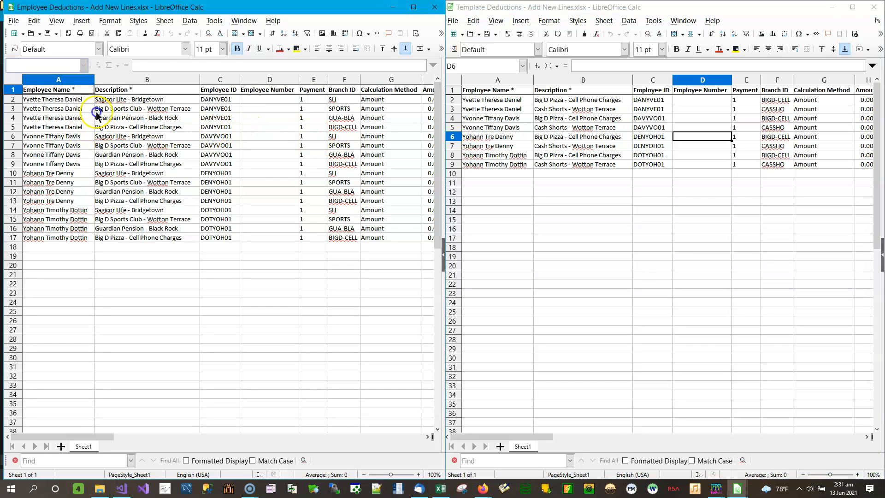
pyautogui.click(107, 126)
pyautogui.click(61, 137)
pyautogui.click(157, 164)
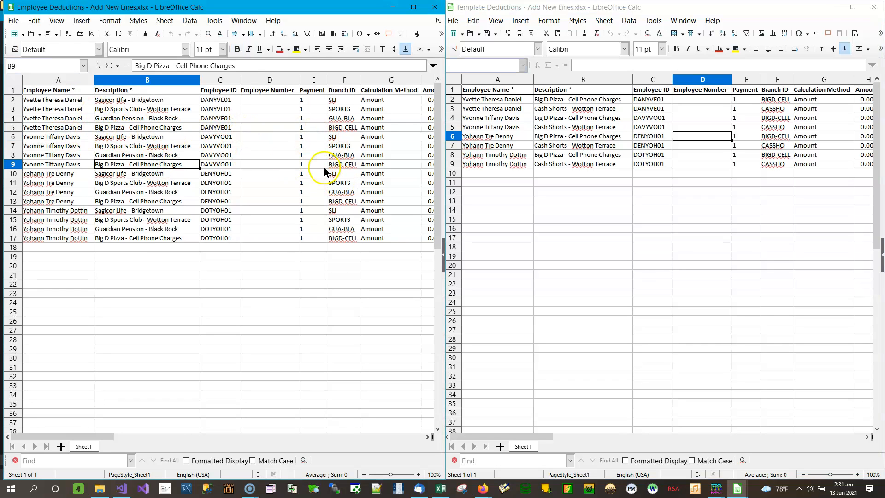
pyautogui.click(348, 176)
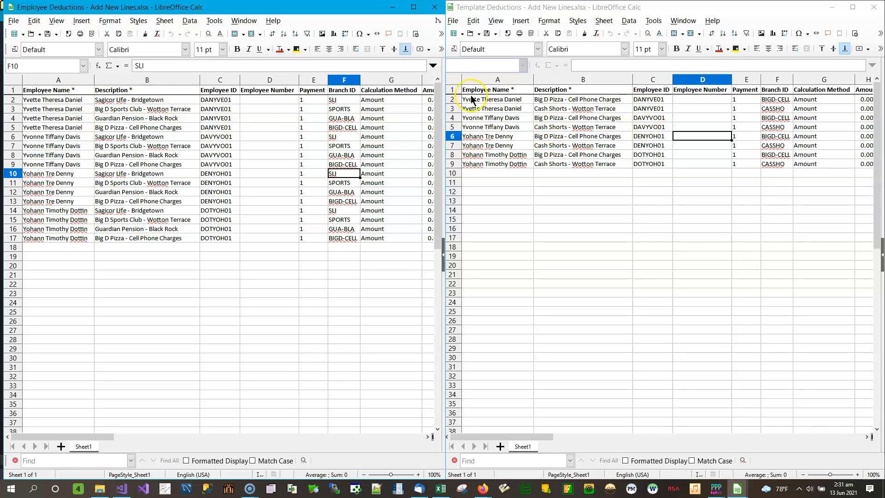
pyautogui.click(221, 99)
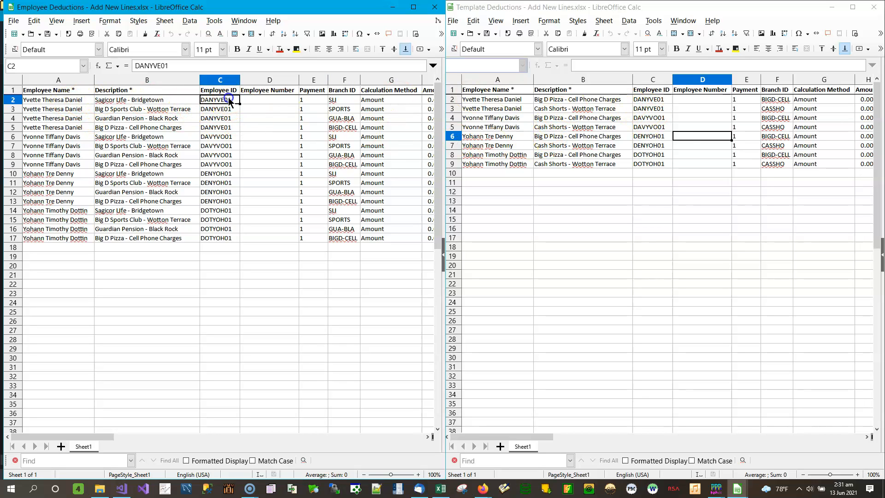
pyautogui.click(657, 99)
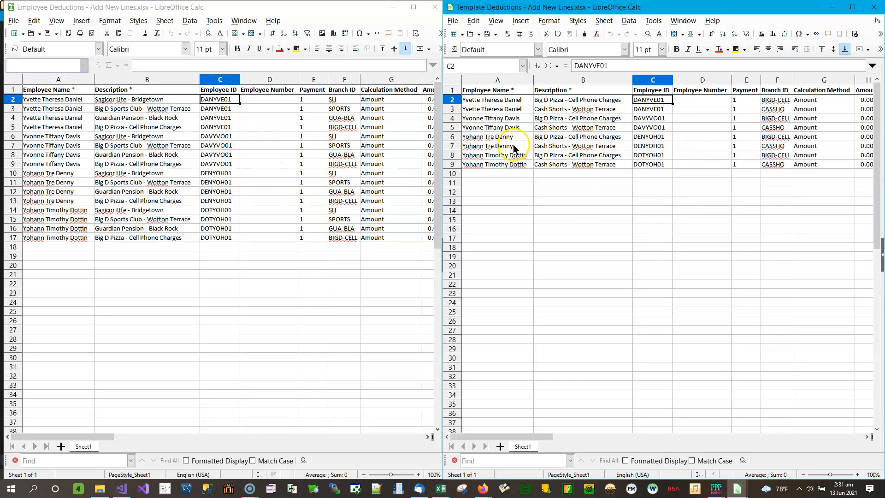
pyautogui.click(452, 173)
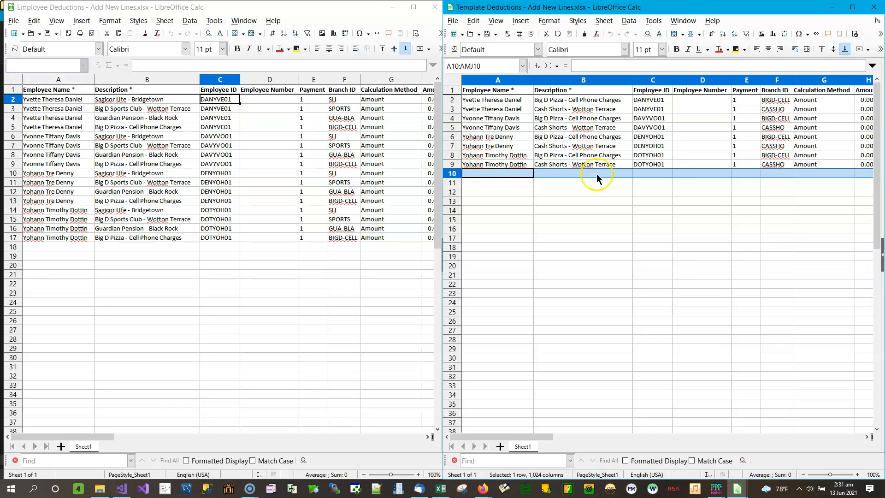
pyautogui.click(798, 159)
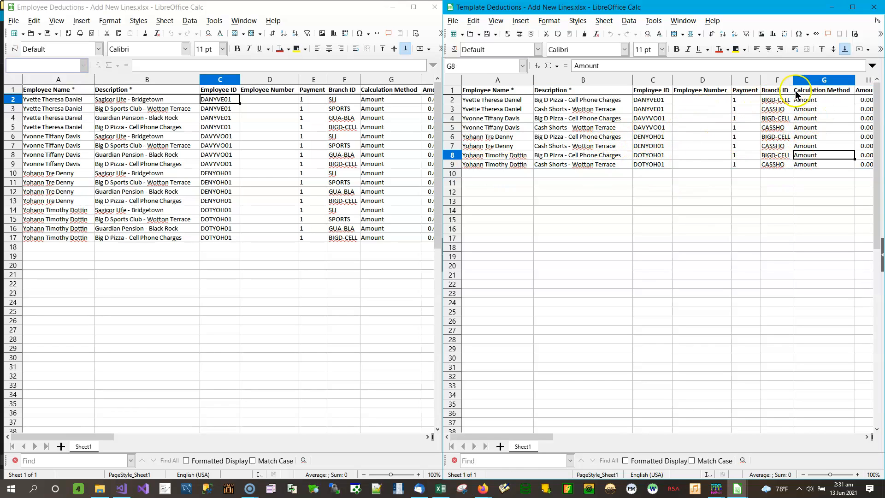
# - Compare the Branch ID, Payment, Employee ID and Employee Number columns in both workbooks and review the remaining deduction columns
pyautogui.click(347, 79)
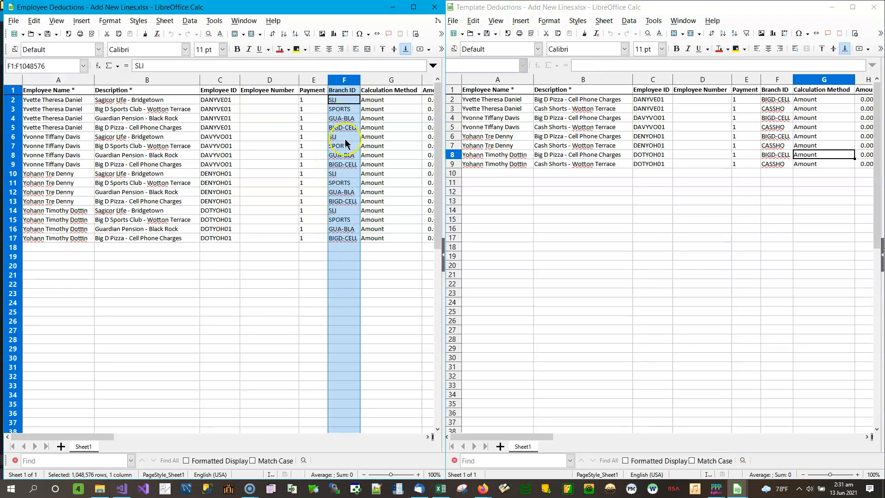
pyautogui.click(785, 79)
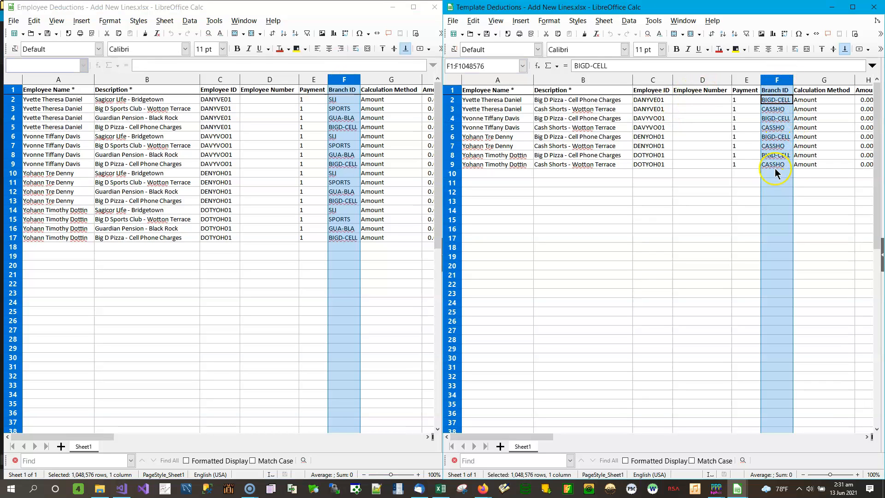
pyautogui.click(746, 80)
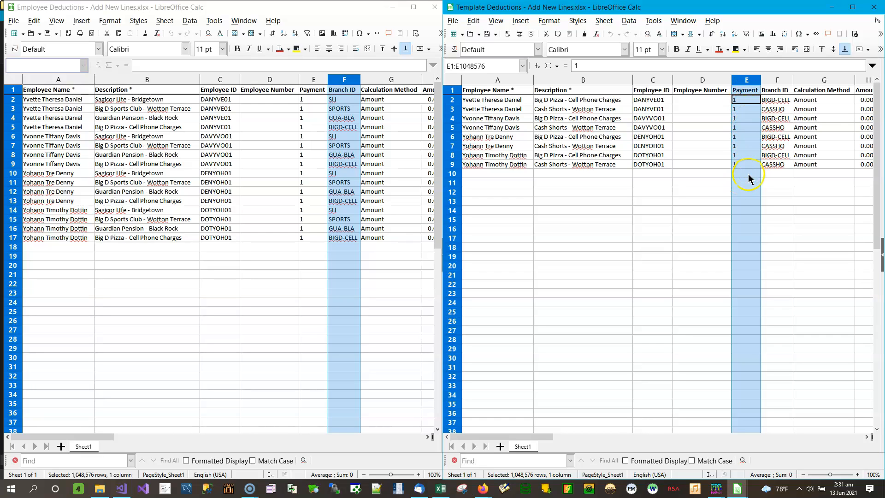
pyautogui.click(657, 93)
pyautogui.click(709, 92)
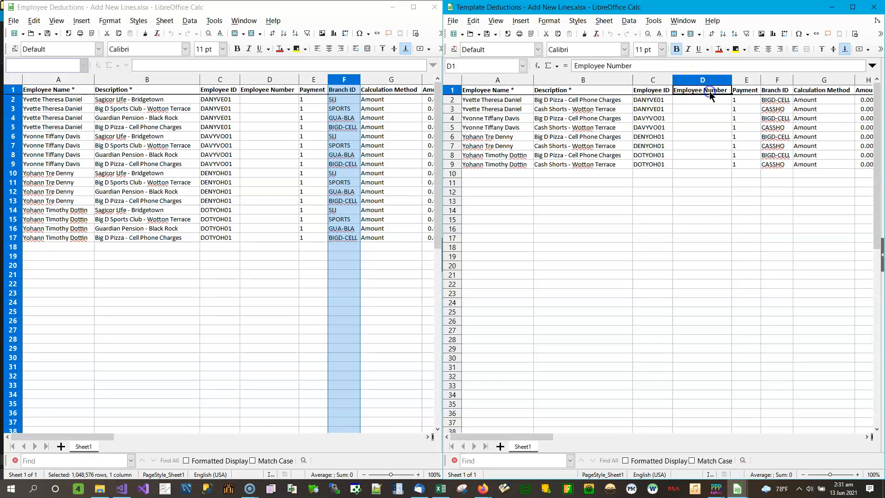
pyautogui.click(710, 81)
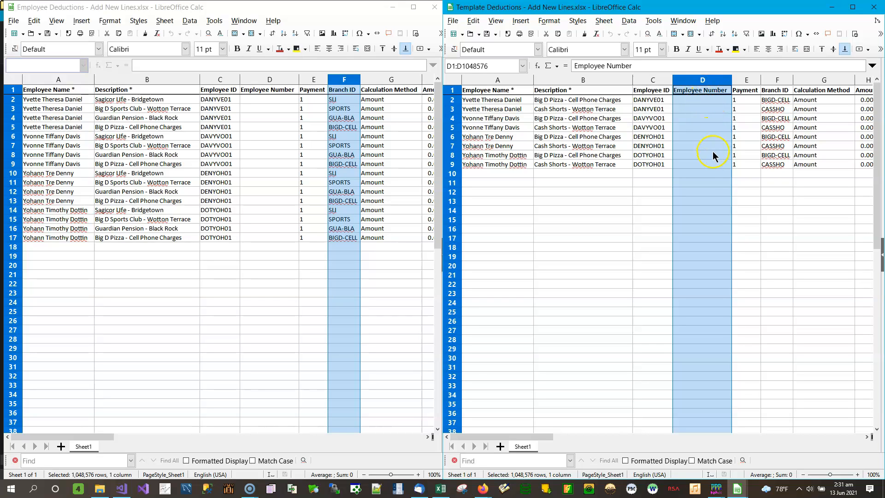
pyautogui.click(653, 81)
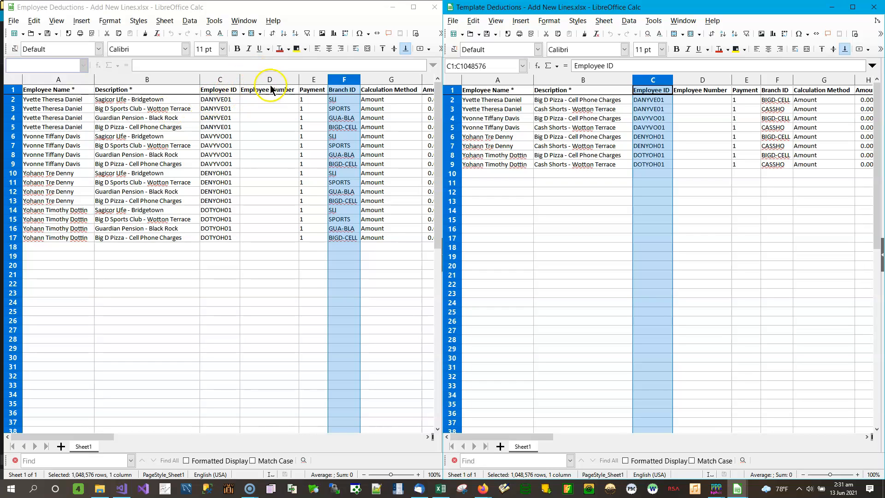
pyautogui.click(225, 79)
pyautogui.click(271, 79)
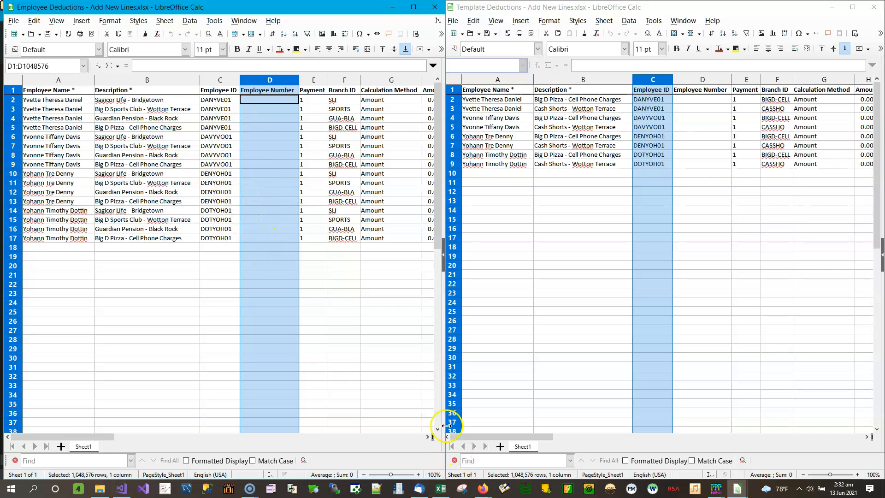
pyautogui.click(428, 437)
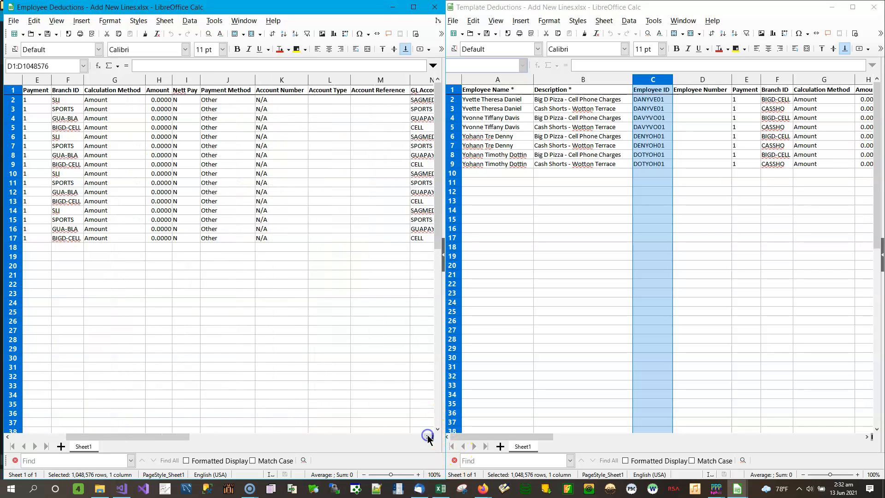
pyautogui.moveTo(428, 436); pyautogui.dragTo(428, 437)
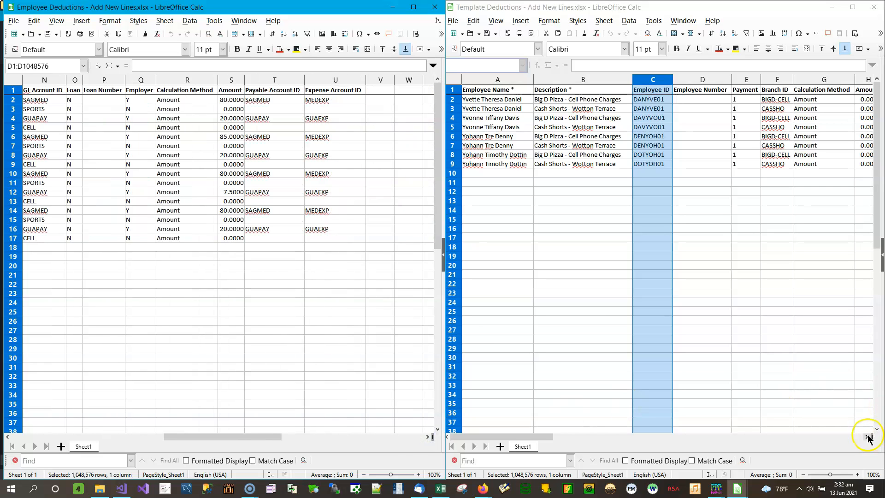
pyautogui.moveTo(867, 437); pyautogui.dragTo(867, 437)
# - In the template workbook, enter the Amounts 152.36 in H2 and 11.25 in H3, and widen the Amount column to fit
pyautogui.moveTo(691, 437); pyautogui.dragTo(560, 443)
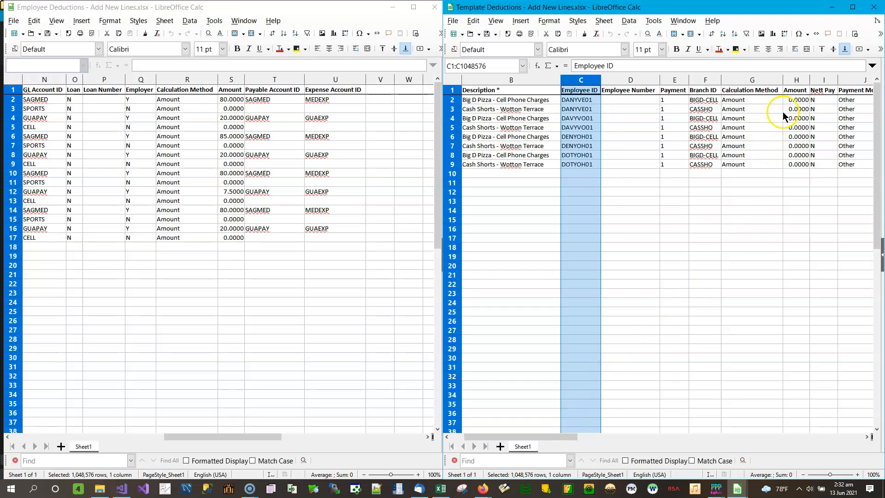
pyautogui.click(794, 100)
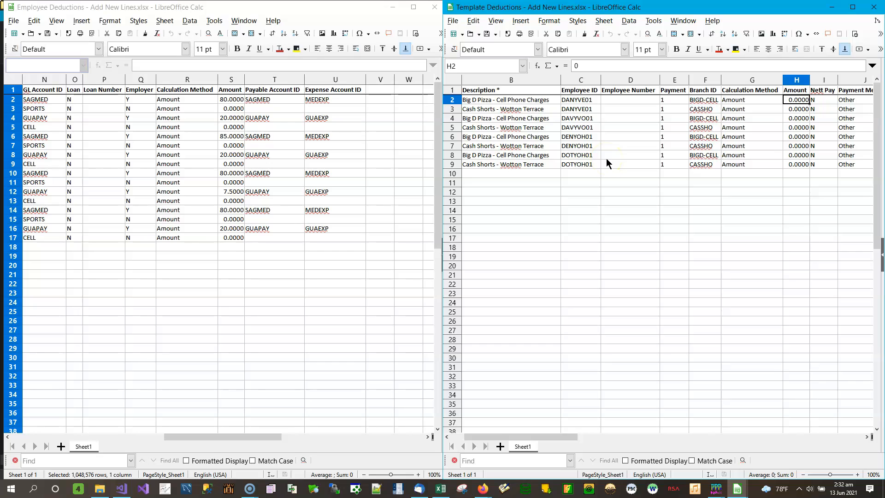
pyautogui.write('152.36')
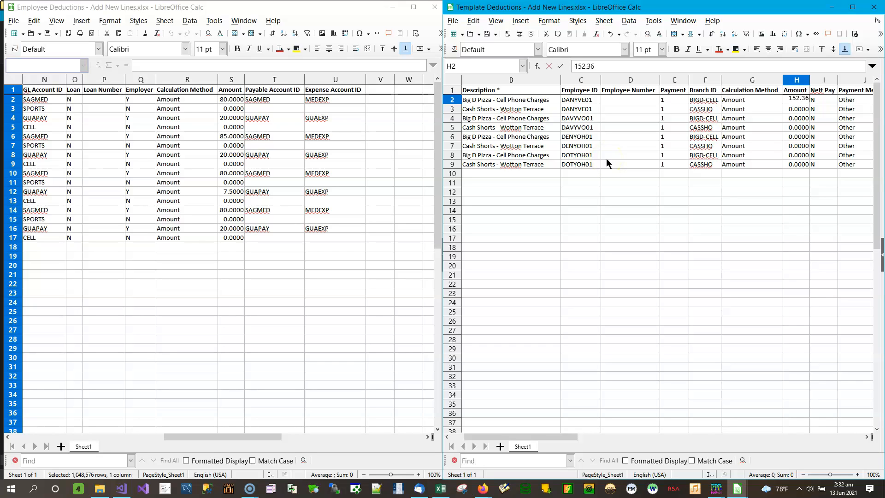
pyautogui.press('Return')
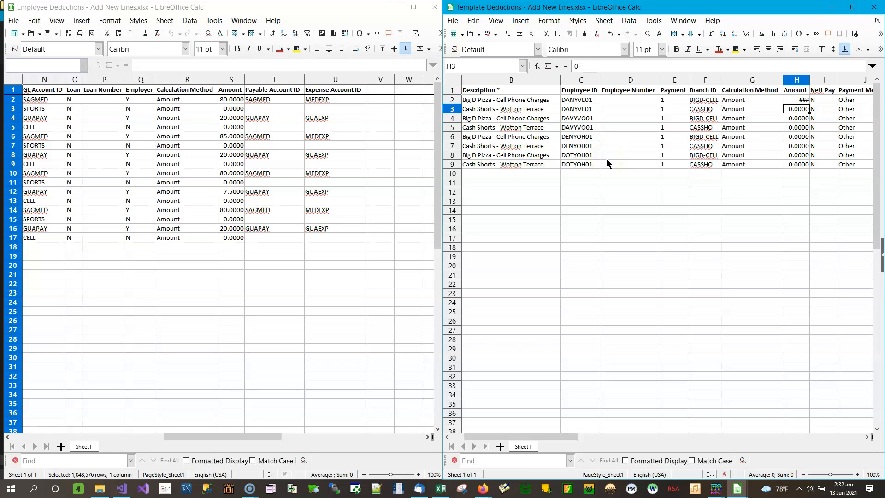
pyautogui.moveTo(810, 80); pyautogui.dragTo(816, 81)
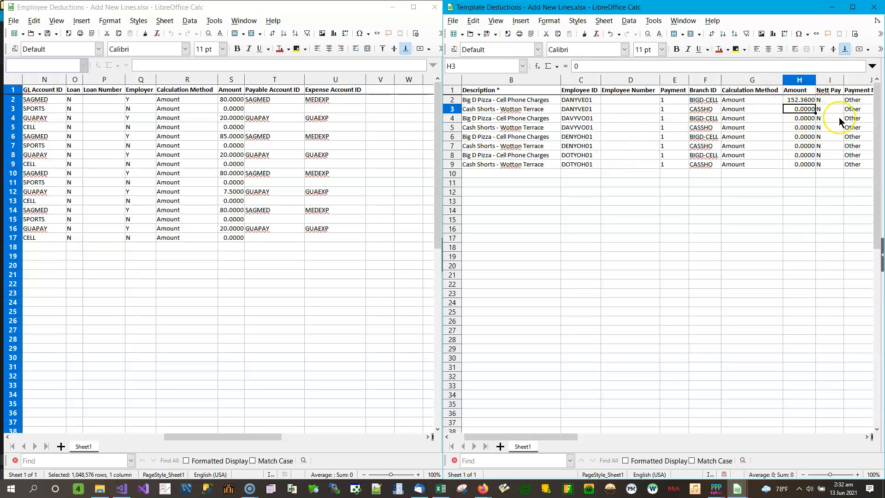
pyautogui.write('11.25')
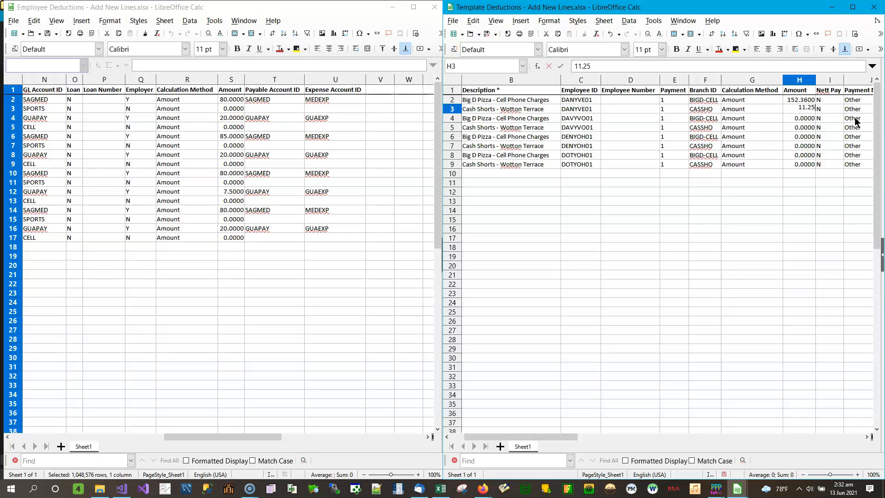
pyautogui.press('Return')
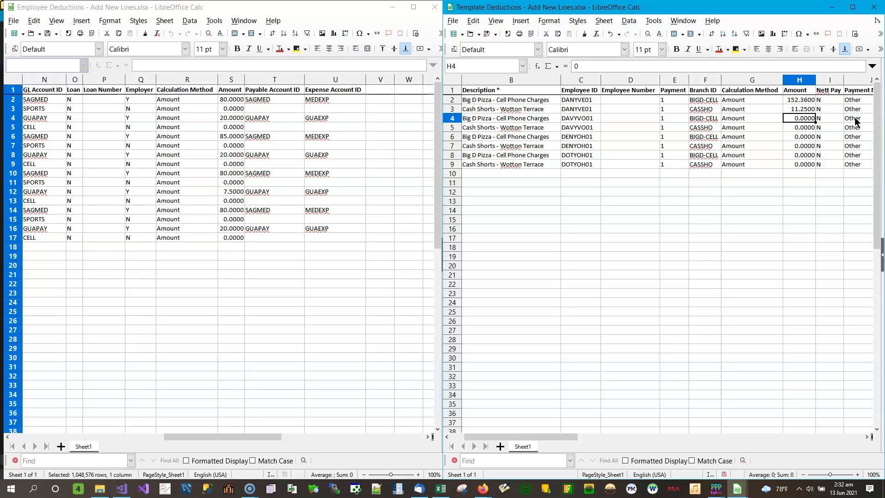
# - Enter the Amounts 124 in H4 and 29.75 in H5 of the template workbook
pyautogui.write('124')
pyautogui.press('Return')
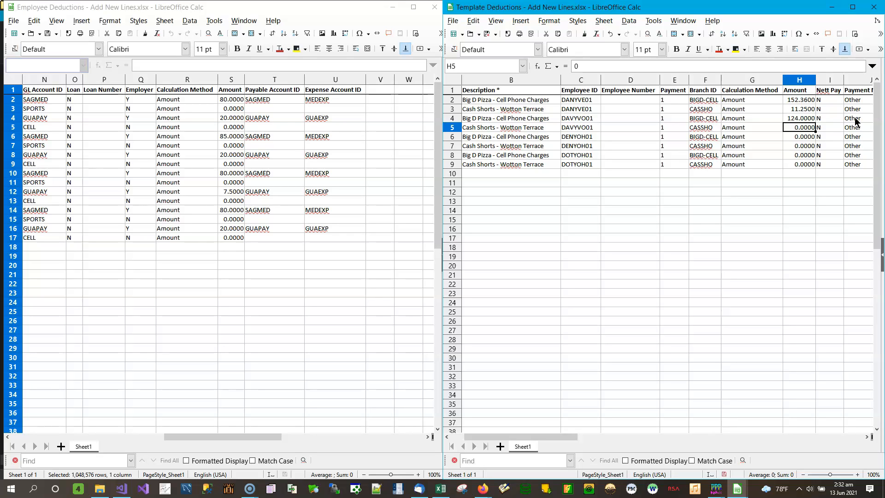
pyautogui.write('29.75')
pyautogui.press('Return')
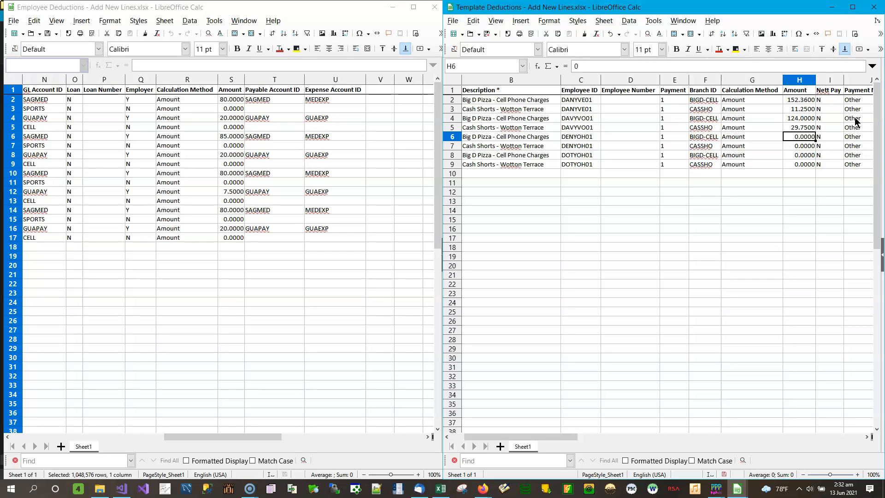
# - Enter the Amounts 113.63 in H6, 102 in H7 and 42.38 in H8 of the template workbook
pyautogui.write('1')
pyautogui.press('Return')
pyautogui.write('1')
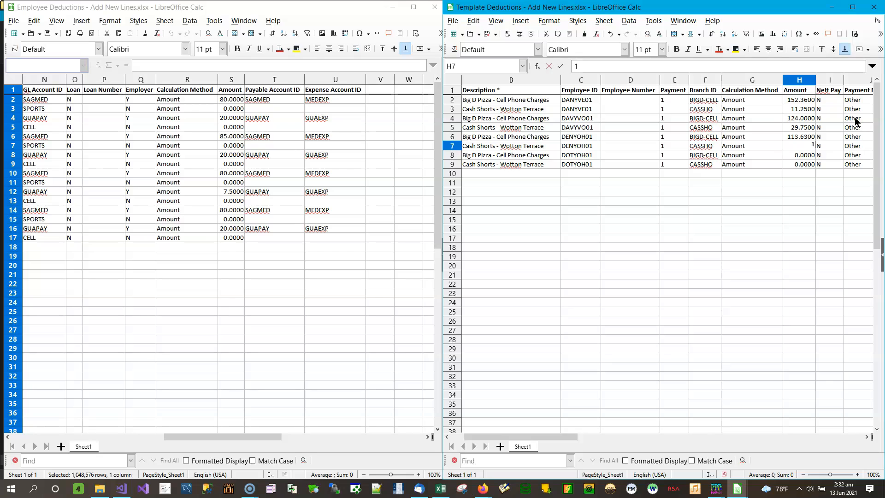
pyautogui.press('Return')
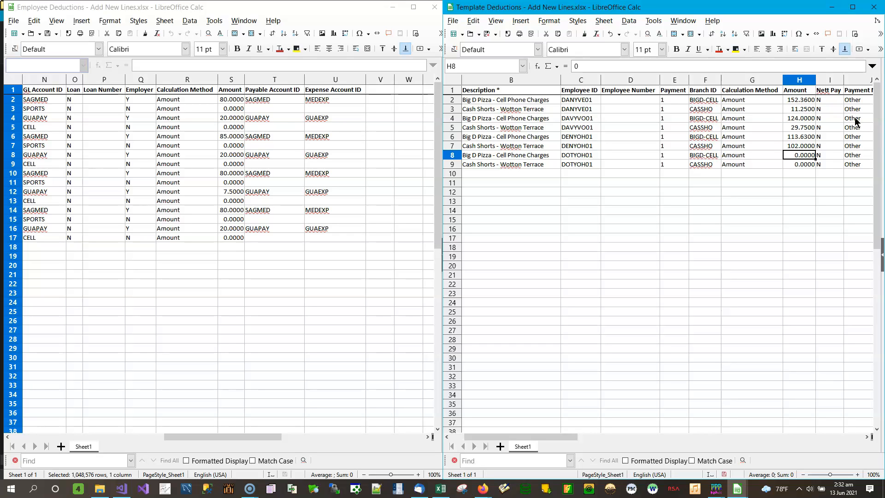
pyautogui.write('42.38')
pyautogui.press('Return')
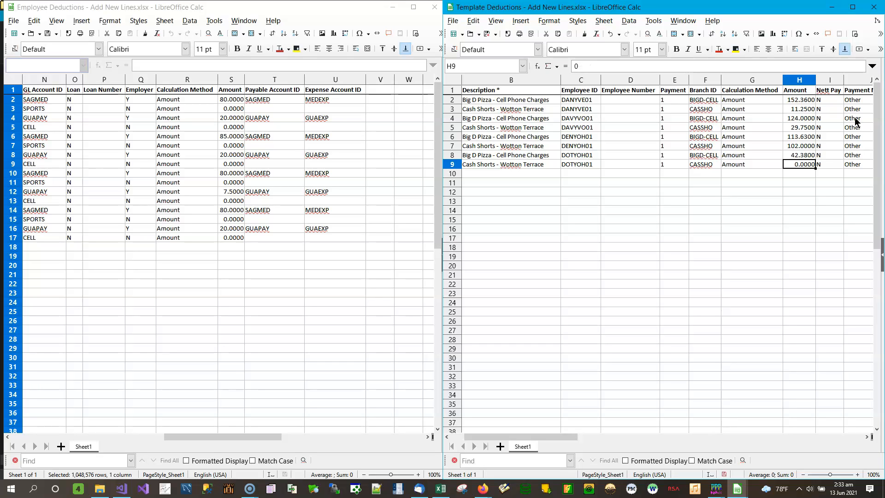
# - Enter the Amount 5 in H9 of the template workbook and save it in Excel 2007–365 format
pyautogui.write('5')
pyautogui.press('Return')
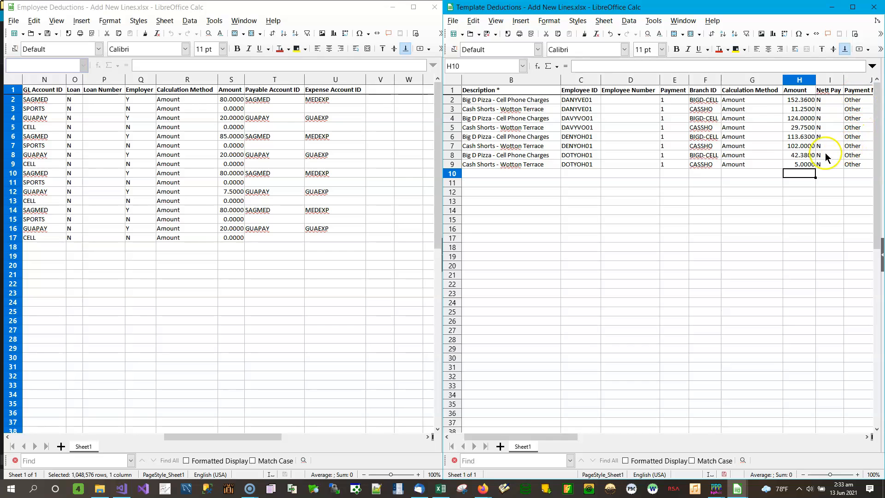
pyautogui.click(487, 34)
pyautogui.click(685, 283)
# - Review the template workbook's remaining columns, from Payment Method and Account Number through the employer Calculation Method and Amount
pyautogui.click(866, 436)
pyautogui.click(867, 436)
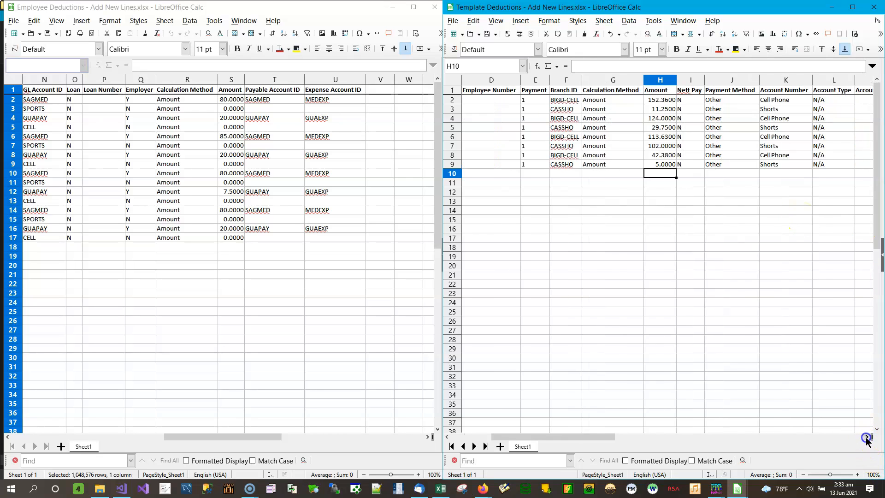
pyautogui.click(867, 437)
pyautogui.click(867, 436)
pyautogui.click(867, 436)
pyautogui.click(867, 437)
pyautogui.click(867, 436)
pyautogui.click(867, 436)
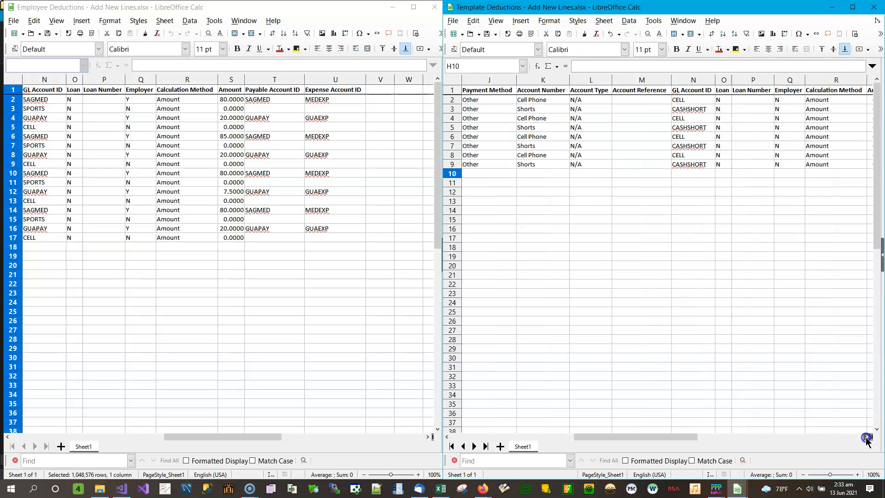
pyautogui.click(867, 437)
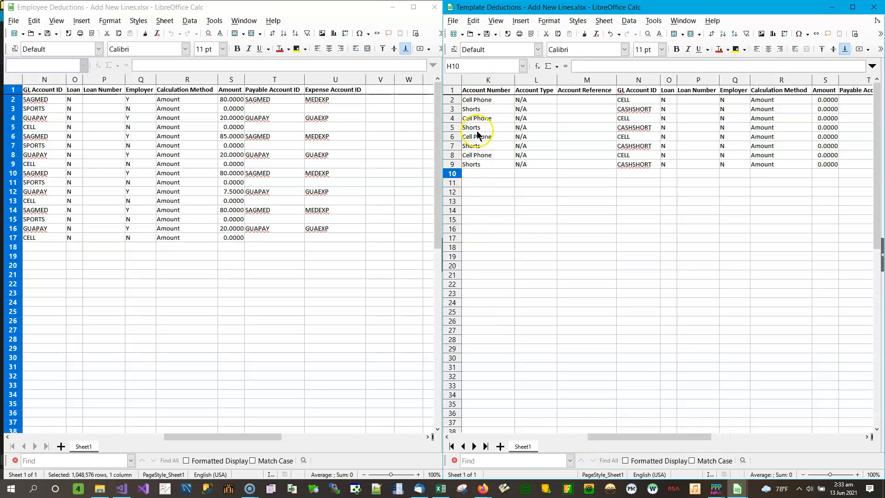
pyautogui.moveTo(634, 441); pyautogui.dragTo(498, 438)
# - In the Employee Deductions workbook, enter the Amount 4125.52 in H2 and widen the Amount column to fit
pyautogui.moveTo(241, 438); pyautogui.dragTo(53, 442)
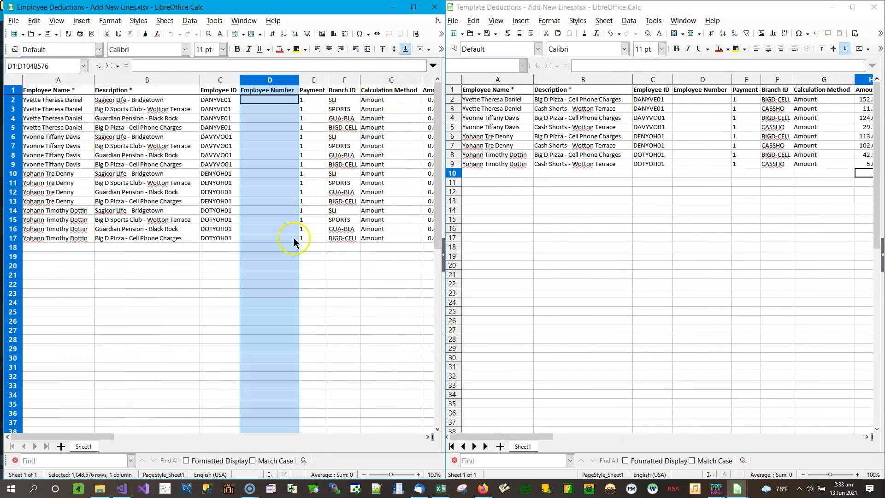
pyautogui.click(428, 437)
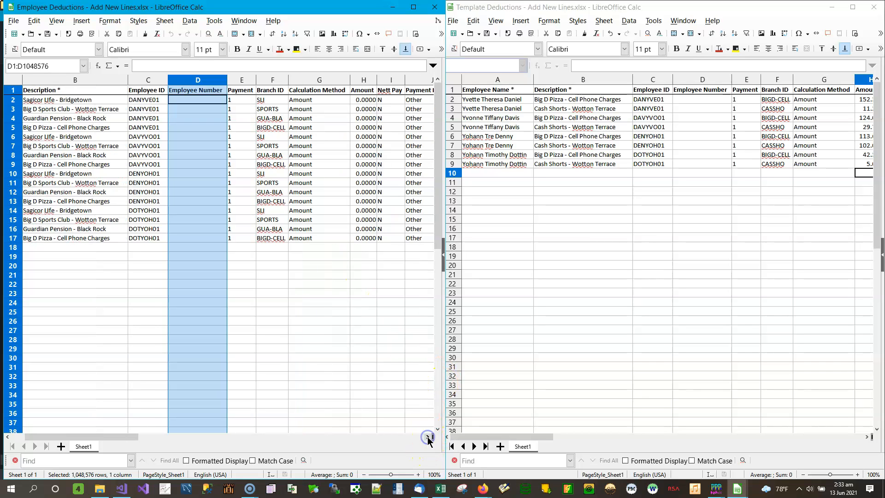
pyautogui.click(363, 100)
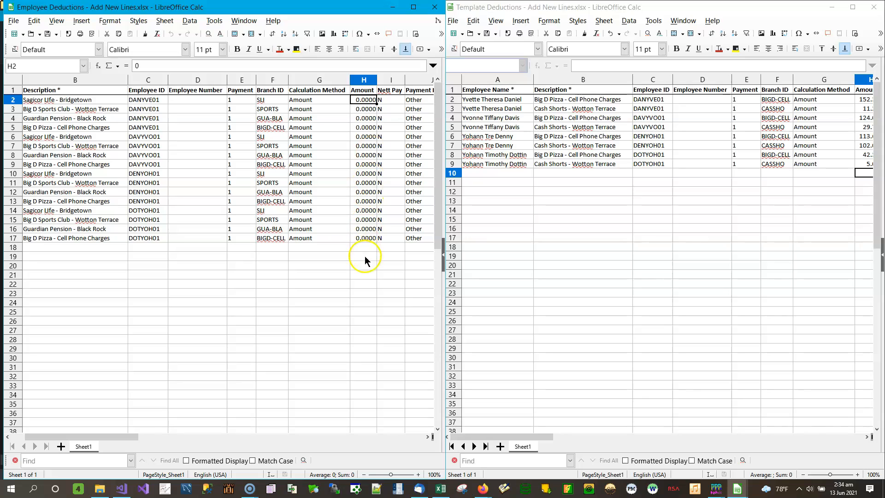
pyautogui.click(364, 100)
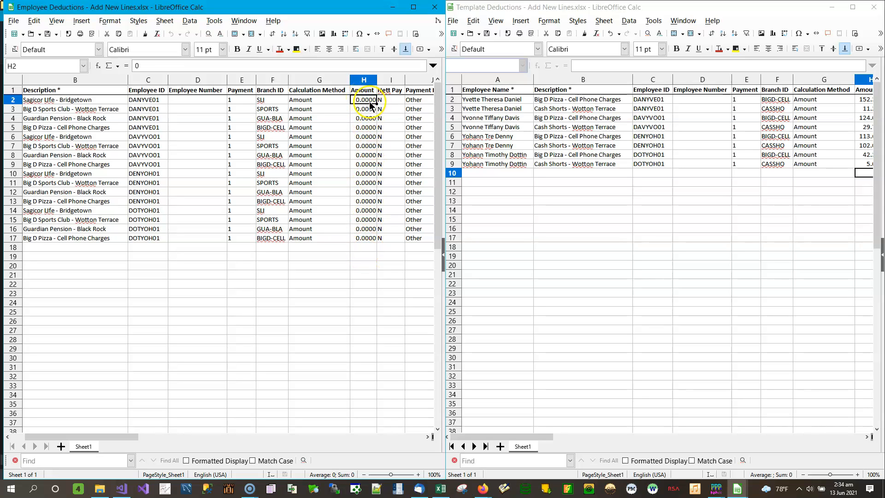
pyautogui.click(363, 98)
pyautogui.write('4')
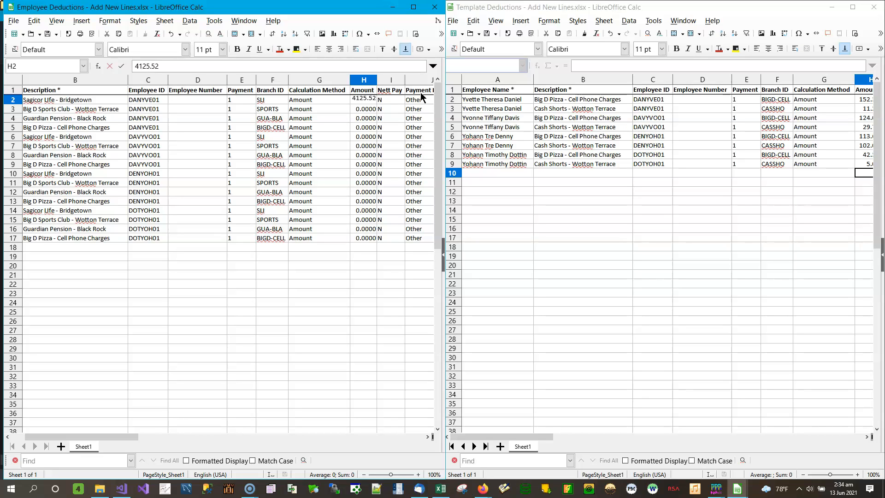
pyautogui.write('125.52')
pyautogui.press('Return')
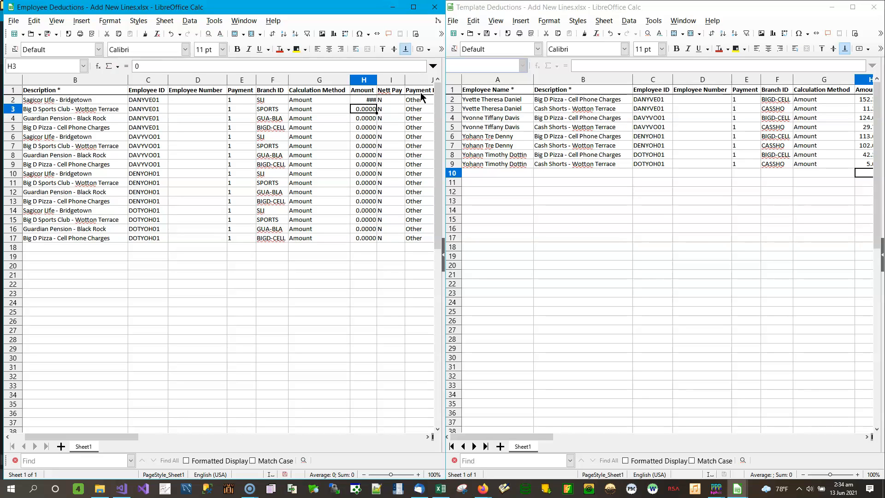
pyautogui.doubleClick(377, 79)
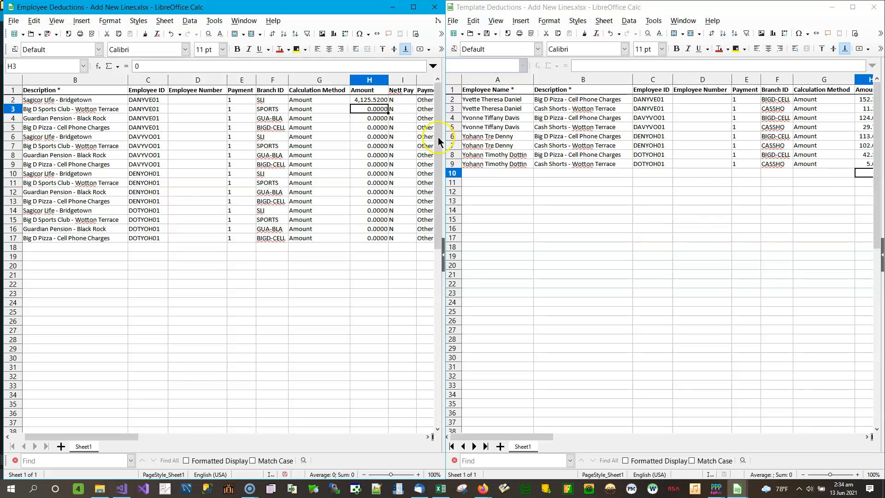
# - Save the Employee Deductions workbook in Excel 2007–365 format and close both workbooks
pyautogui.click(48, 37)
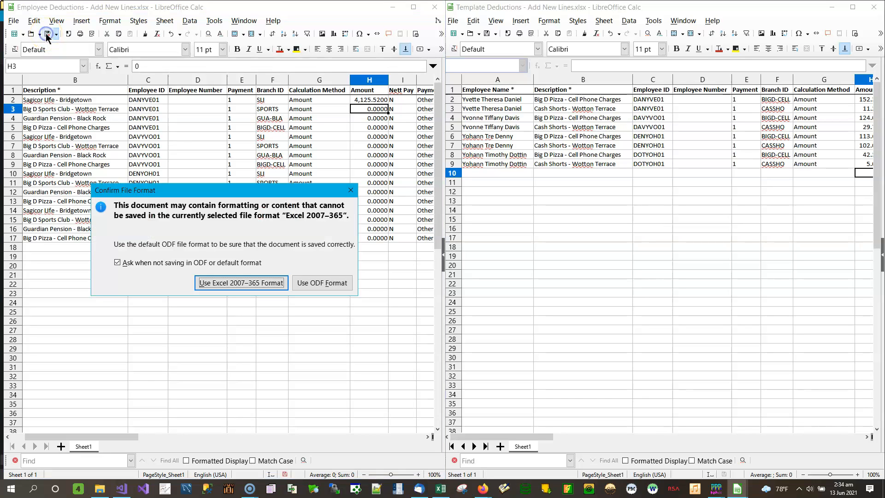
pyautogui.click(228, 288)
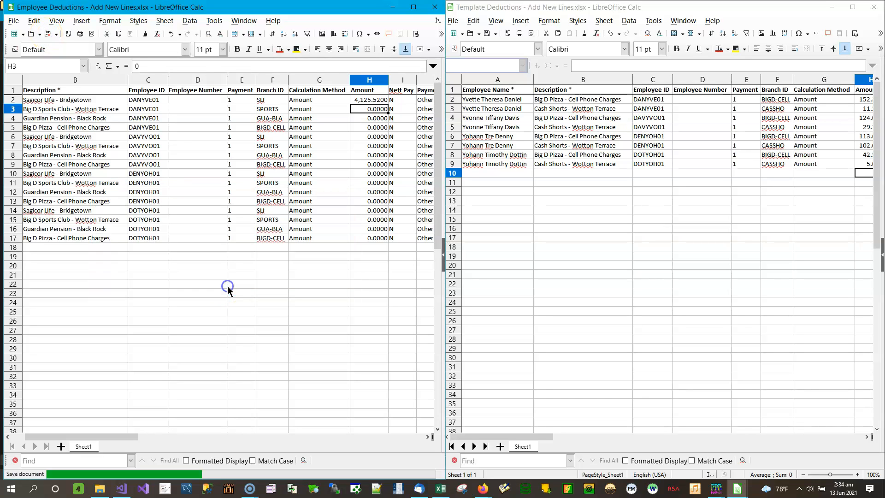
pyautogui.click(436, 7)
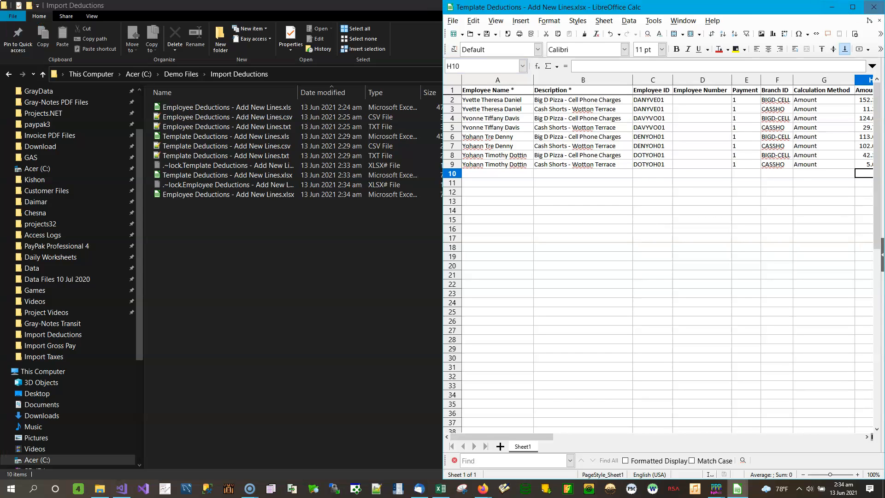
pyautogui.click(873, 7)
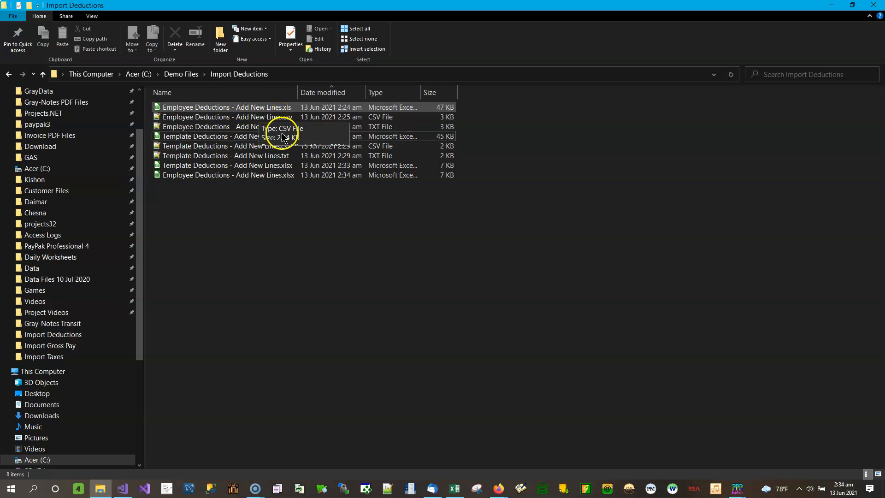
# - Open the Employee Deductions and Template Deductions CSV files in Notepad++ and arrange them side by side
pyautogui.doubleClick(270, 118)
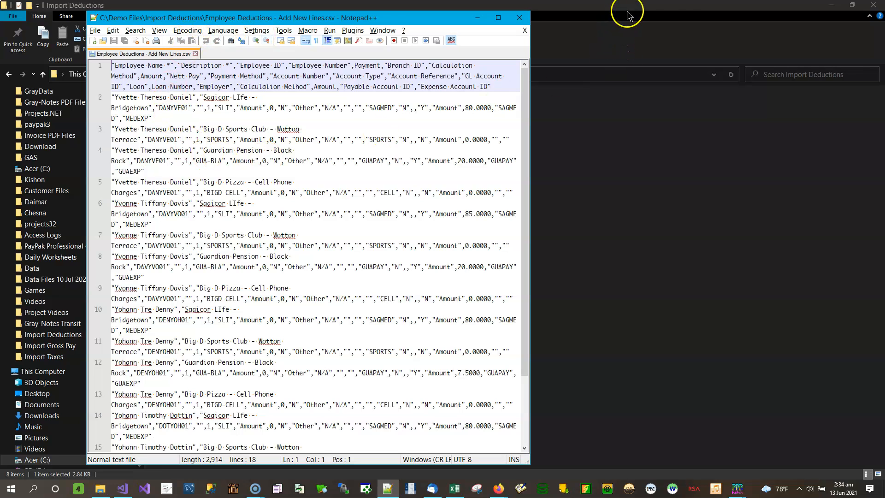
pyautogui.click(662, 13)
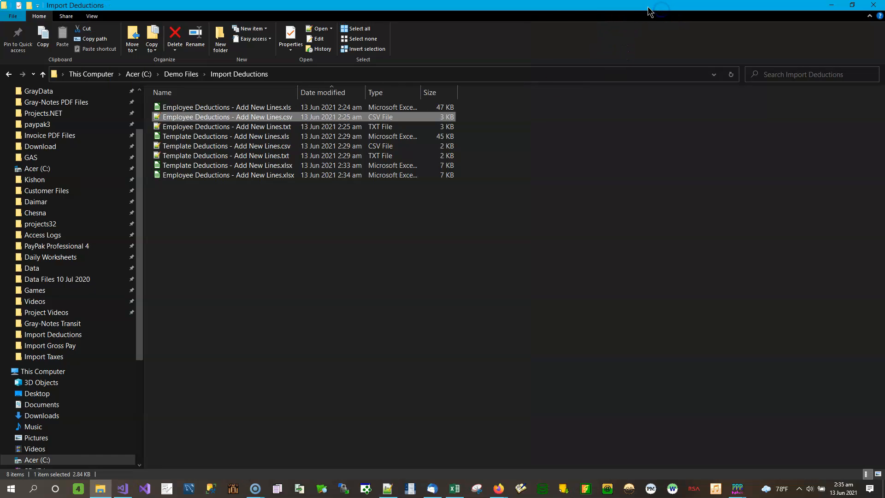
pyautogui.moveTo(566, 6); pyautogui.dragTo(0, 143)
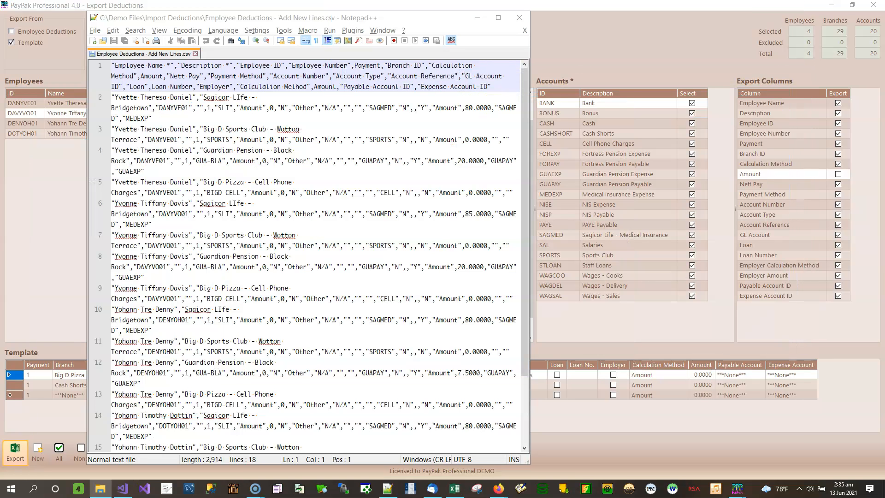
pyautogui.moveTo(339, 22); pyautogui.dragTo(0, 28)
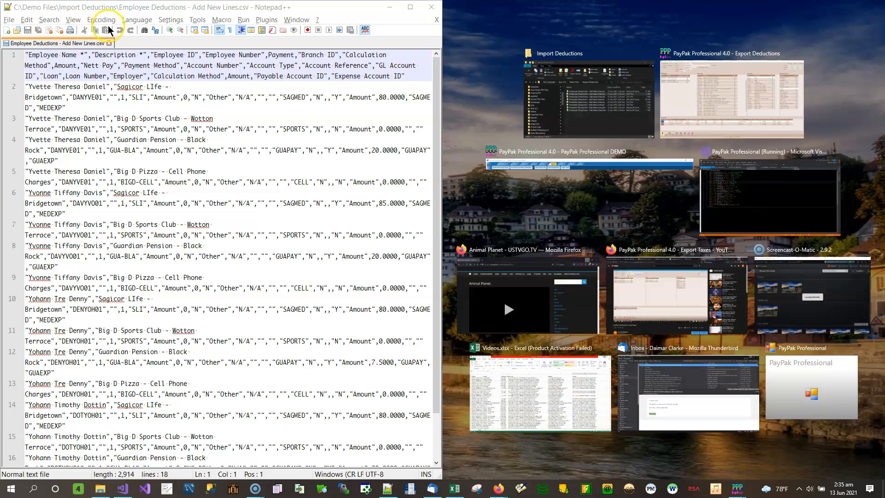
pyautogui.click(194, 131)
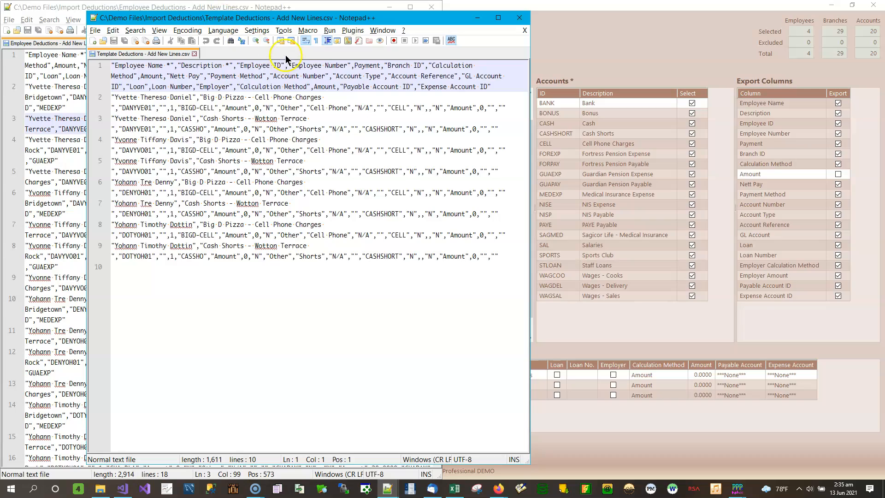
pyautogui.moveTo(264, 18); pyautogui.dragTo(883, 42)
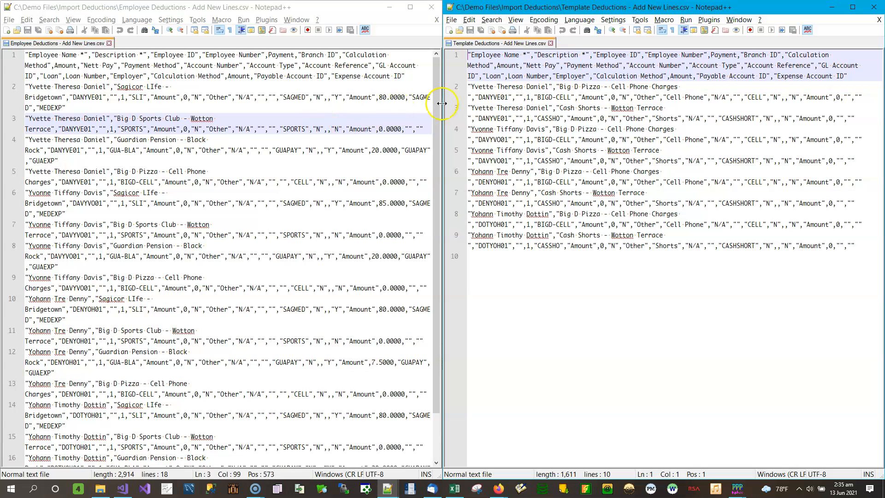
# - Compare the comma-separated lines of the two CSV files, including the template file at full window width
pyautogui.moveTo(435, 78); pyautogui.dragTo(435, 237)
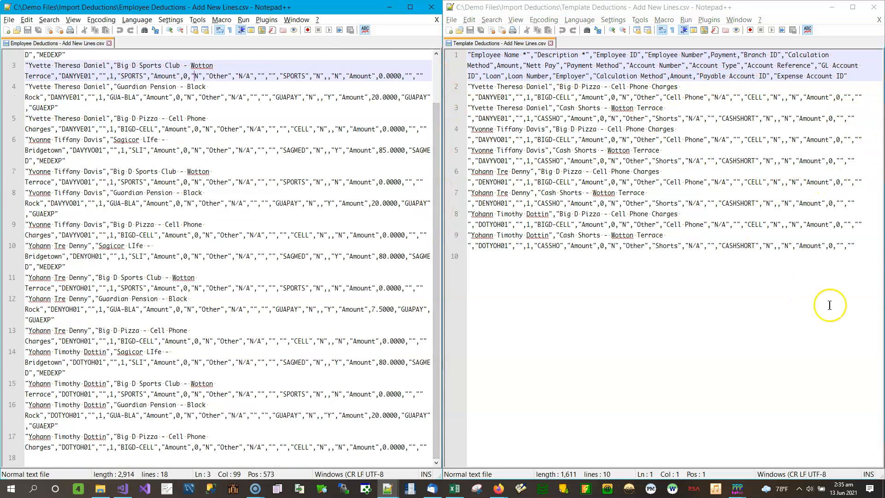
pyautogui.moveTo(863, 249); pyautogui.dragTo(446, 66)
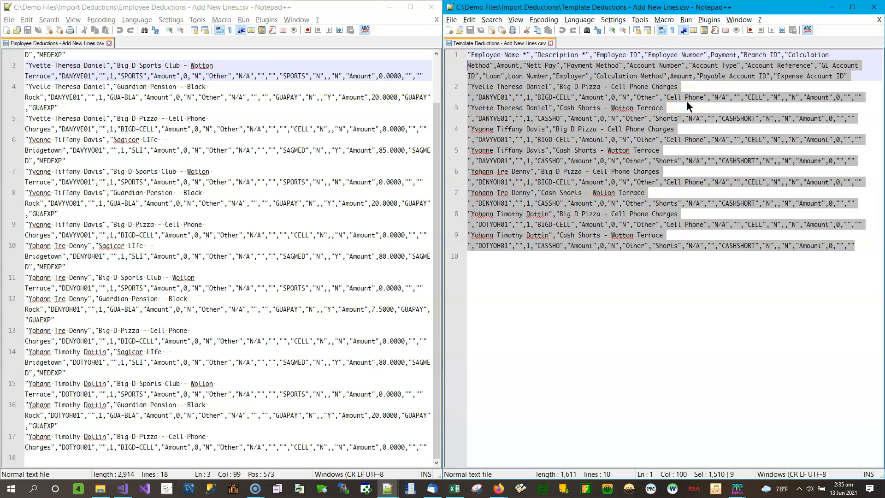
pyautogui.click(363, 117)
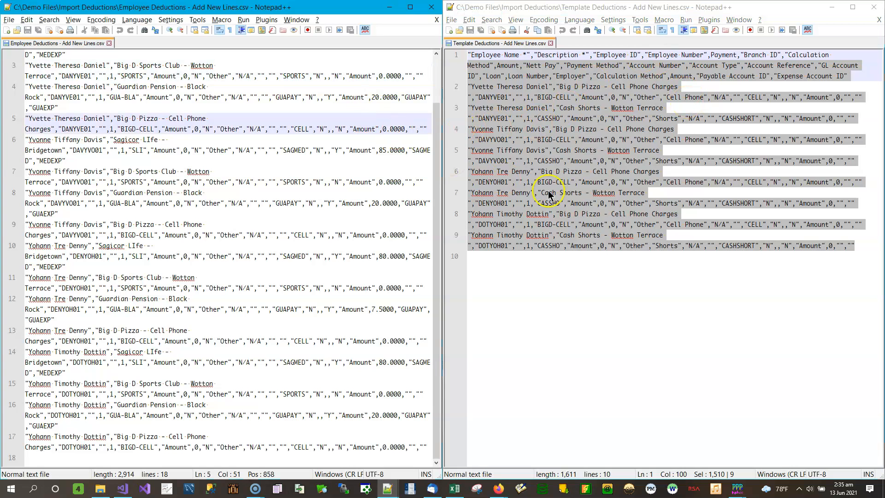
pyautogui.click(674, 294)
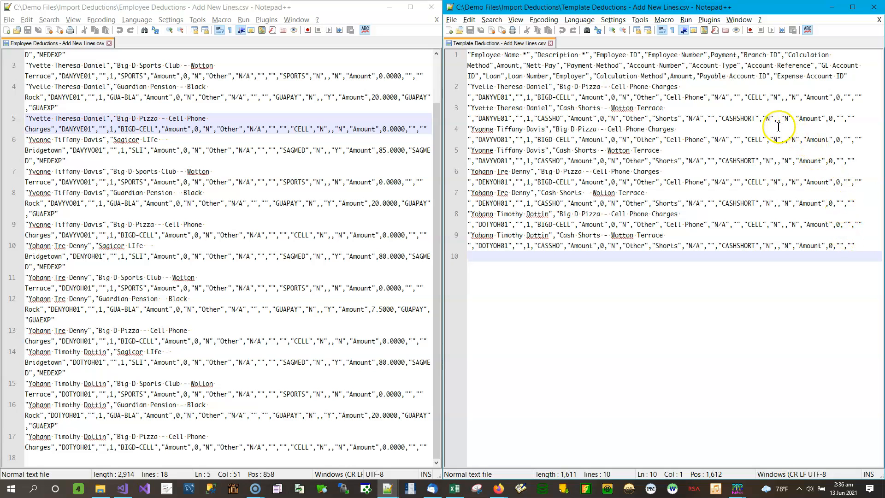
pyautogui.click(853, 7)
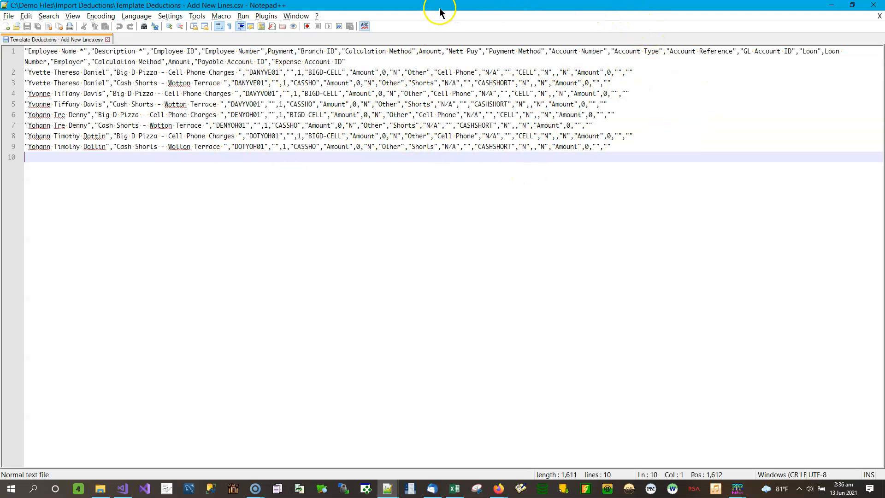
pyautogui.moveTo(484, 9); pyautogui.dragTo(882, 41)
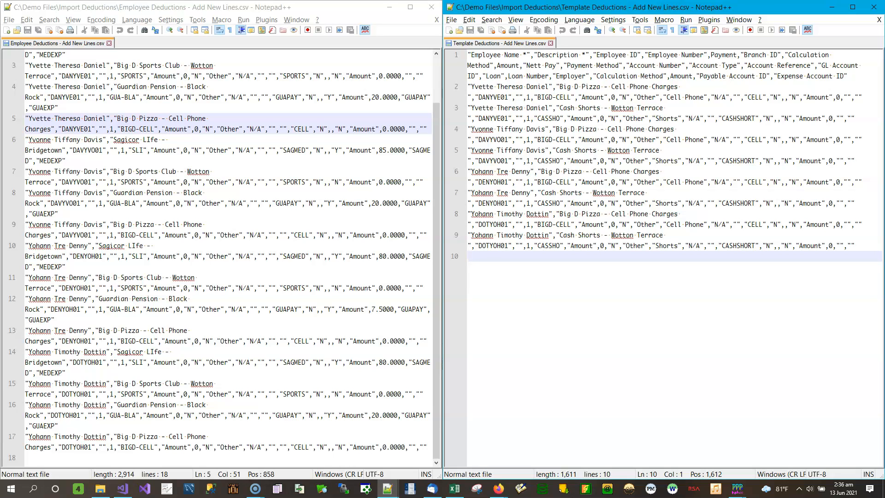
# - Open the Employee Deductions and Template Deductions TXT files in Notepad++ and arrange the template below the employee lines
pyautogui.hotkey('alt', 'Tab')
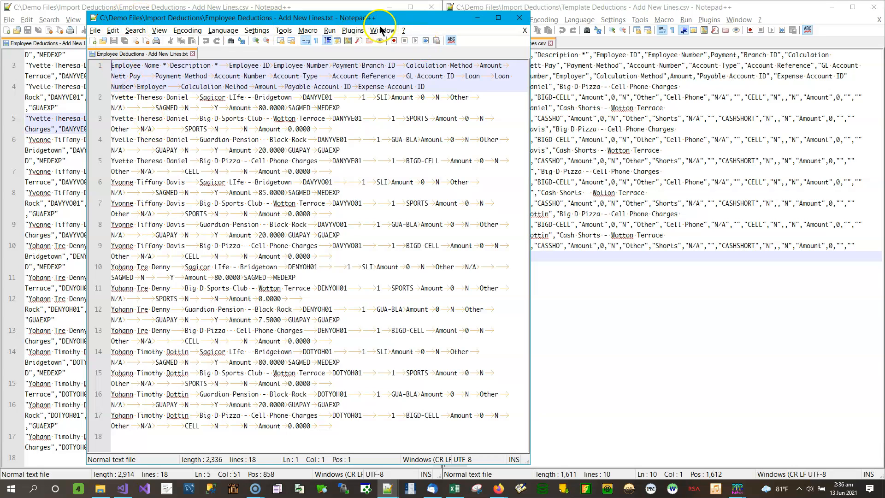
pyautogui.moveTo(379, 18); pyautogui.dragTo(574, 18)
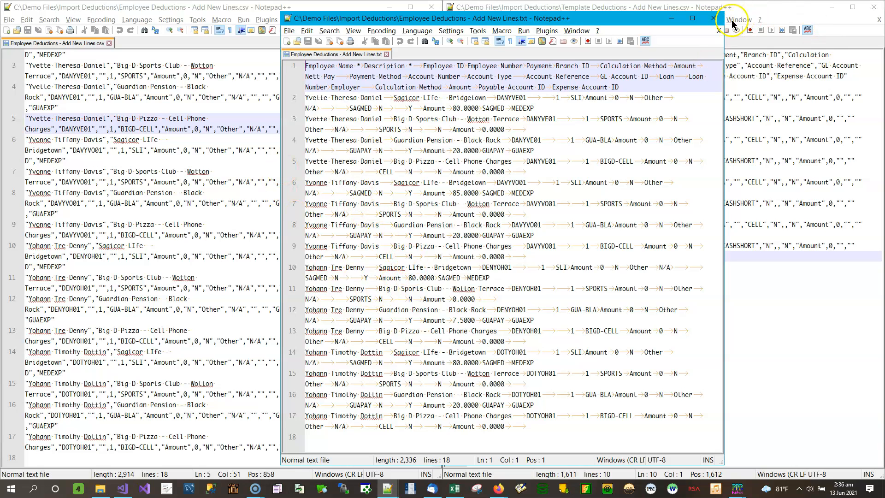
pyautogui.click(691, 18)
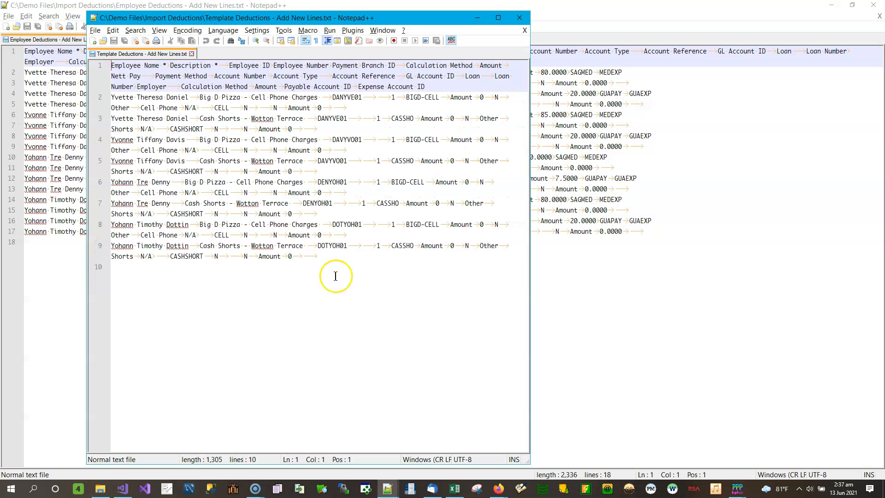
pyautogui.moveTo(529, 466); pyautogui.dragTo(847, 192)
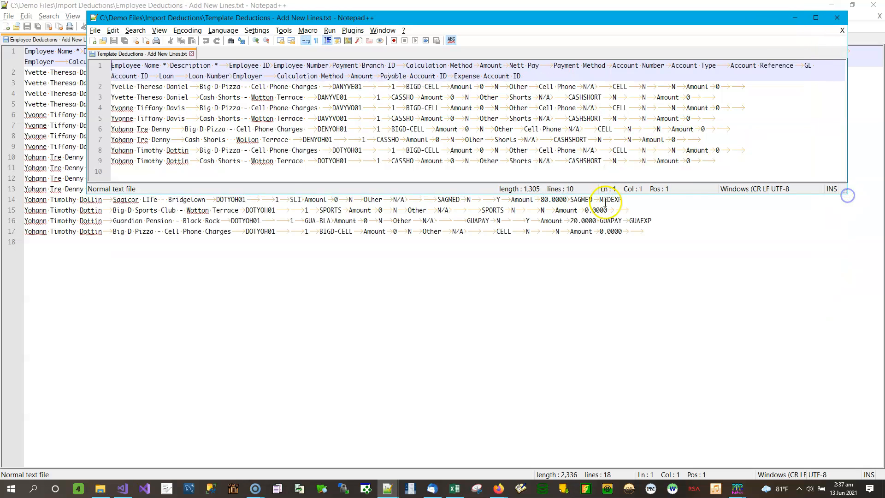
pyautogui.moveTo(702, 195); pyautogui.dragTo(713, 205)
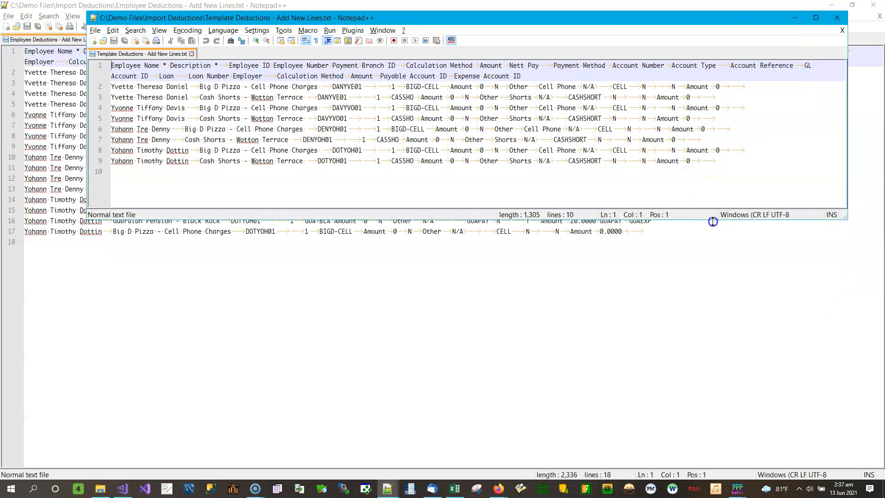
pyautogui.moveTo(583, 20); pyautogui.dragTo(553, 256)
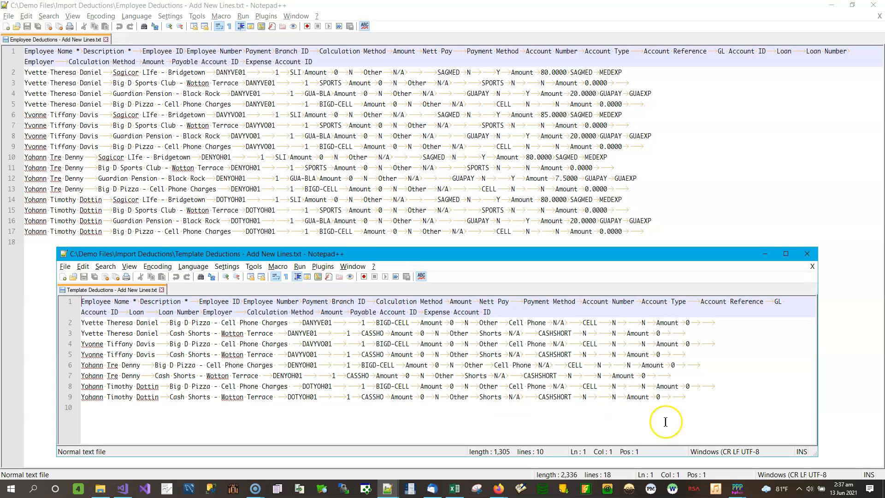
# - Highlight line 9 of the template TXT file to inspect its tab-separated fields, and close both TXT files
pyautogui.click(692, 396)
pyautogui.moveTo(693, 396); pyautogui.dragTo(49, 394)
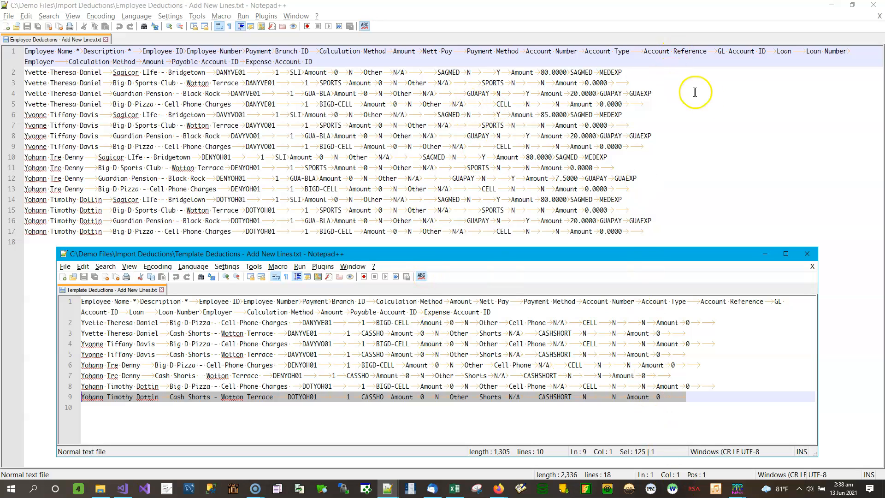
pyautogui.click(807, 253)
pyautogui.click(875, 9)
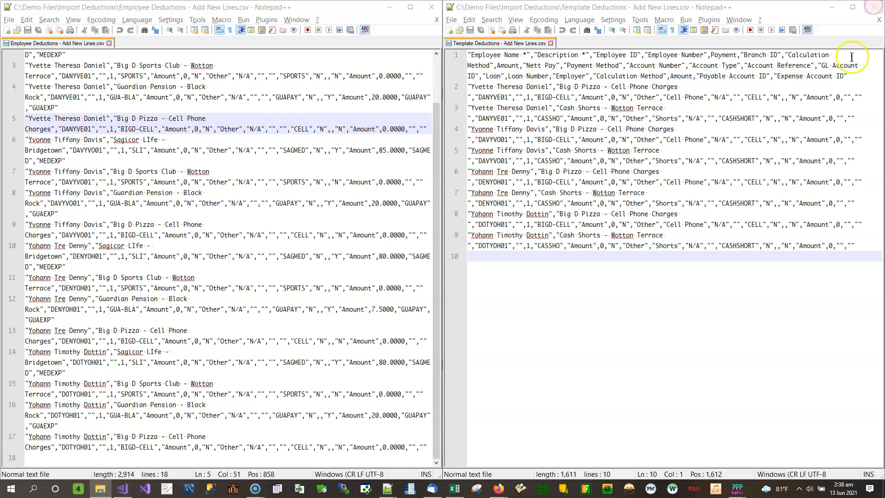
# - Close both CSV files in Notepad++ and set the PayPak deductions export's line processing to Fill Existing Lines
pyautogui.click(874, 8)
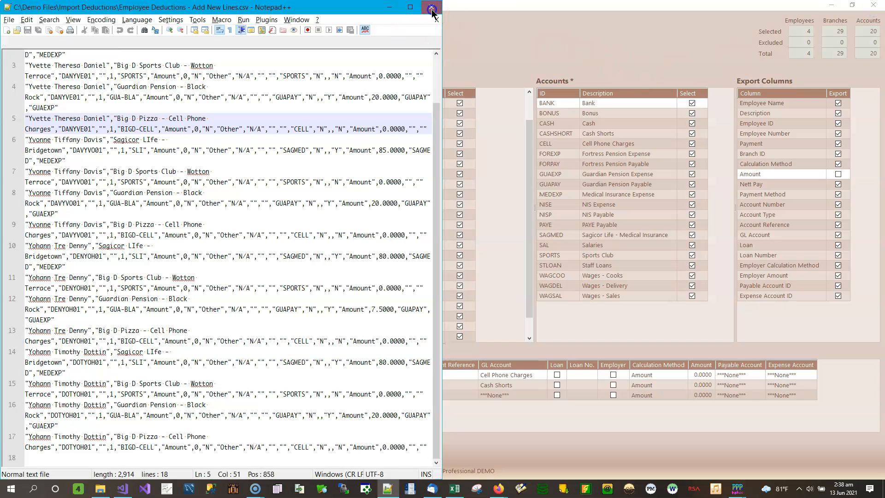
pyautogui.click(432, 8)
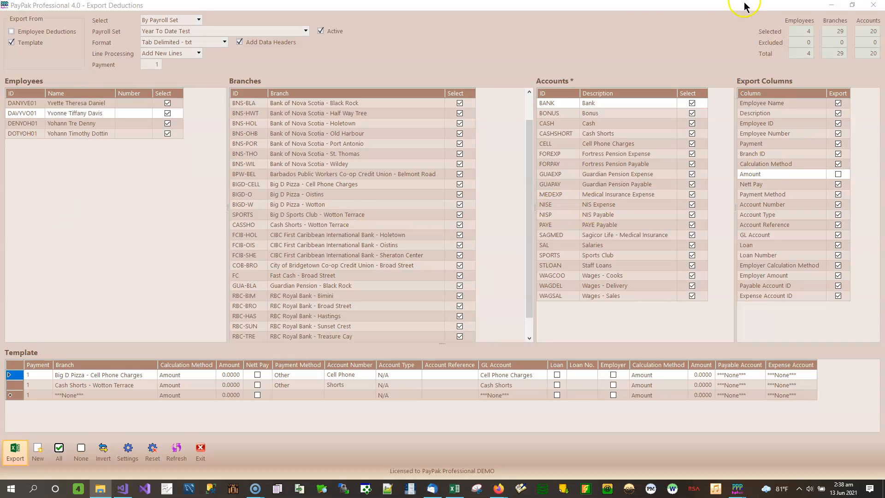
pyautogui.click(198, 54)
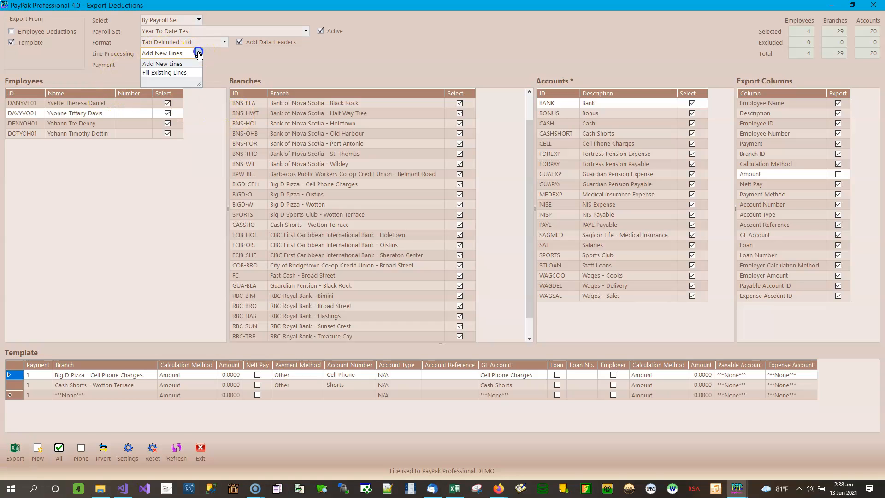
pyautogui.click(186, 73)
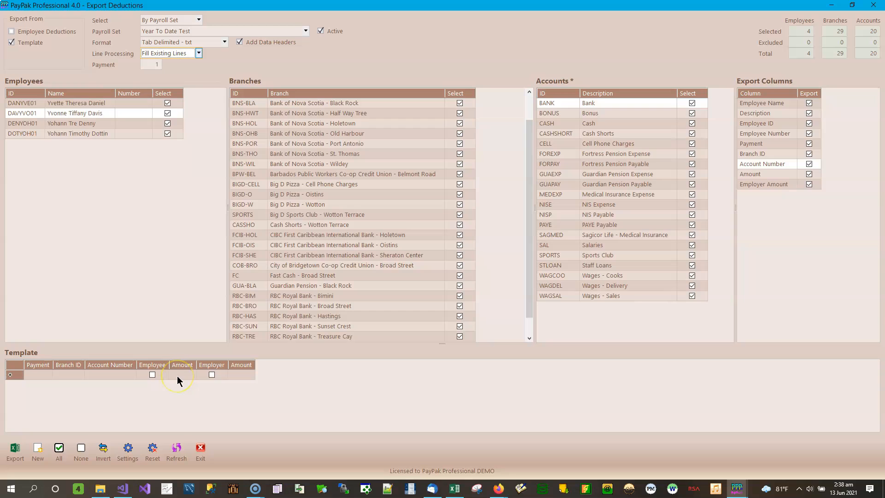
# - Set the export source to Employee Deductions only, with Template excluded
pyautogui.click(48, 32)
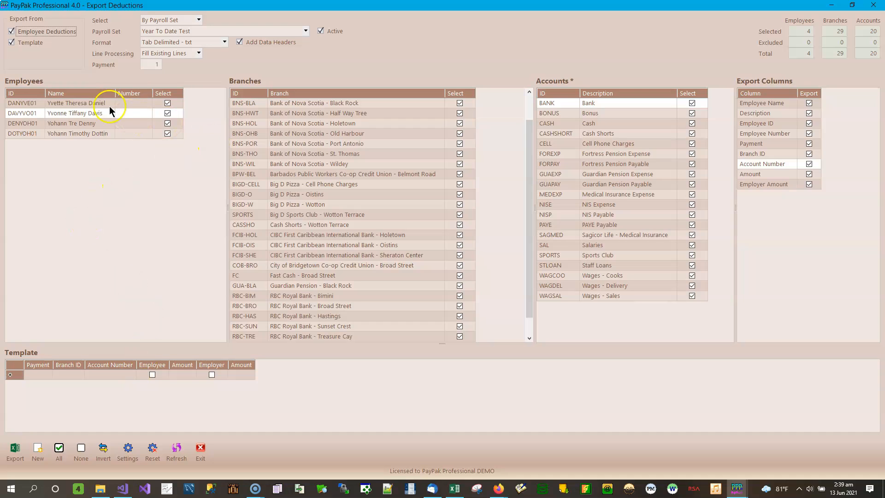
pyautogui.click(11, 42)
pyautogui.click(42, 33)
pyautogui.click(39, 31)
pyautogui.click(33, 43)
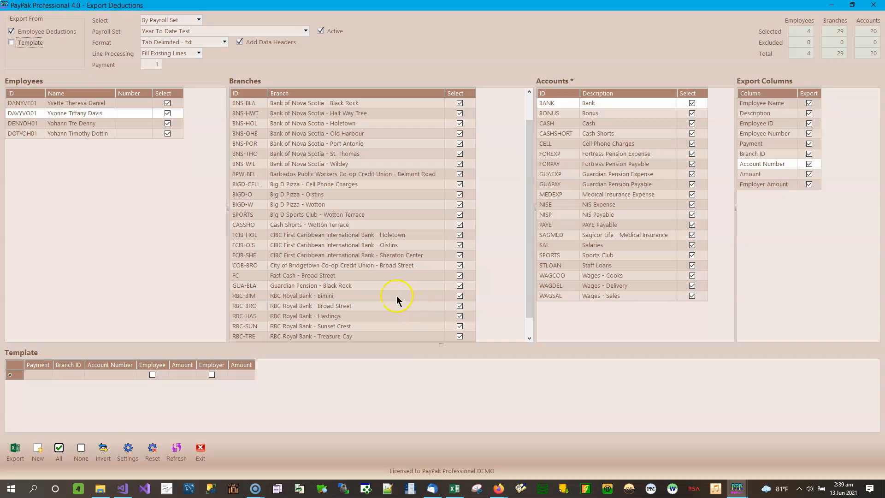
# - Deselect all branches and select only BIGD-CELL, Big D Pizza - Cell Phone Charges
pyautogui.click(342, 185)
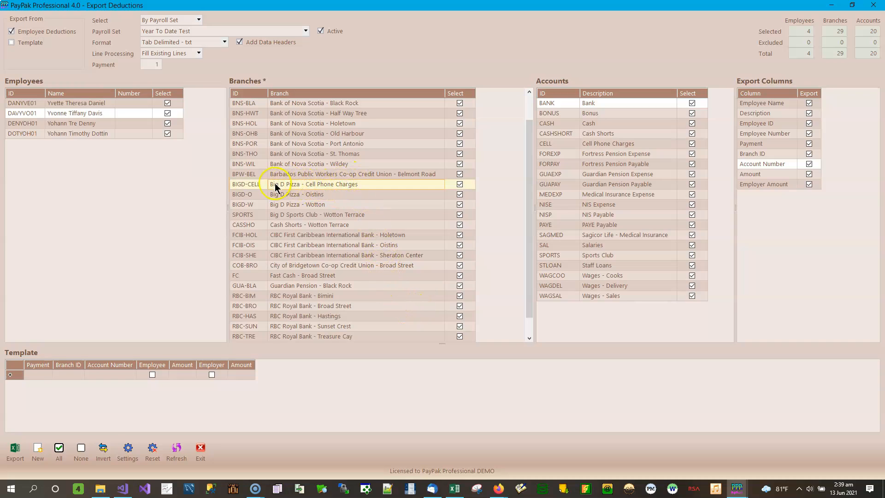
pyautogui.click(82, 453)
pyautogui.click(460, 184)
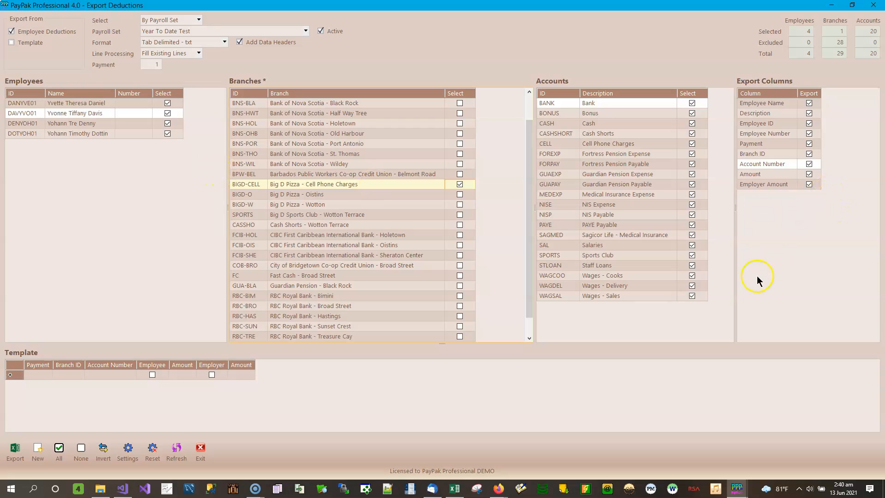
# - Limit the exported accounts to CELL, Cell Phone Charges, and keep the Payment column in the export
pyautogui.click(632, 114)
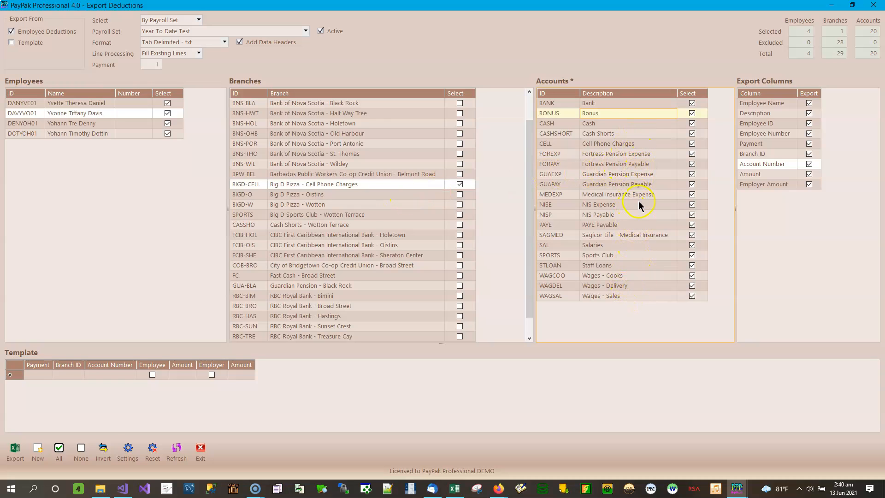
pyautogui.click(693, 145)
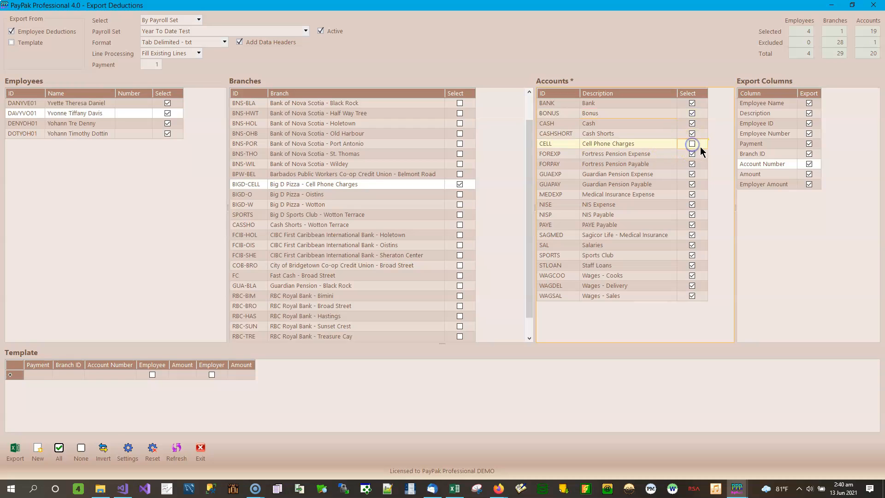
pyautogui.click(103, 450)
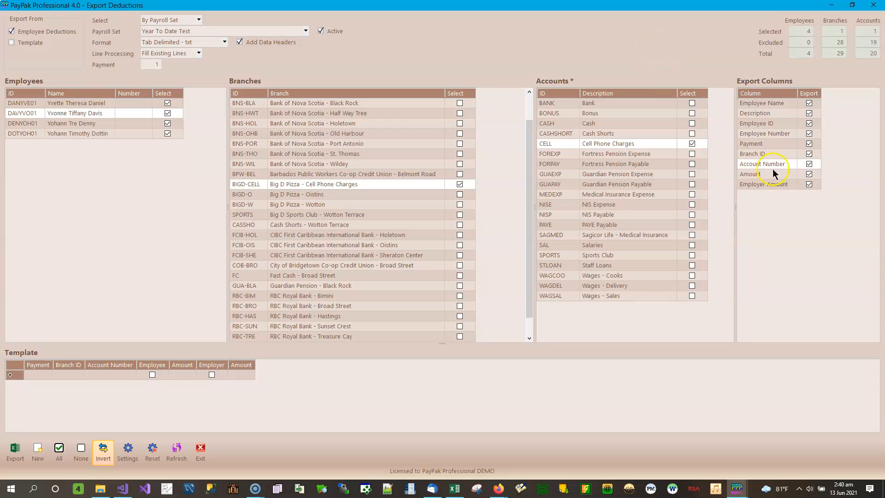
pyautogui.click(809, 144)
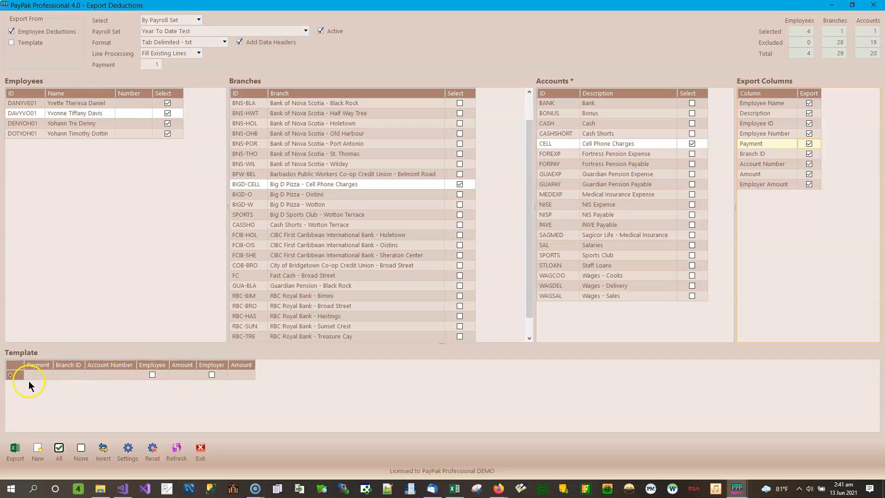
# - Add a template line for the branch Big D Pizza - Cell Phone Charges with the account number Cell Phone Charges
pyautogui.click(48, 375)
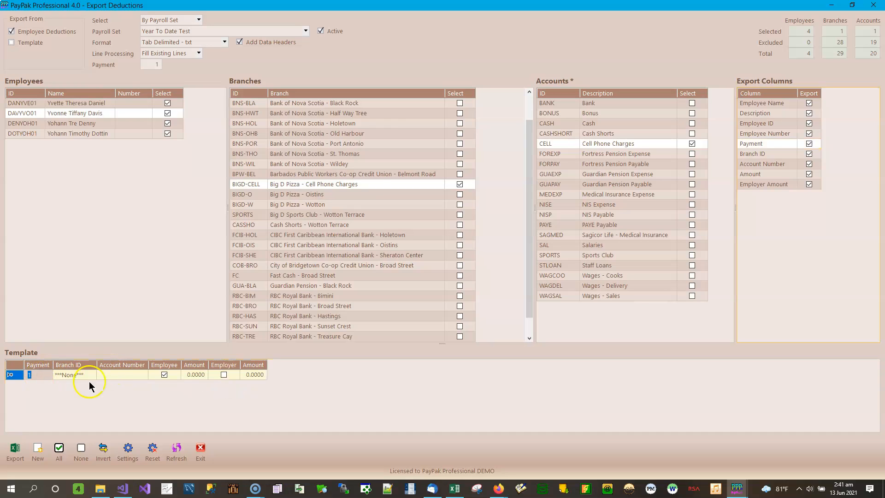
pyautogui.click(93, 374)
pyautogui.click(92, 375)
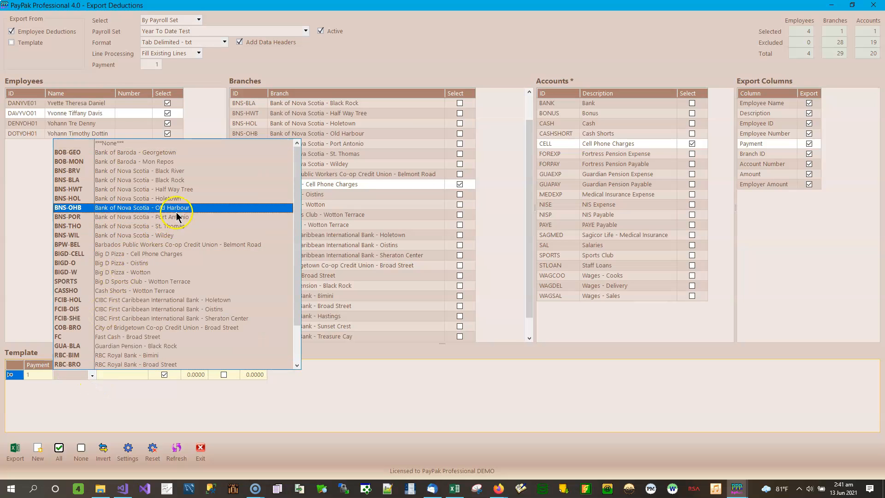
pyautogui.click(171, 253)
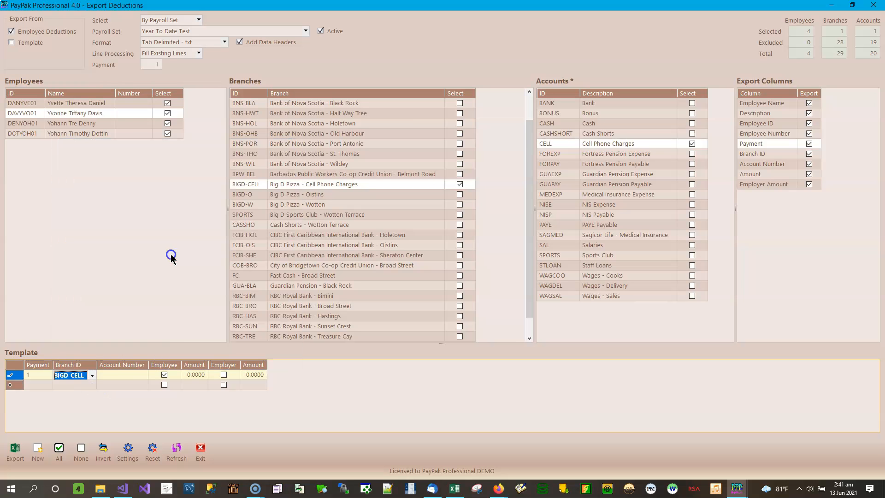
pyautogui.click(140, 374)
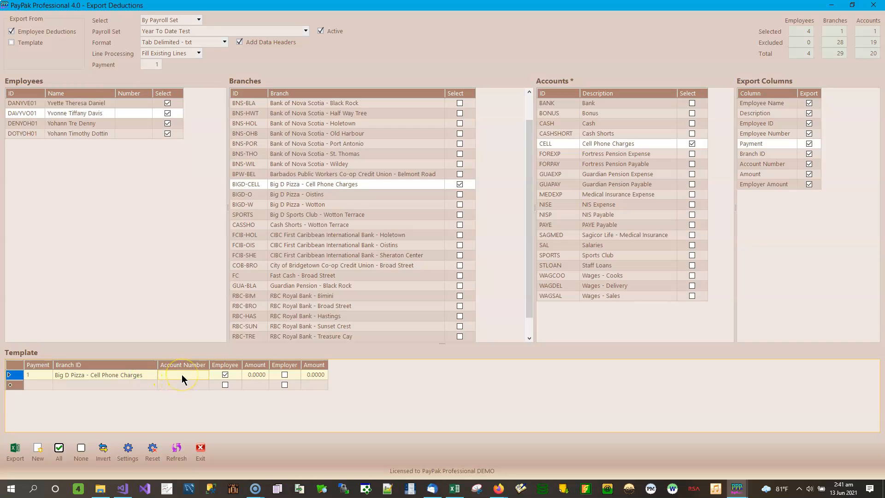
pyautogui.write('Cell Pho')
pyautogui.write('ne C')
pyautogui.write('harges')
pyautogui.click(178, 385)
pyautogui.click(176, 374)
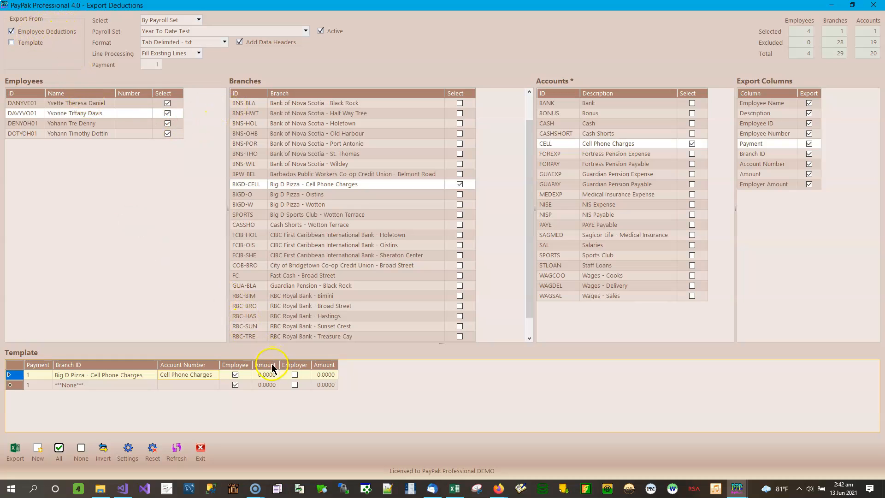
pyautogui.click(270, 375)
# - Keep Employee Deductions as the only export source and set the export format to Excel 2007 - xlsx
pyautogui.click(12, 43)
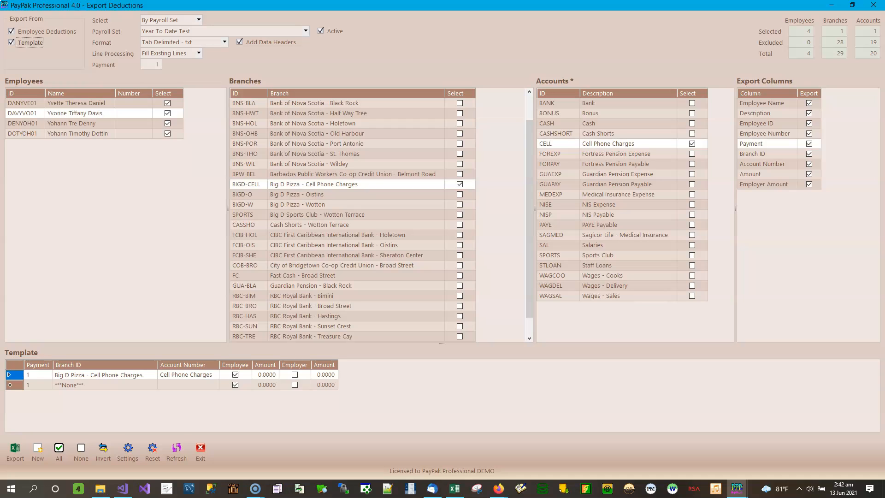
pyautogui.click(28, 44)
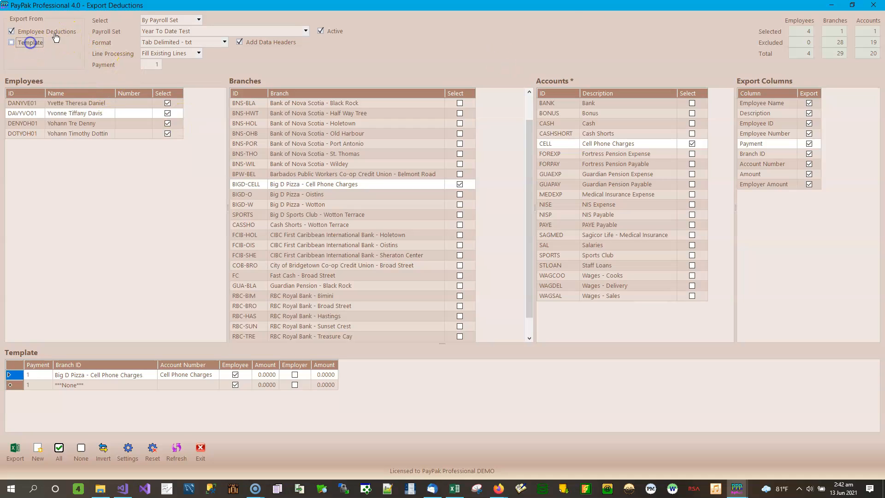
pyautogui.click(224, 43)
pyautogui.click(188, 52)
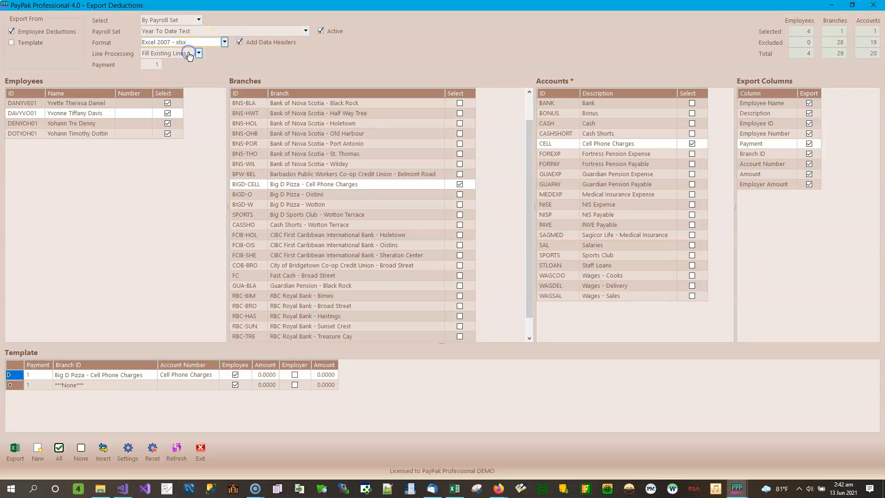
# - Export the employee deductions to the Import Deductions folder as Employee Deductions - Fill Existing Lines.xlsx
pyautogui.click(15, 451)
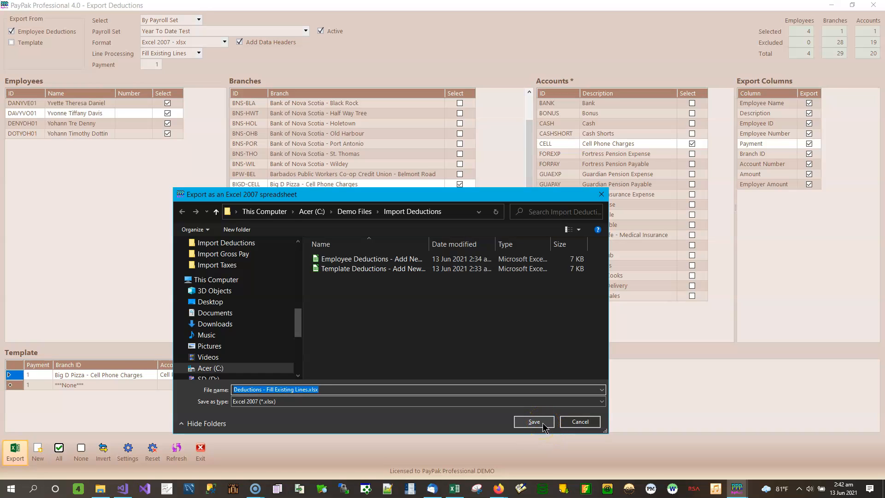
pyautogui.press('Home')
pyautogui.write('Employee')
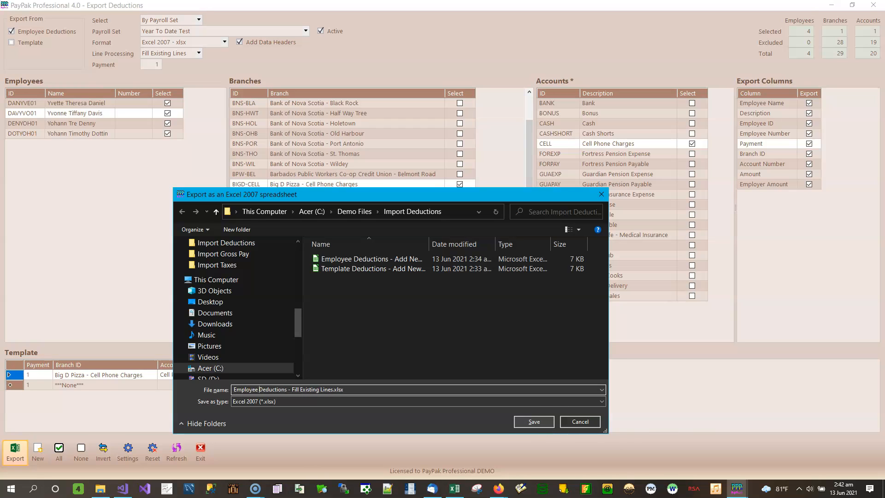
pyautogui.click(534, 422)
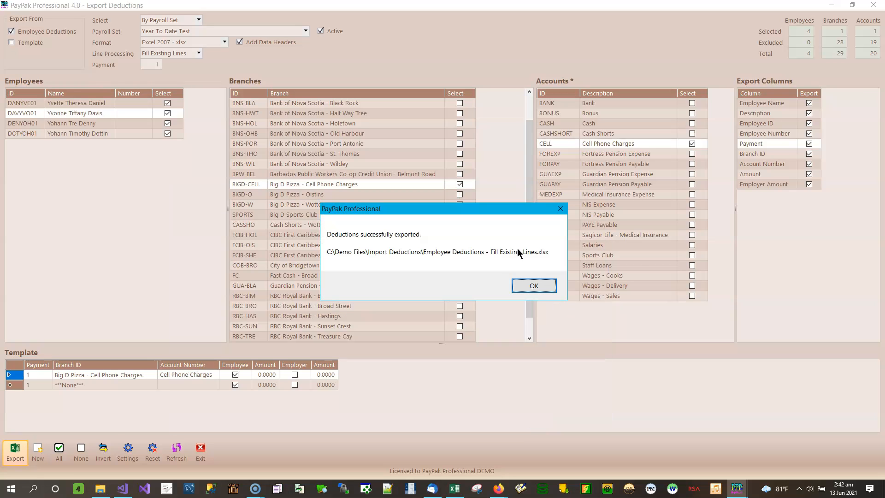
pyautogui.click(530, 285)
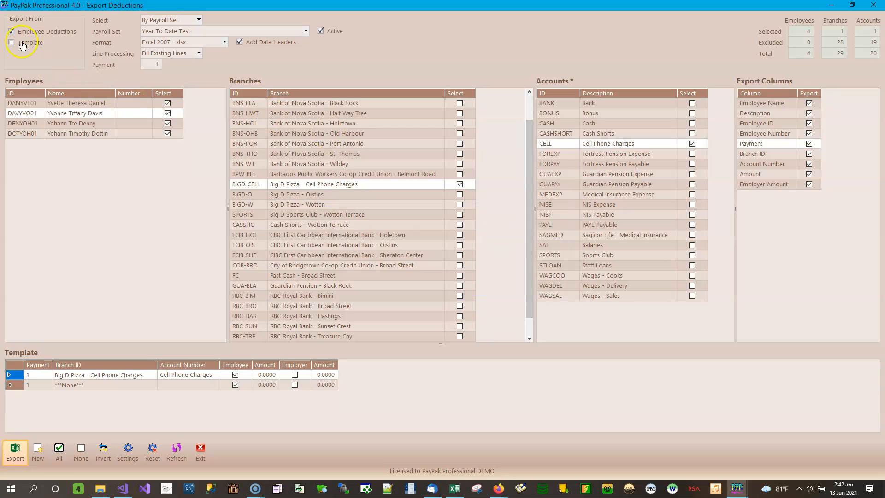
# - Switch the export source to Template and export it as Template Deductions - Fill Existing Lines.xlsx
pyautogui.click(12, 32)
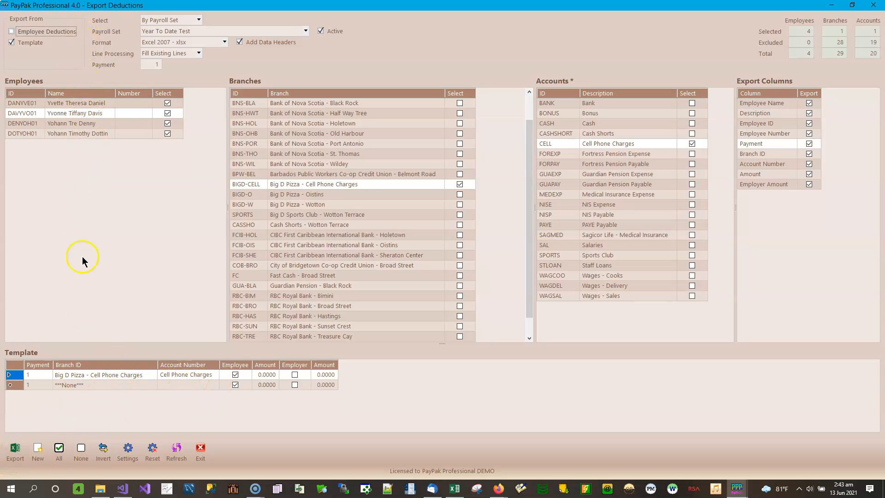
pyautogui.click(20, 456)
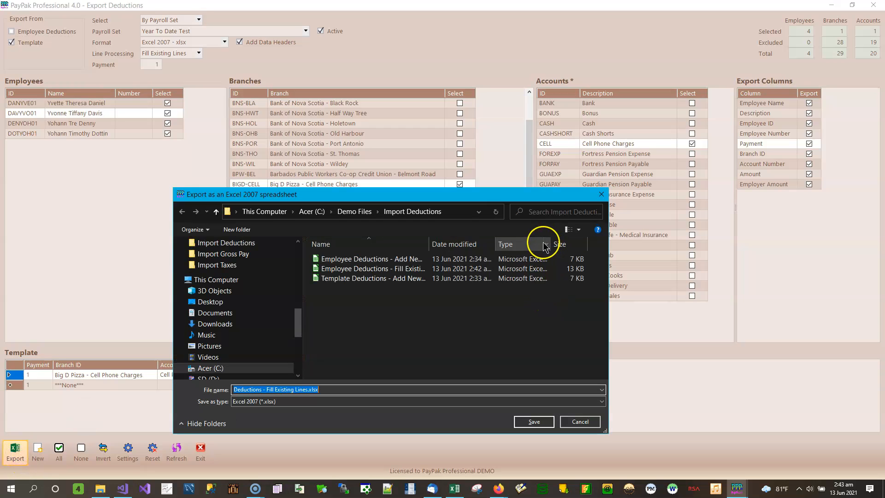
pyautogui.press('Home')
pyautogui.write('Template')
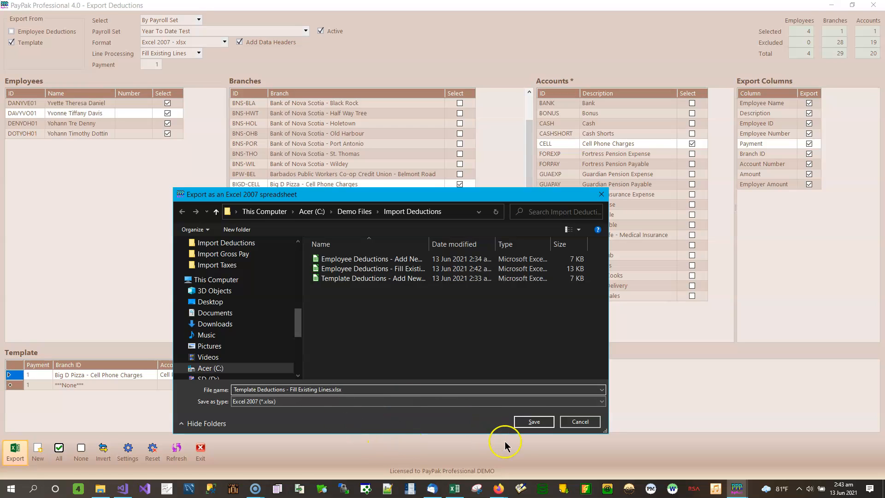
pyautogui.click(534, 422)
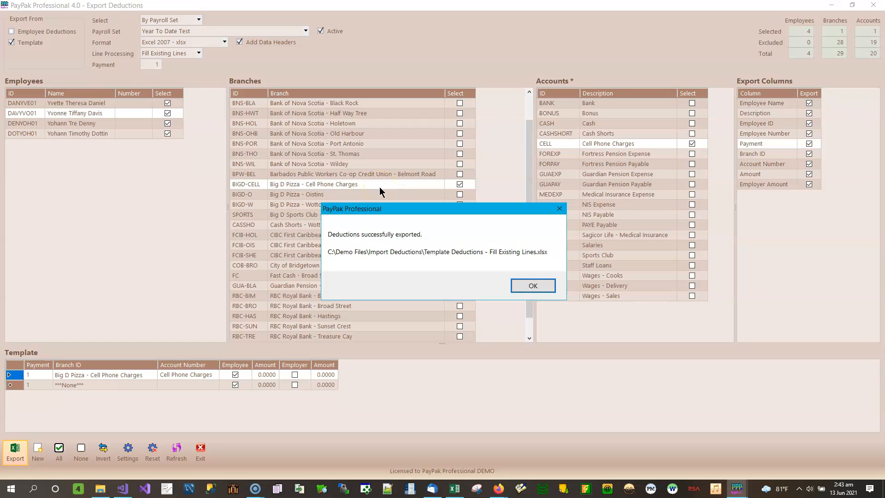
pyautogui.click(542, 286)
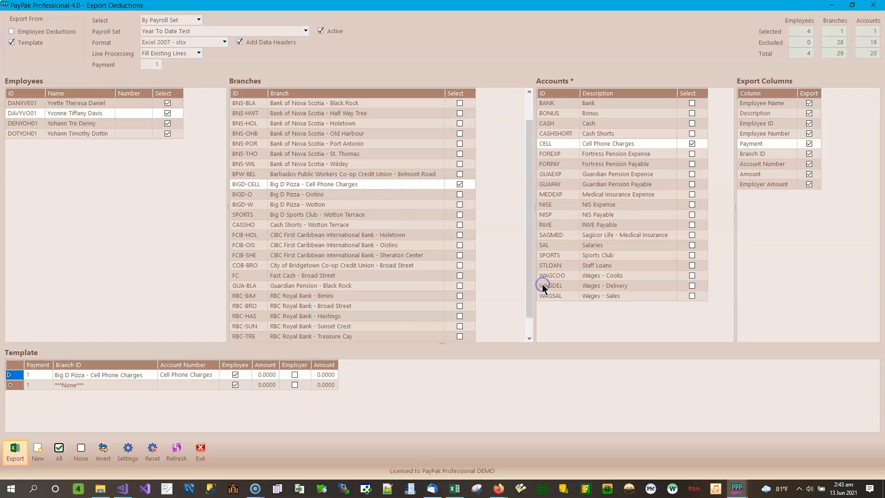
# - Widen the Import Deductions folder window and its Name column, and open both the Employee and Template Deductions - Fill Existing Lines.xlsx files
pyautogui.moveTo(0, 92); pyautogui.dragTo(417, 92)
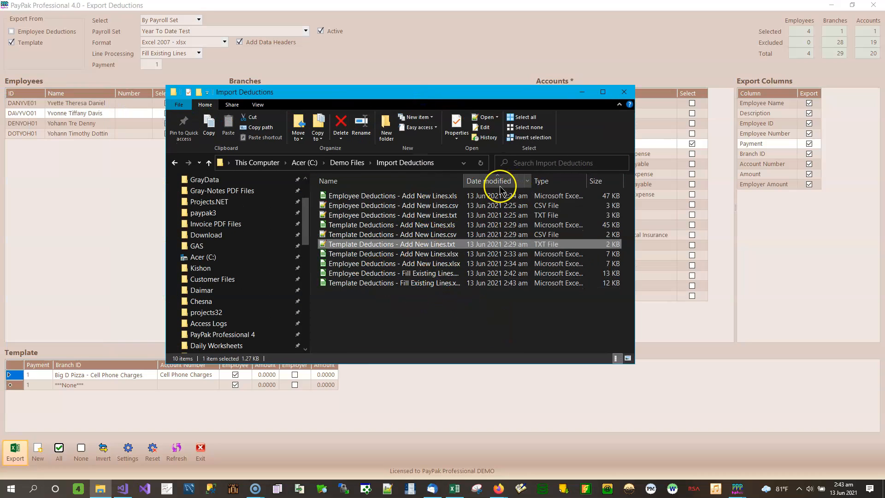
pyautogui.moveTo(638, 140); pyautogui.dragTo(720, 127)
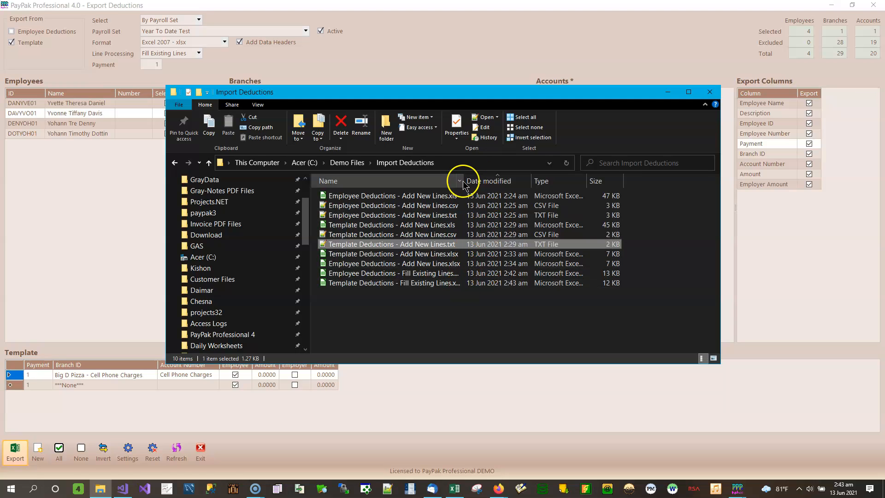
pyautogui.moveTo(464, 185); pyautogui.dragTo(518, 184)
pyautogui.click(457, 275)
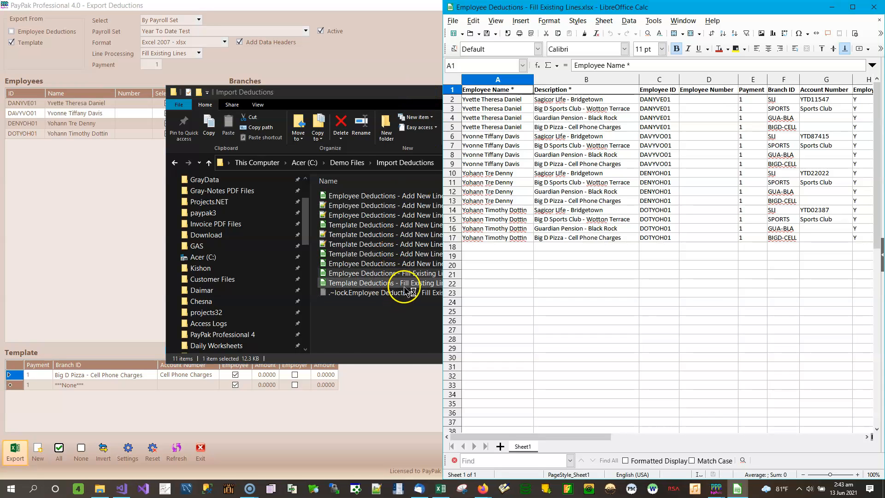
pyautogui.click(406, 283)
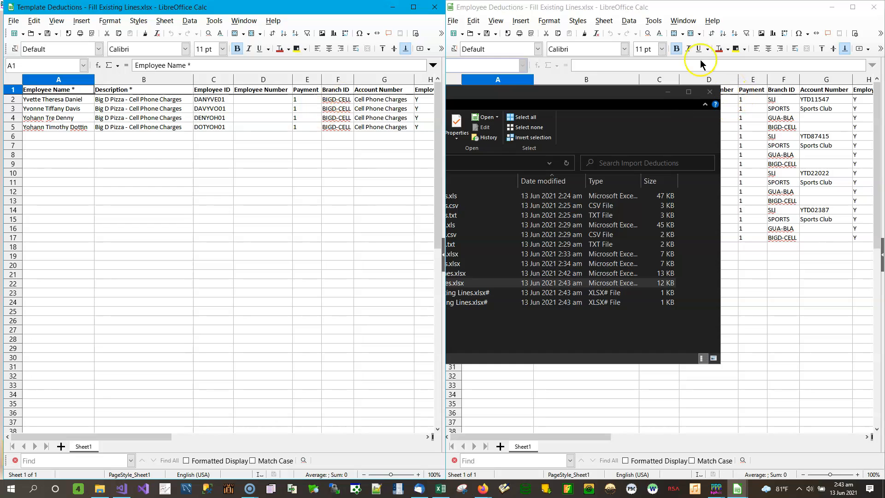
# - Move the folder window away and arrange the two Fill Existing Lines spreadsheets side by side, employee file first and template file second
pyautogui.moveTo(607, 93); pyautogui.dragTo(0, 105)
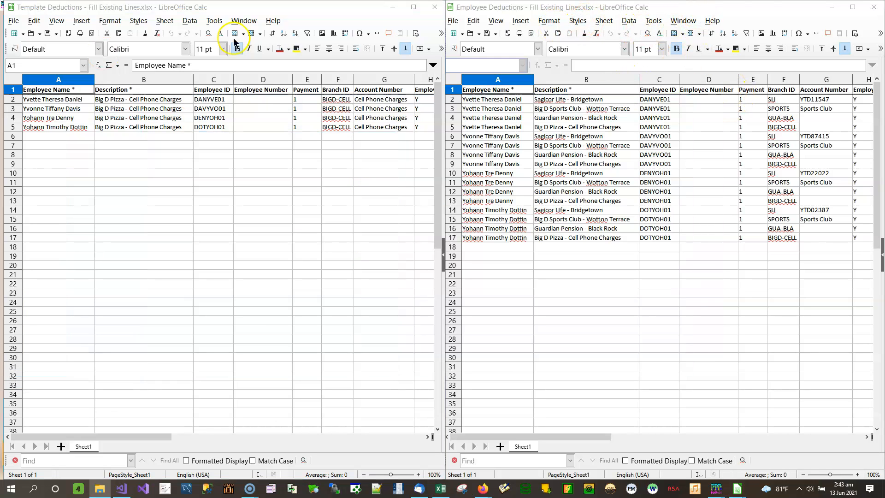
pyautogui.moveTo(719, 9); pyautogui.dragTo(178, 90)
pyautogui.moveTo(293, 8); pyautogui.dragTo(882, 88)
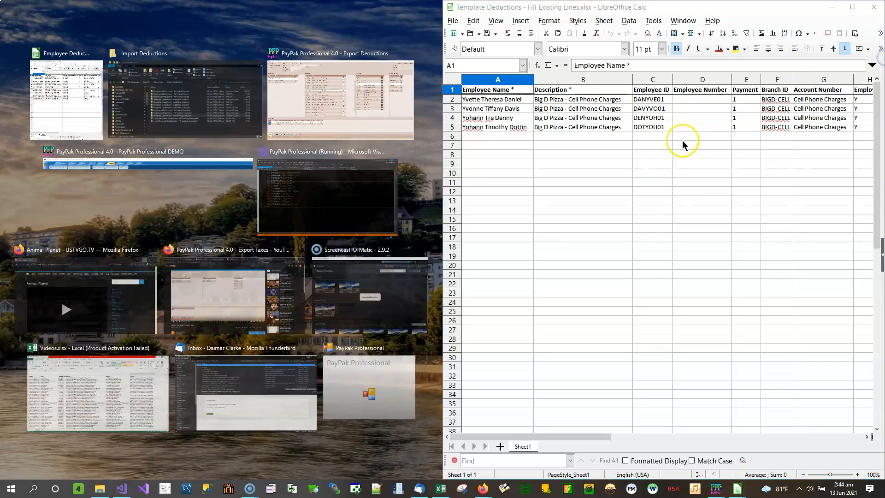
pyautogui.click(86, 99)
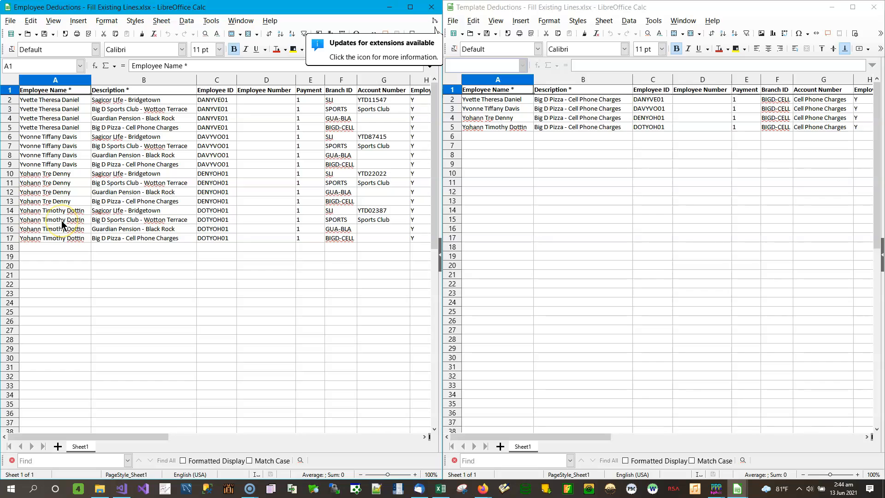
# - Examine the employee file's amount columns and compare the Description entries in both Fill Existing Lines spreadsheets
pyautogui.click(45, 35)
pyautogui.click(424, 436)
pyautogui.click(424, 437)
pyautogui.click(424, 436)
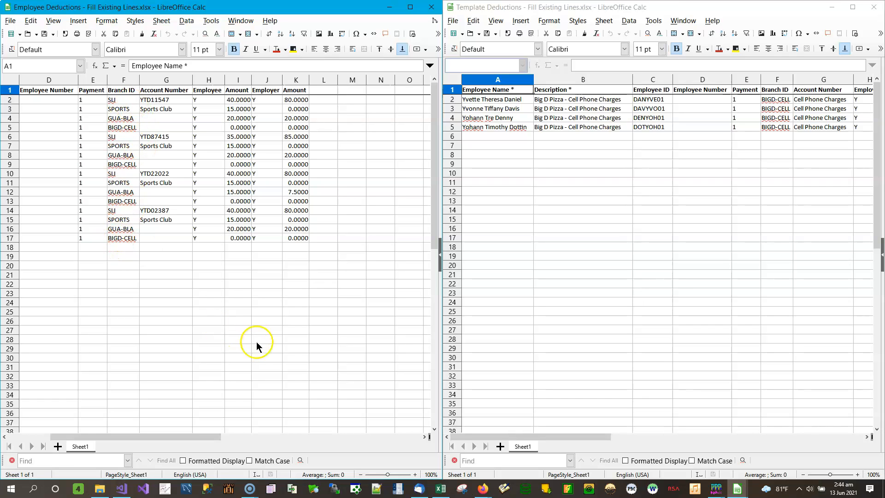
pyautogui.moveTo(177, 440); pyautogui.dragTo(114, 441)
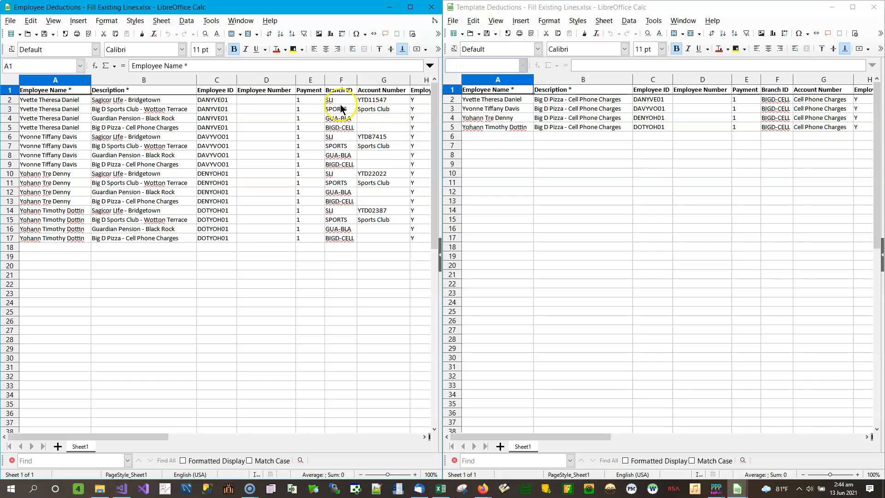
pyautogui.click(139, 101)
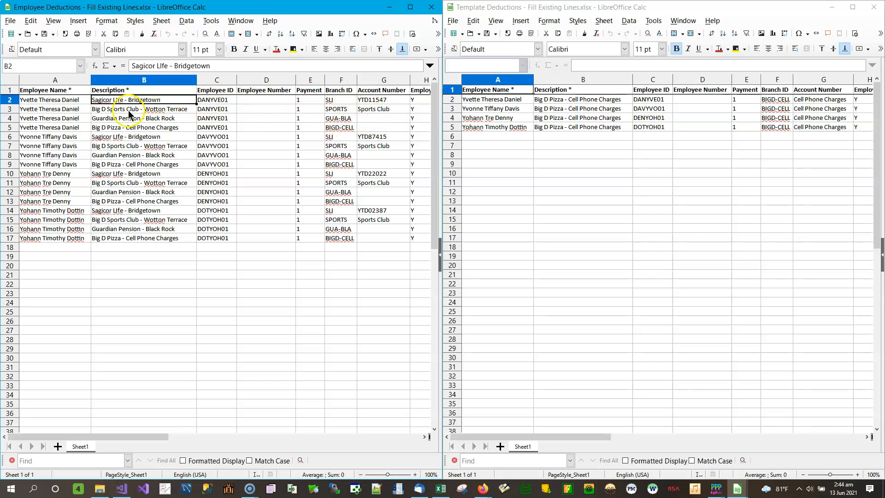
pyautogui.click(140, 110)
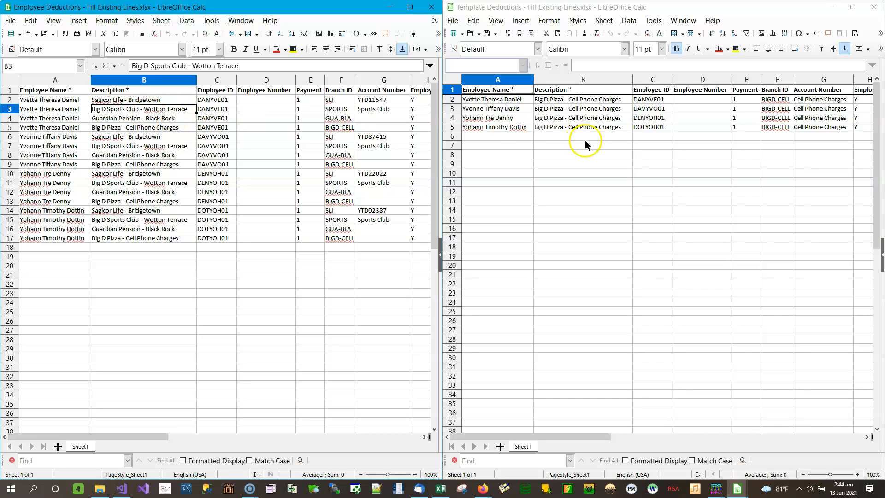
pyautogui.click(609, 101)
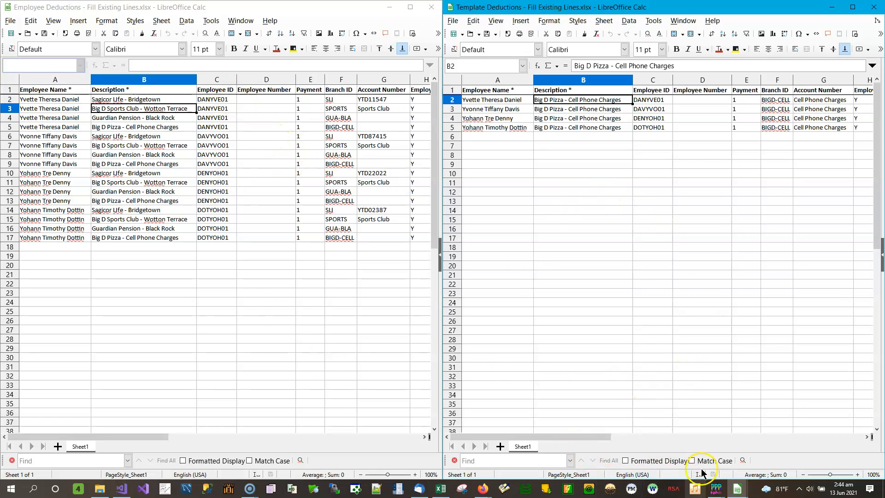
# - Switch to PayPak Professional to check the branch selection in Export Deductions, and return to both spreadsheets in LibreOffice Calc
pyautogui.moveTo(720, 493)
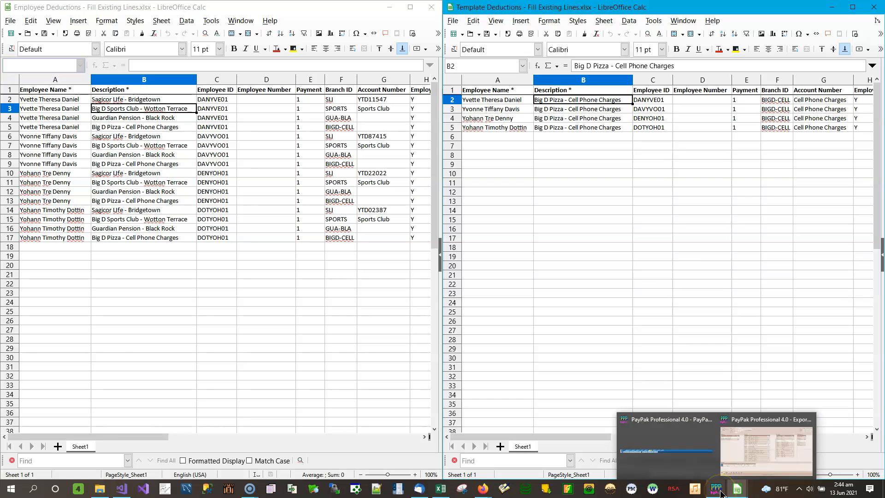
pyautogui.click(756, 438)
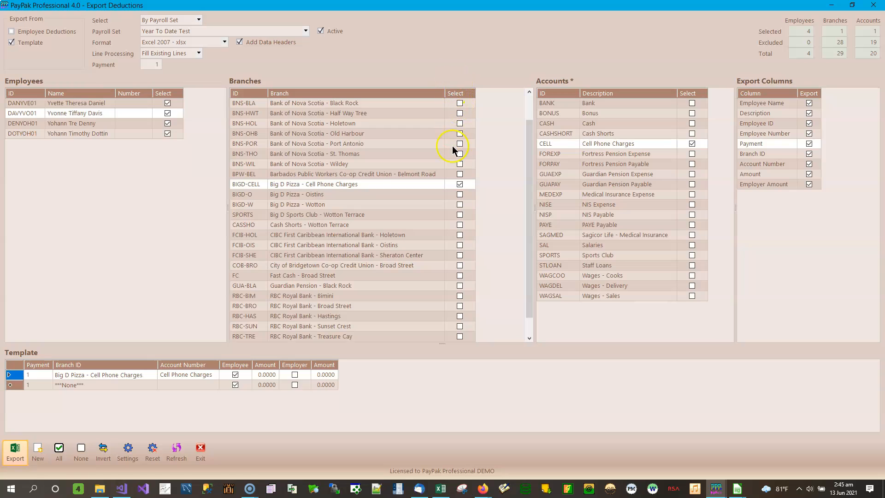
pyautogui.moveTo(530, 214); pyautogui.dragTo(533, 297)
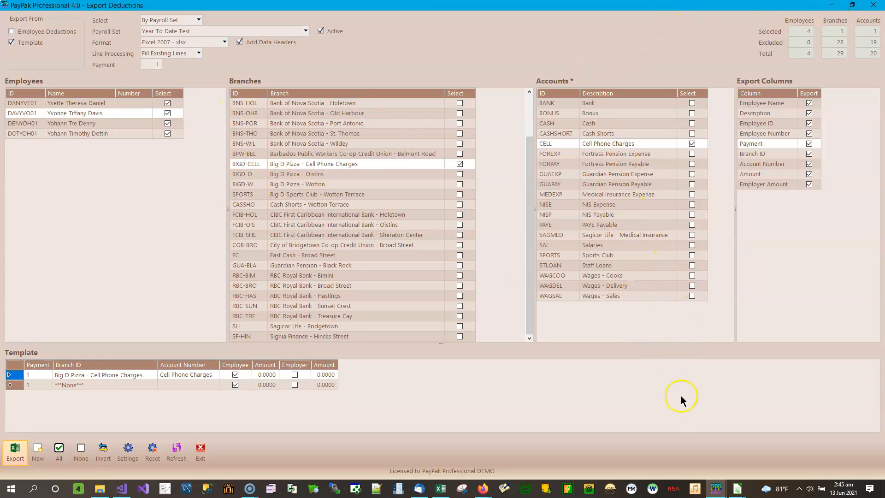
pyautogui.moveTo(738, 490)
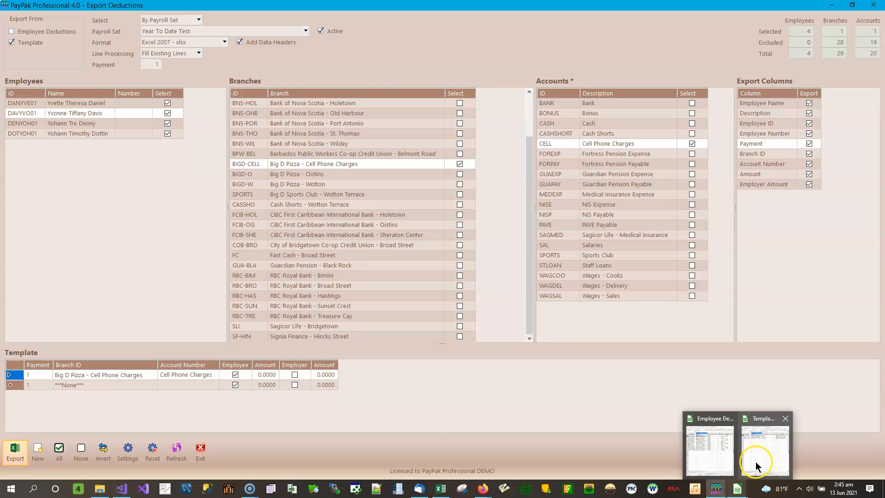
pyautogui.click(714, 465)
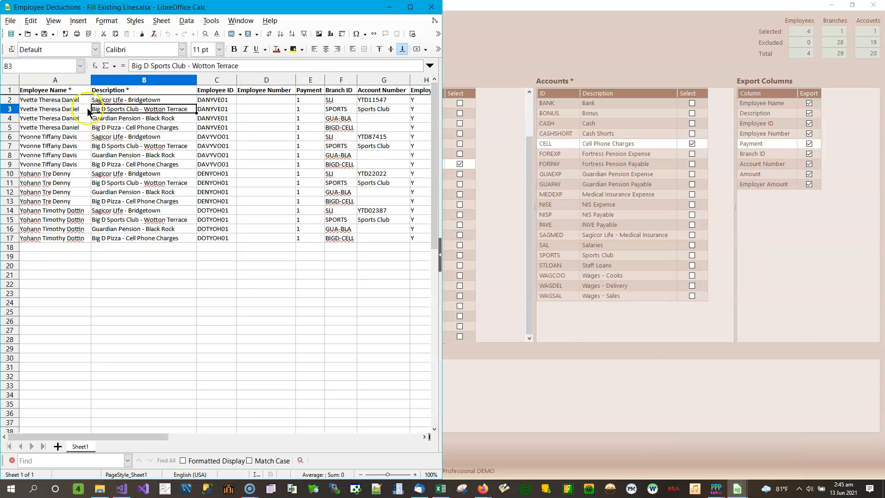
pyautogui.moveTo(737, 490)
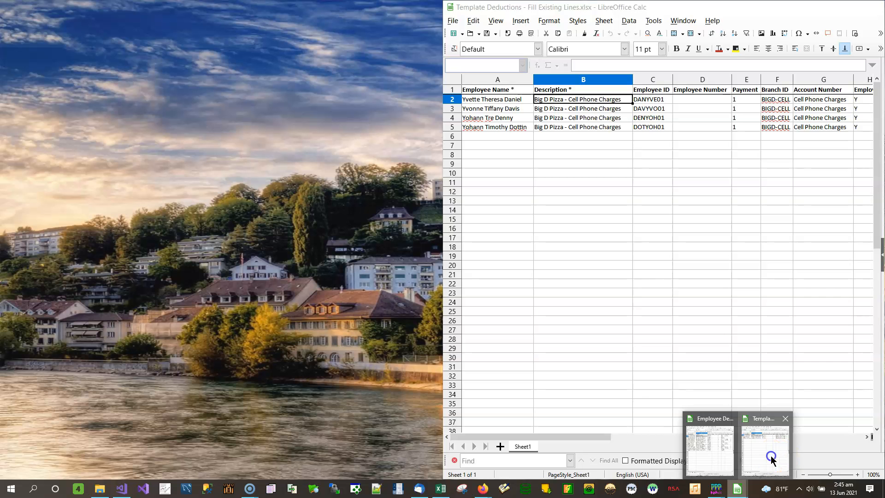
pyautogui.click(770, 455)
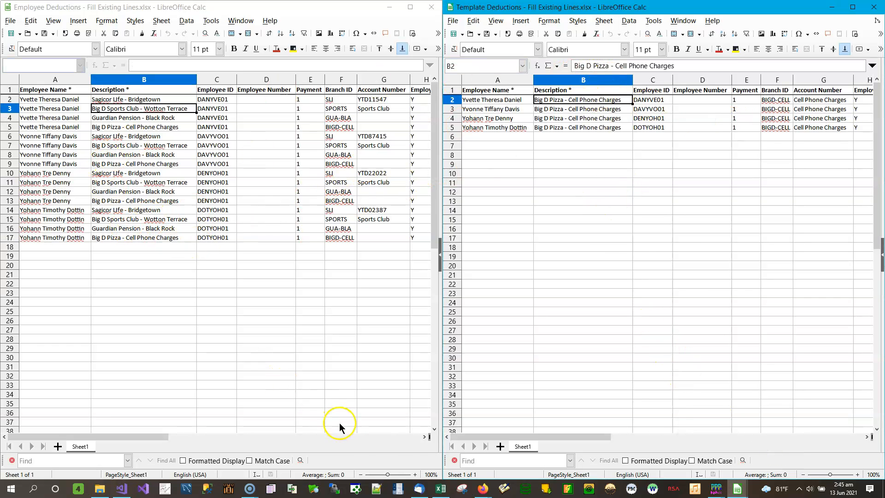
# - Compare the account and amount columns of both spreadsheets, and check the template file's Employee Name and Description headers
pyautogui.click(427, 437)
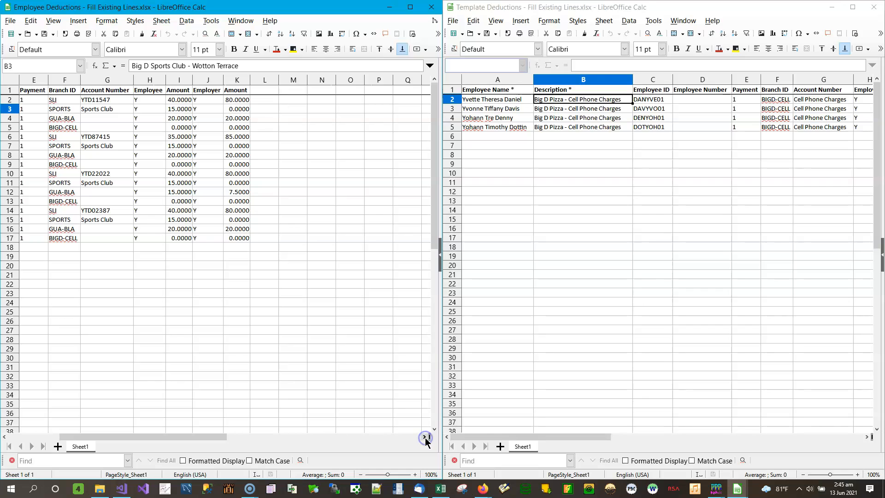
pyautogui.moveTo(211, 435); pyautogui.dragTo(147, 435)
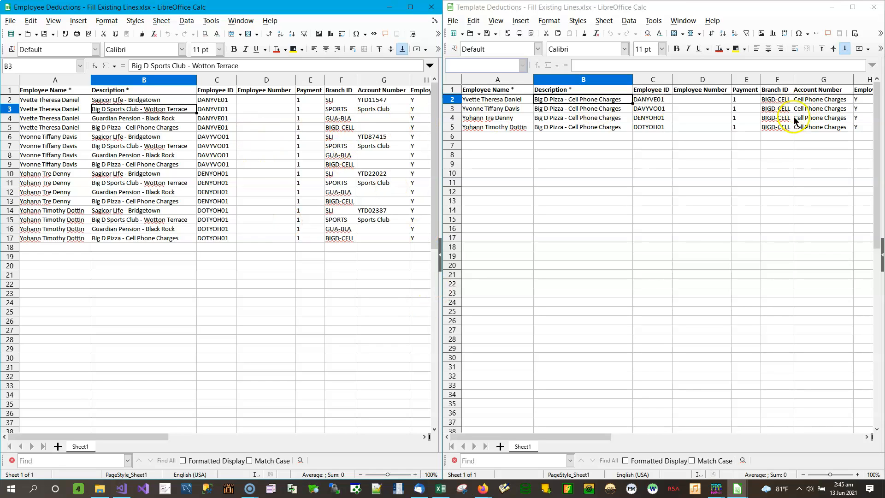
pyautogui.click(869, 438)
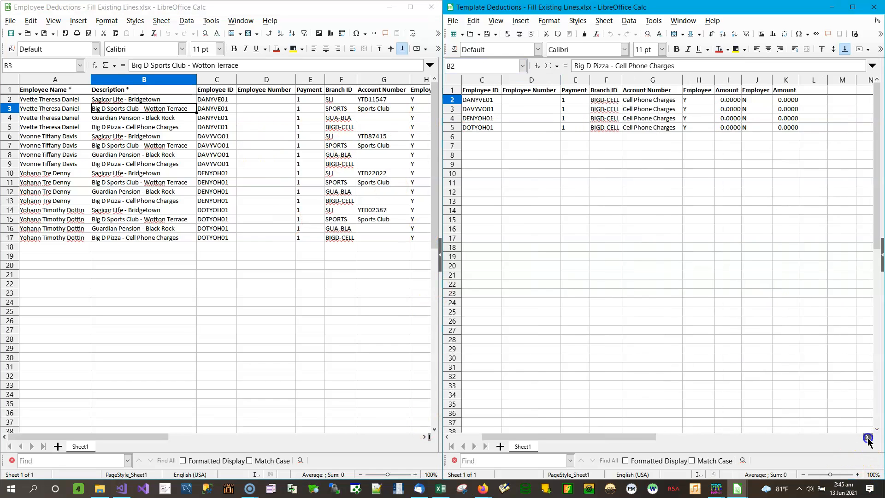
pyautogui.moveTo(637, 437); pyautogui.dragTo(567, 439)
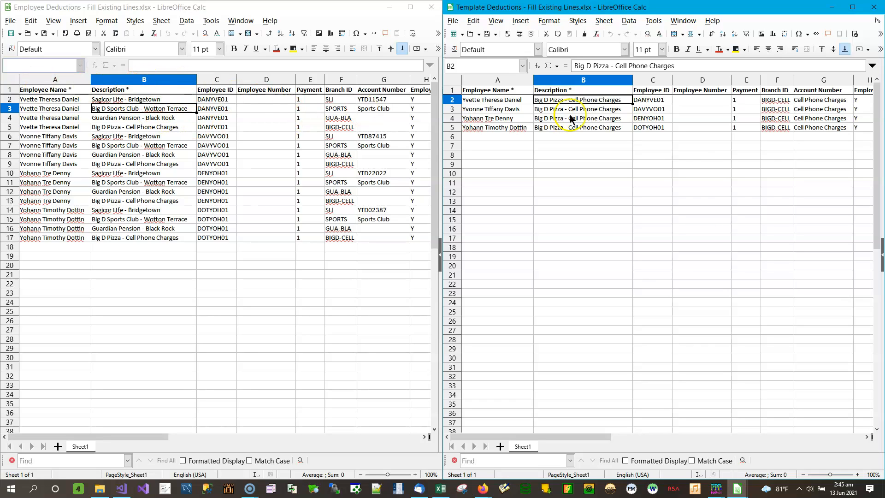
pyautogui.click(504, 92)
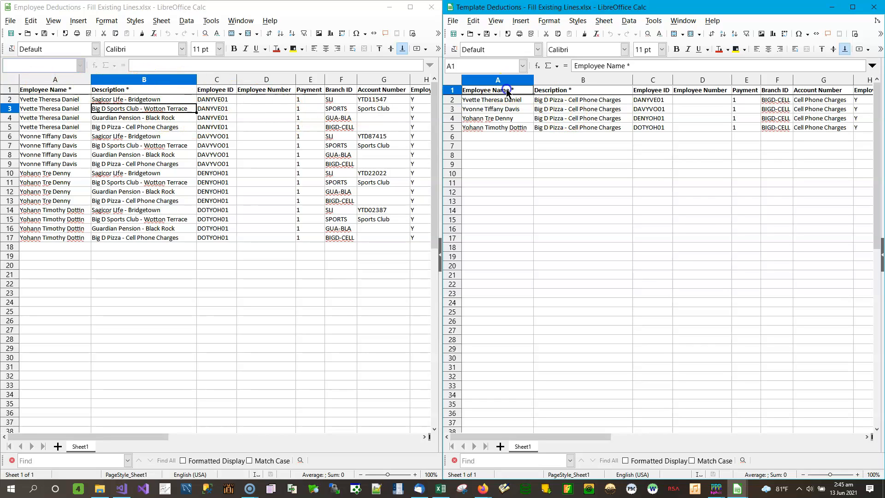
pyautogui.click(584, 90)
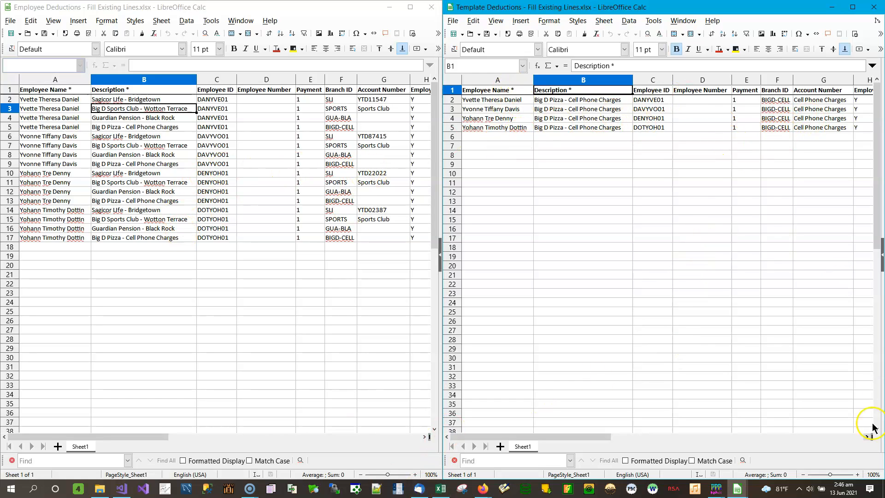
# - Enter 52.21, 12.41, 129 and 102 as the employee amounts for the four template deduction lines in I2:I5
pyautogui.click(868, 437)
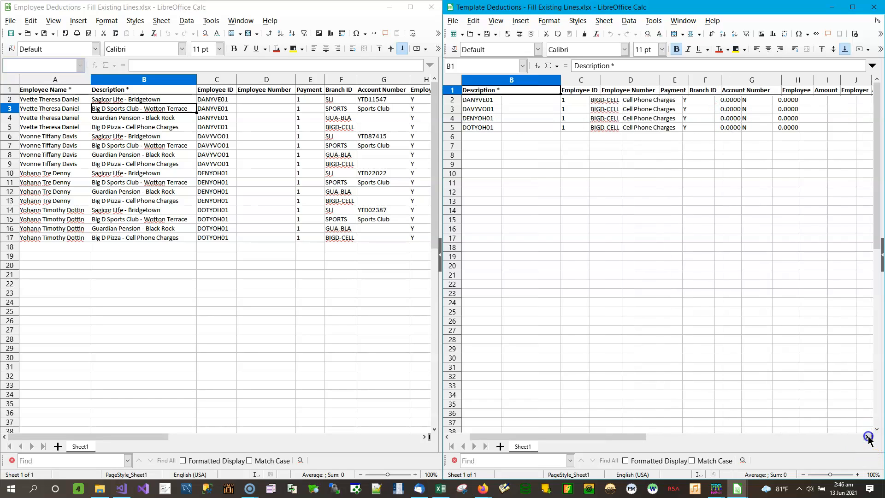
pyautogui.click(869, 437)
pyautogui.click(737, 99)
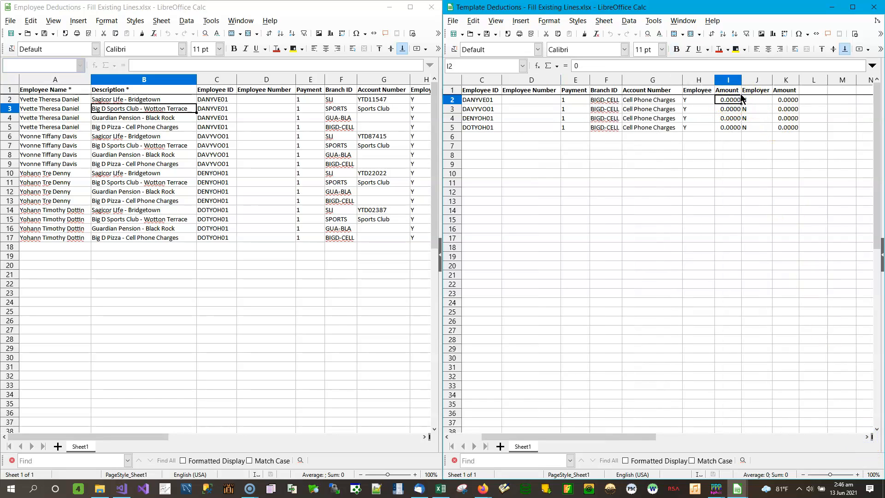
pyautogui.write('52.2')
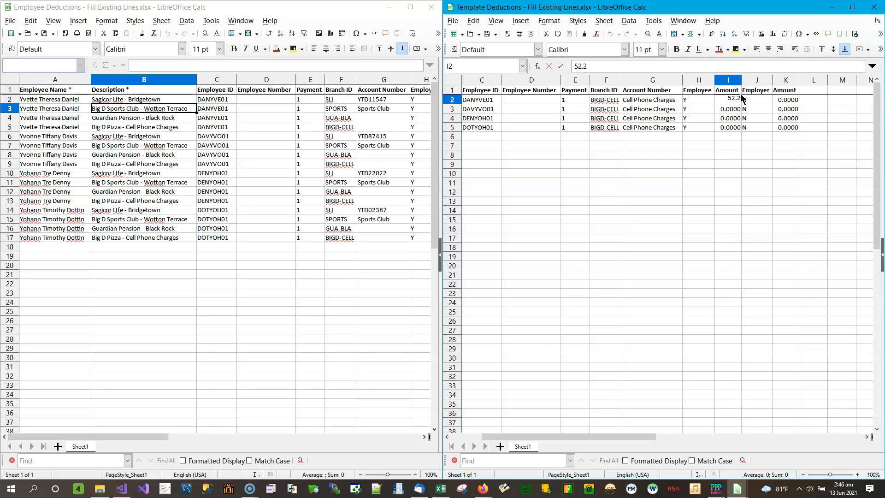
pyautogui.write('1')
pyautogui.press('Return')
pyautogui.write('12')
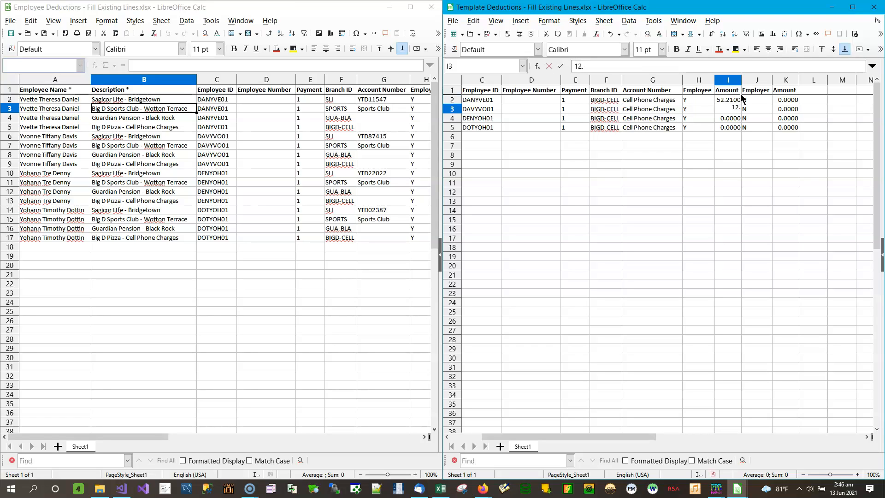
pyautogui.press('Return')
pyautogui.write('100')
pyautogui.press('Return')
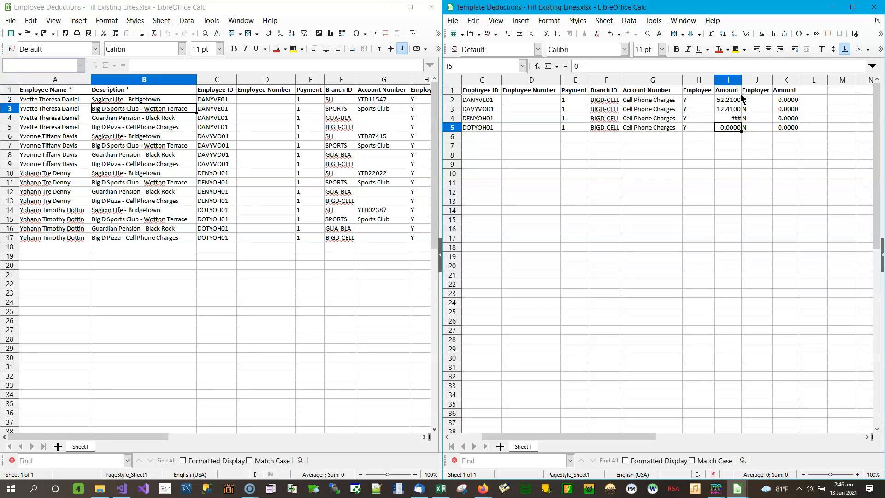
pyautogui.write('100')
pyautogui.press('Return')
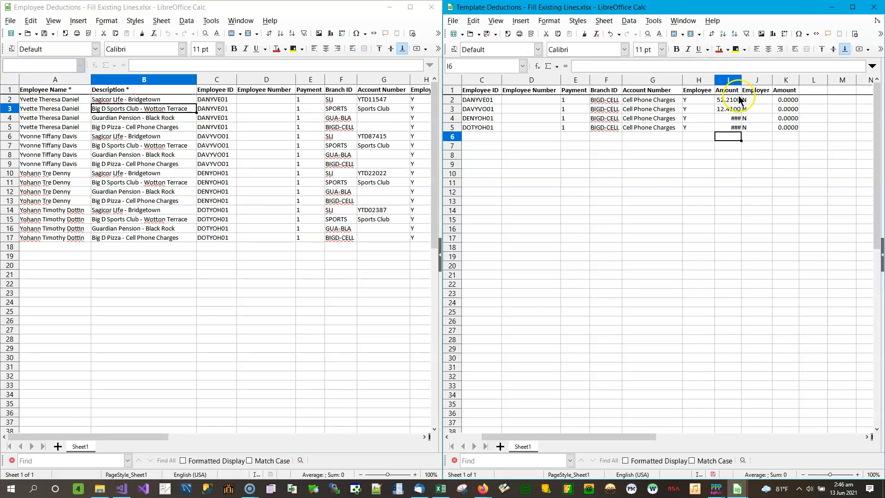
# - Fit the employee Amount column's width to its values and save the template spreadsheet
pyautogui.doubleClick(741, 79)
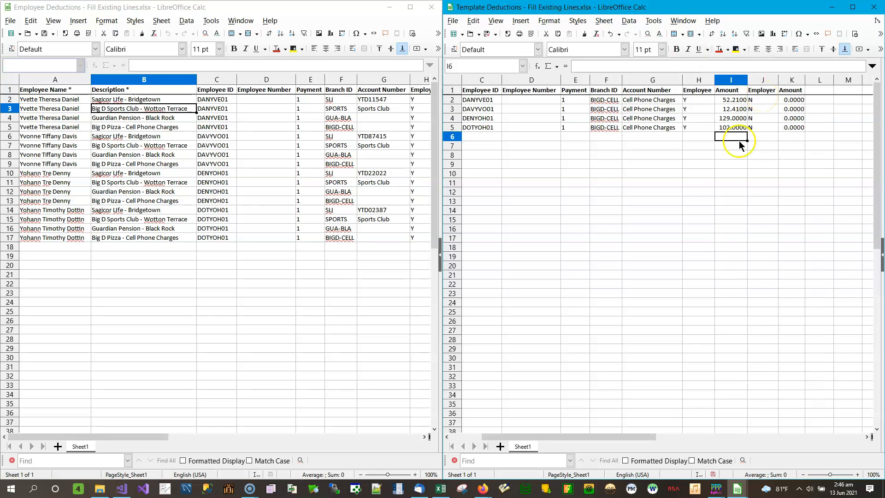
pyautogui.click(486, 34)
pyautogui.click(681, 283)
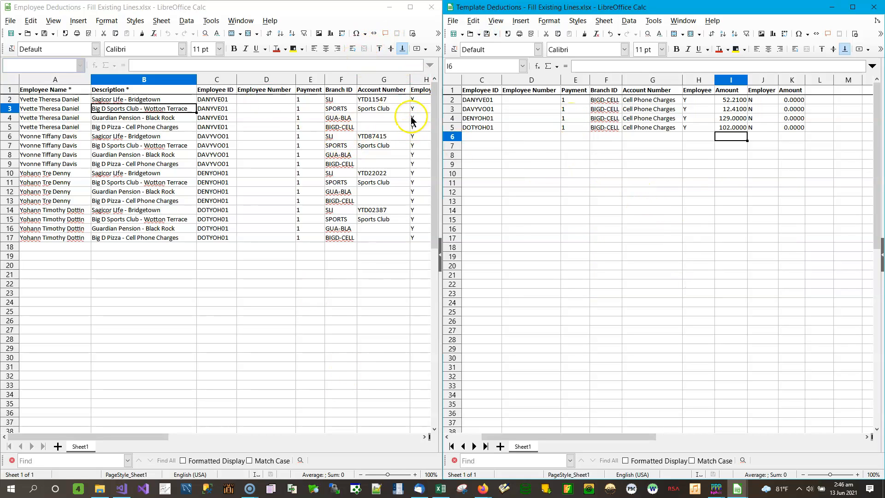
# - Set the employee spreadsheet's first employee amount in I2 to 0 and fill it down through I17
pyautogui.click(424, 436)
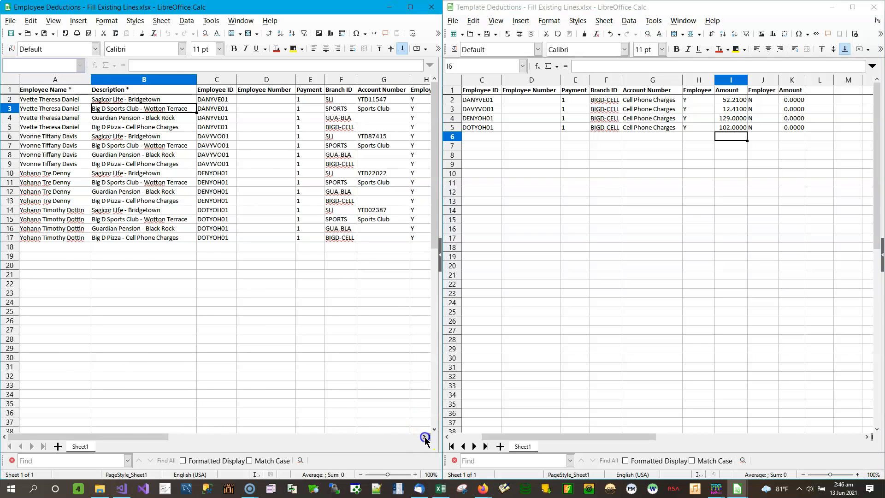
pyautogui.click(425, 437)
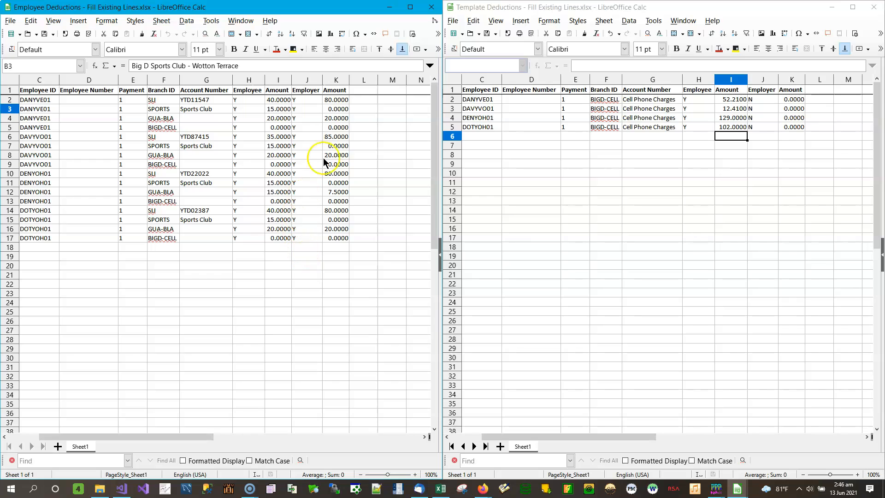
pyautogui.click(281, 100)
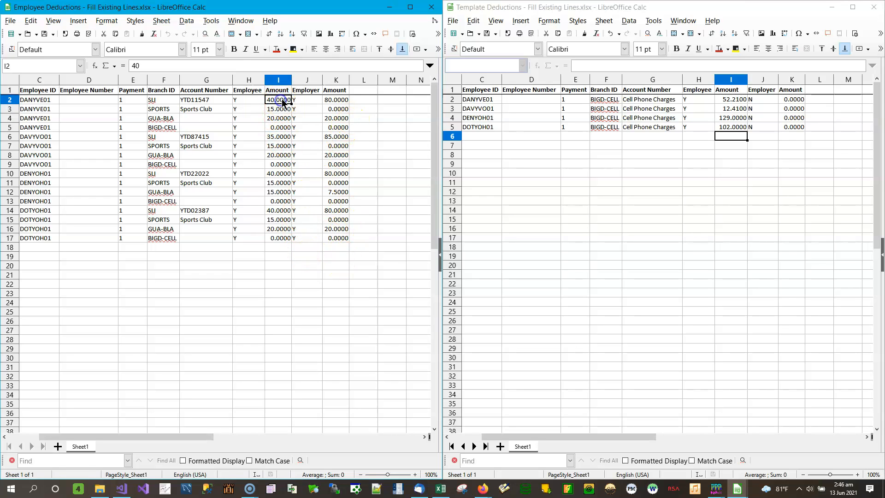
pyautogui.write('0')
pyautogui.click(289, 101)
pyautogui.moveTo(292, 104); pyautogui.dragTo(300, 244)
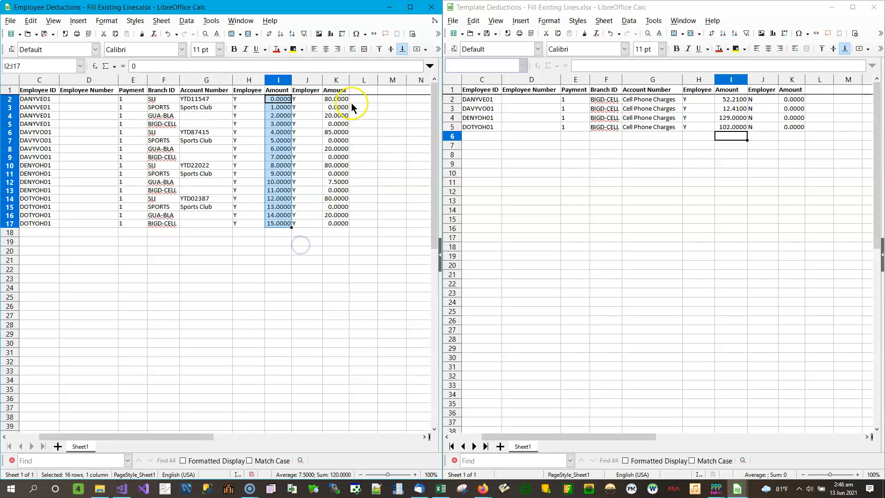
# - Overwrite the filled series in I3:I17 of the employee spreadsheet with 0 on every line
pyautogui.click(288, 99)
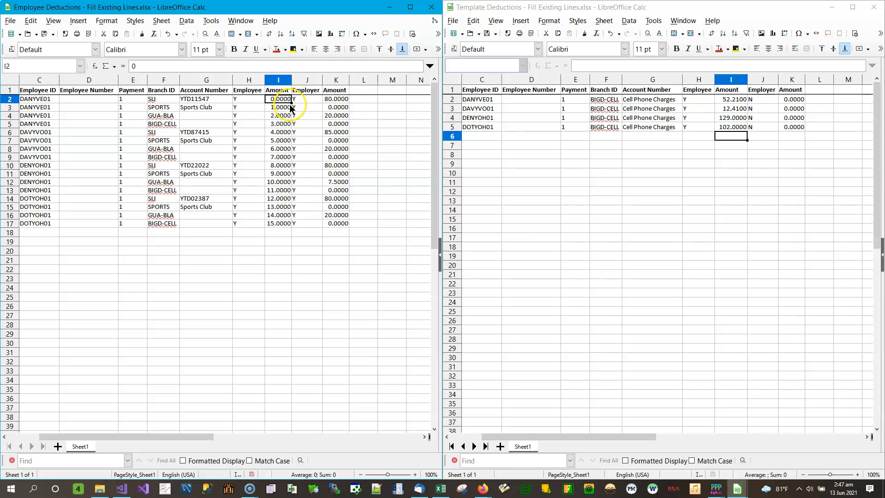
pyautogui.press('Return')
pyautogui.write('0 0 0 0 0 ')
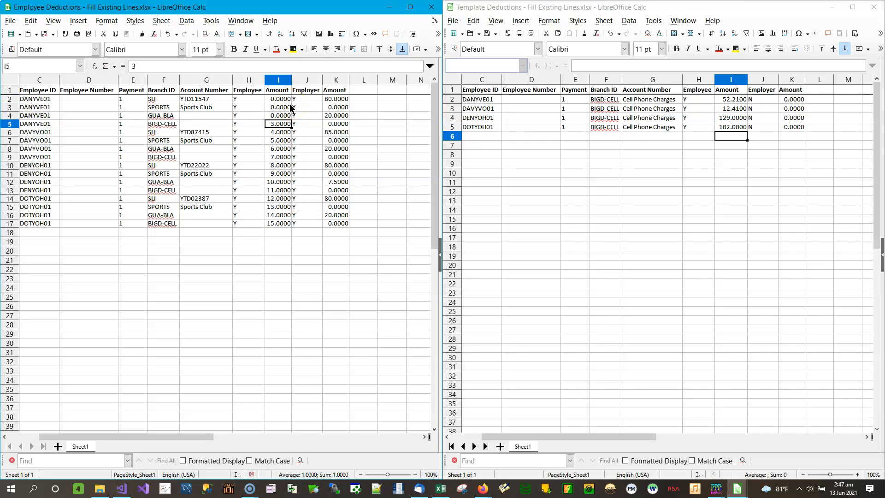
pyautogui.write('0 0 0 0 0 0 0 0 0')
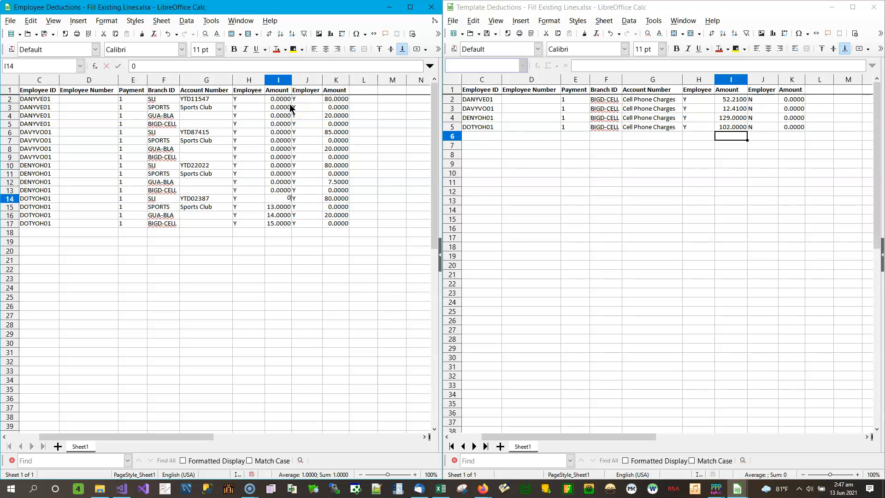
pyautogui.press('Return')
pyautogui.write('0')
pyautogui.press('Up')
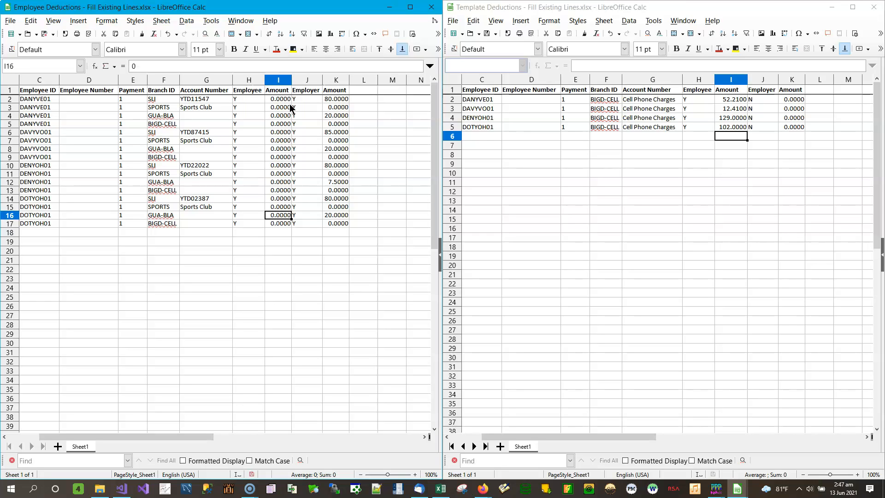
# - Set the employee spreadsheet's first employer amount in K2 to 0
pyautogui.press('Right')
pyautogui.click(340, 99)
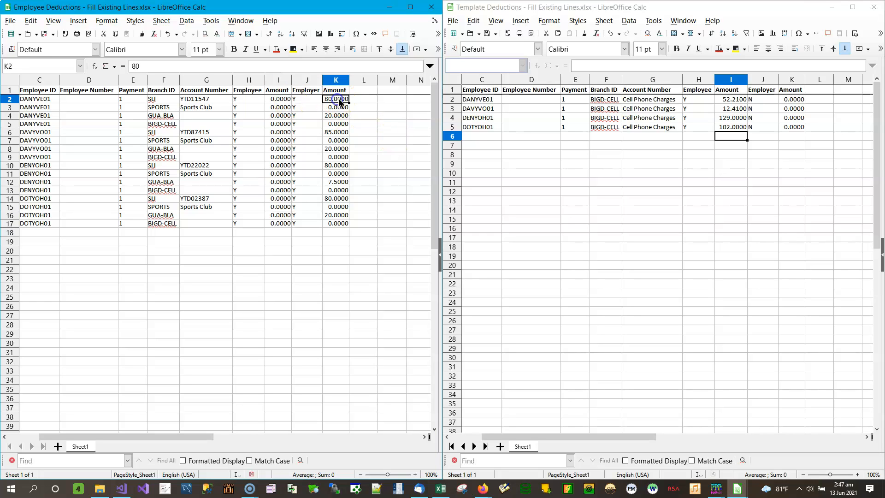
pyautogui.write('0')
pyautogui.press('Return')
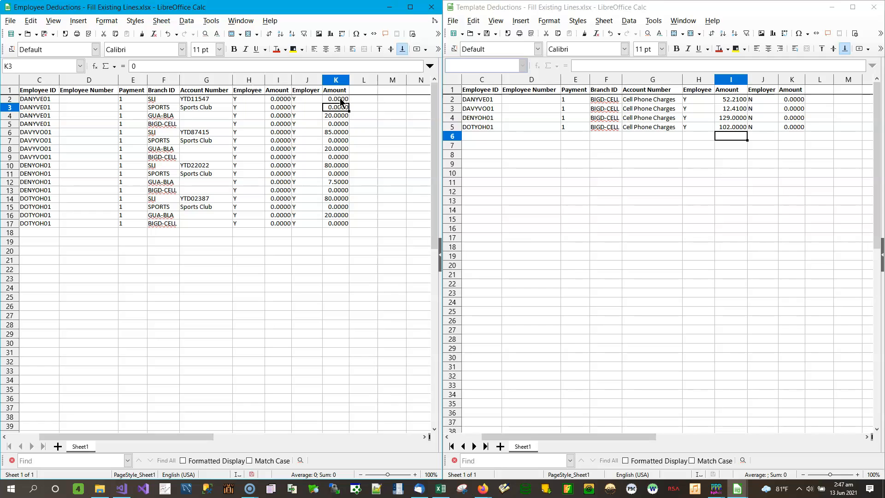
pyautogui.click(43, 35)
pyautogui.click(336, 99)
pyautogui.click(31, 20)
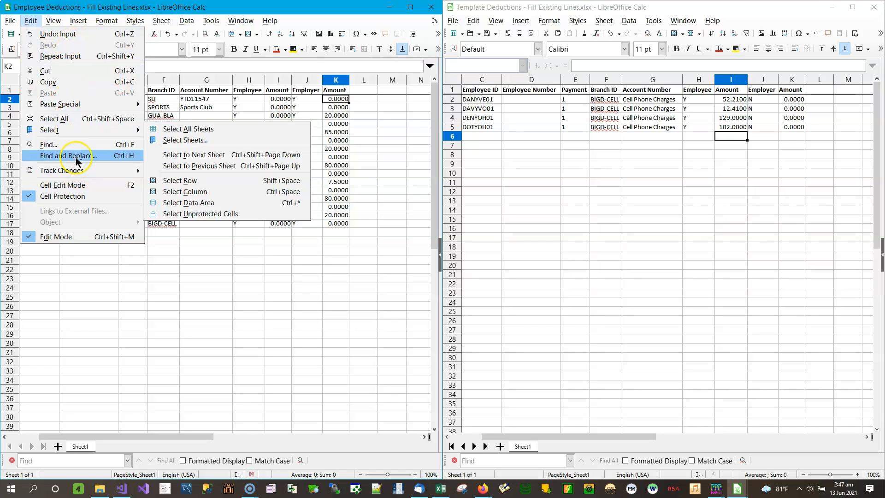
pyautogui.click(383, 112)
pyautogui.click(342, 99)
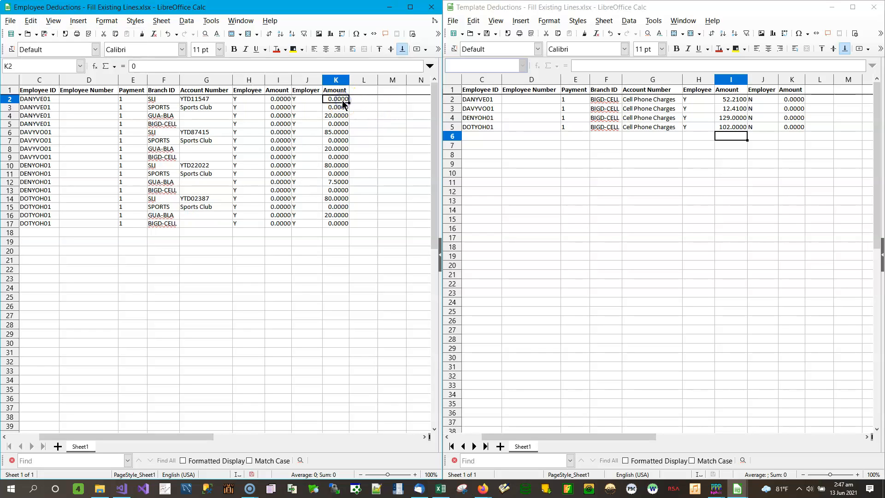
# - Copy the zero employee amounts in I2:I17 over the employer amounts in K2:K17, overwriting the existing data
pyautogui.moveTo(280, 98); pyautogui.dragTo(281, 223)
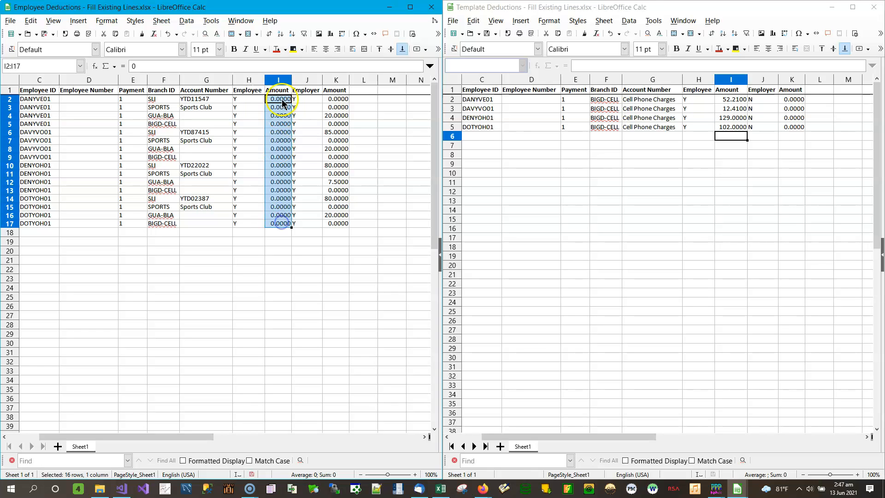
pyautogui.rightClick(275, 97)
pyautogui.click(305, 118)
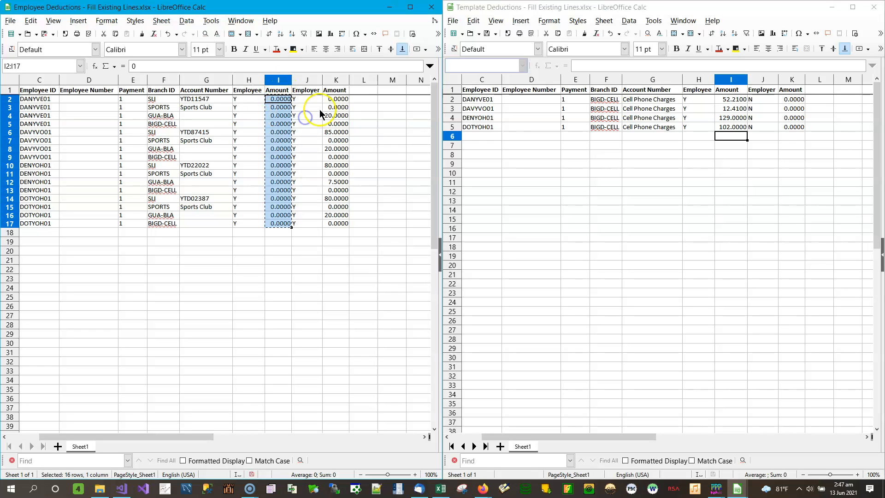
pyautogui.click(336, 98)
pyautogui.rightClick(337, 99)
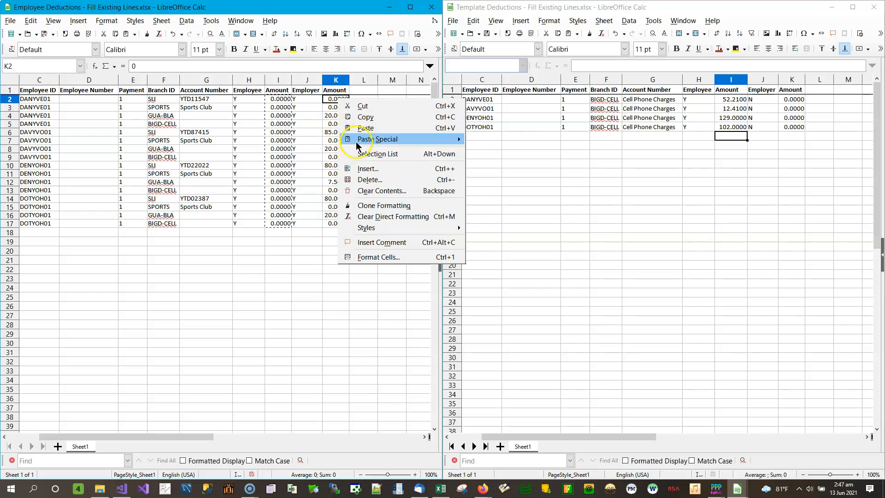
pyautogui.click(364, 128)
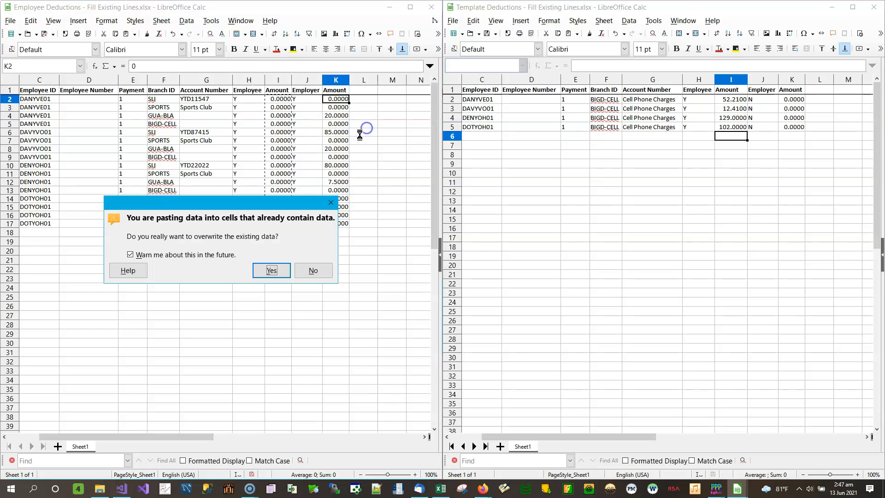
pyautogui.click(271, 271)
pyautogui.click(300, 215)
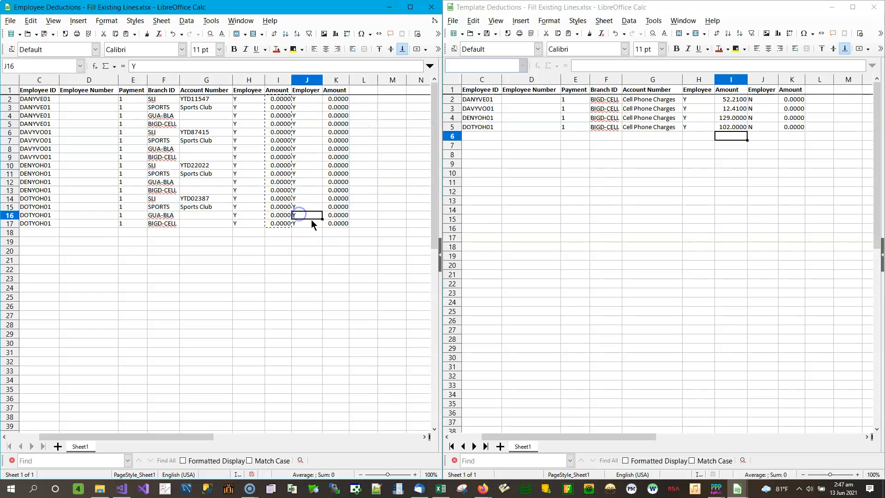
# - Delete the first employee's Sagicor Life, Big D Sports Club and Guardian Pension lines in rows 2 to 4 of the employee spreadsheet
pyautogui.press('Home')
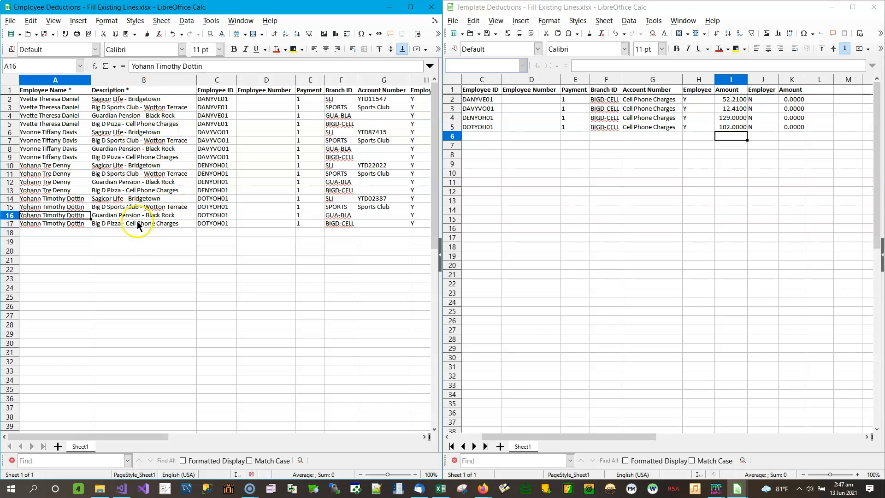
pyautogui.click(164, 225)
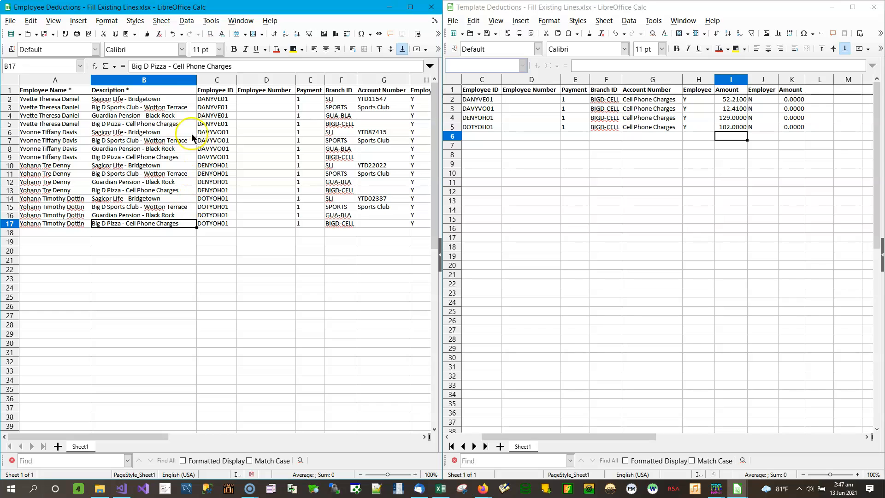
pyautogui.click(10, 80)
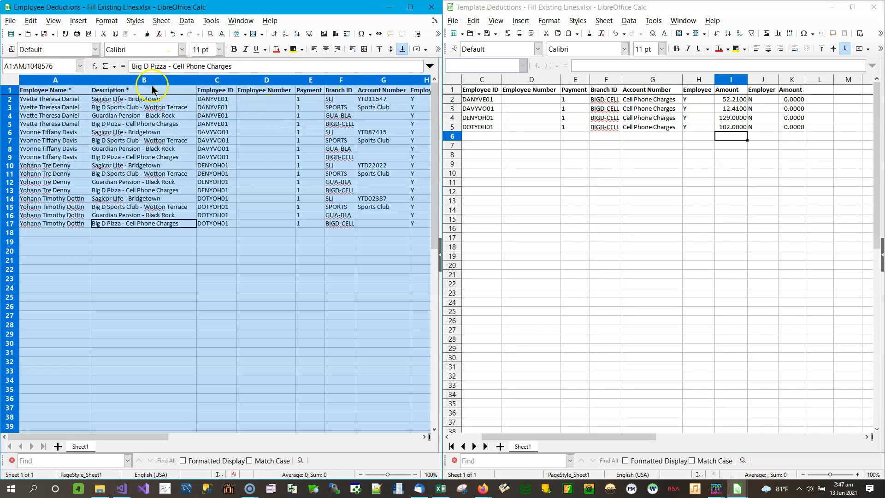
pyautogui.click(228, 116)
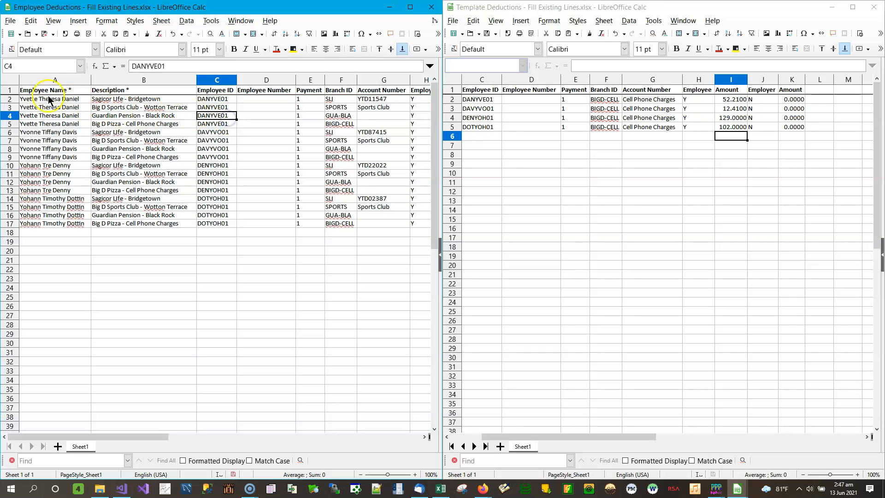
pyautogui.click(10, 98)
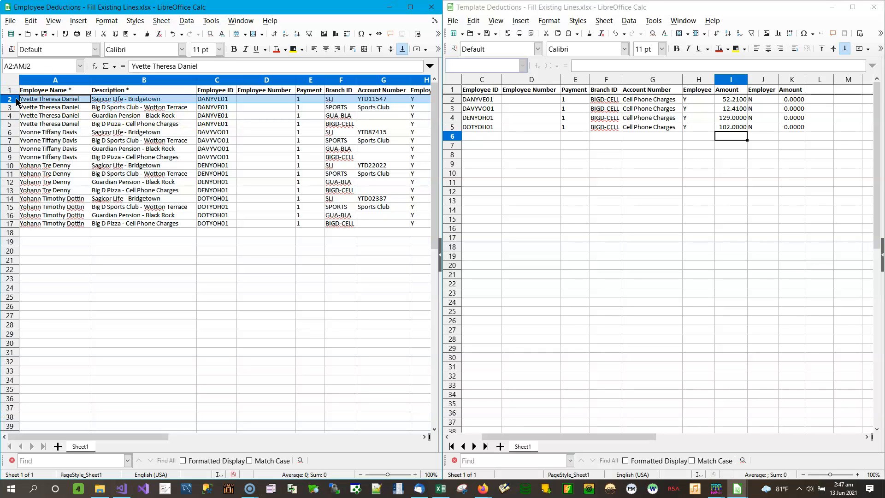
pyautogui.hotkey('shift', 'Down')
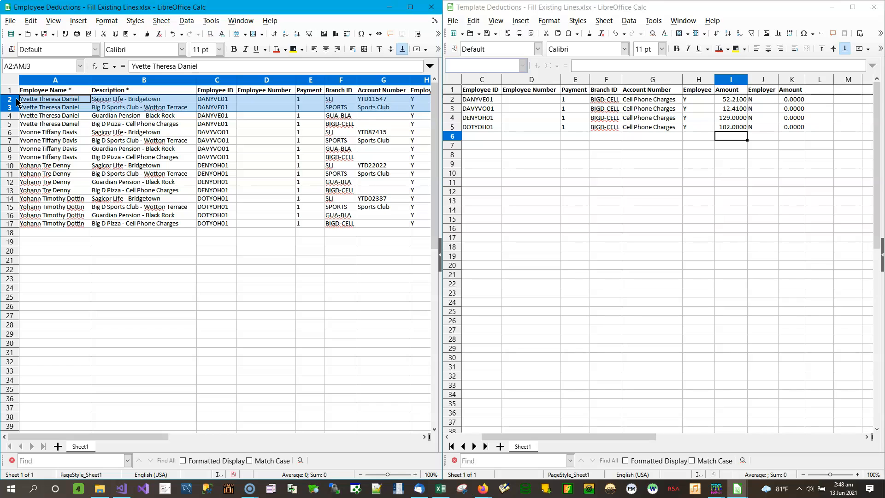
pyautogui.hotkey('shift', 'Down')
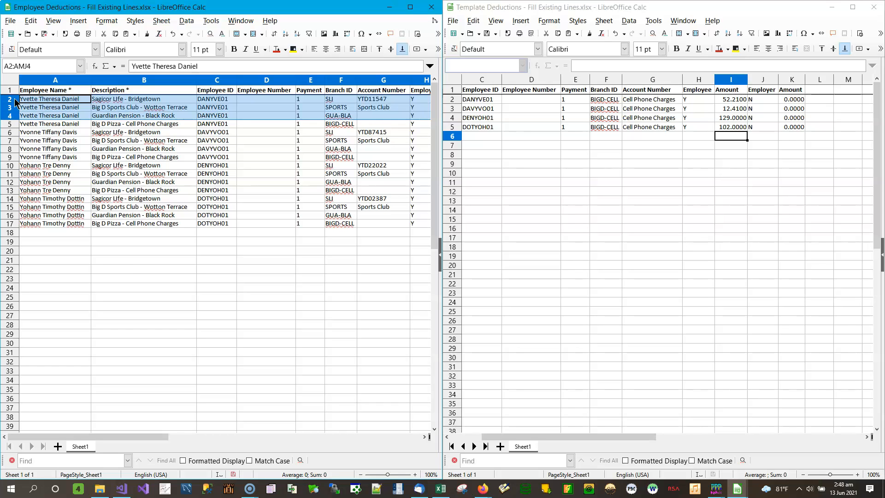
pyautogui.rightClick(16, 100)
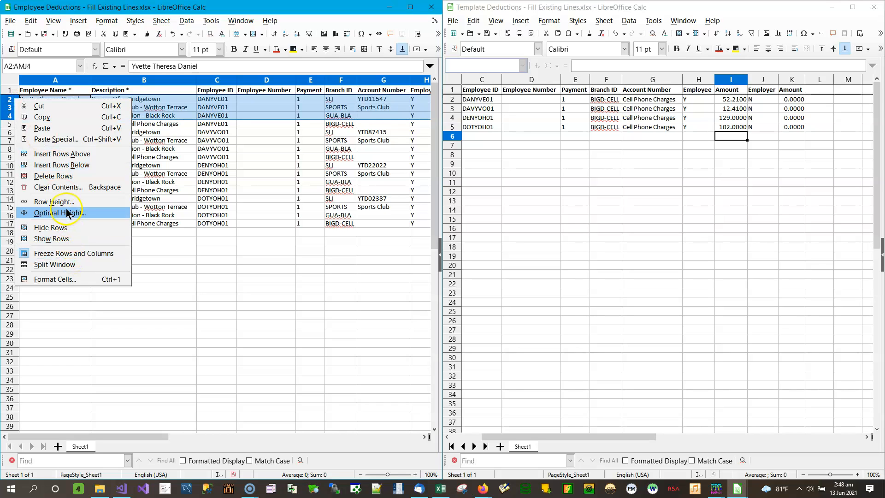
pyautogui.click(64, 176)
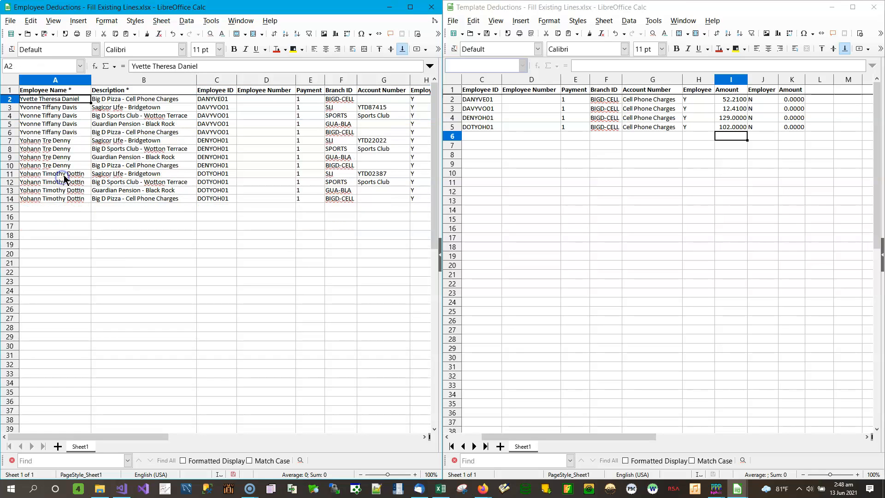
# - Delete the other three employees' Sagicor Life, Big D Sports Club and Guardian Pension lines, keeping only their Cell Phone Charges lines
pyautogui.moveTo(9, 110); pyautogui.dragTo(9, 123)
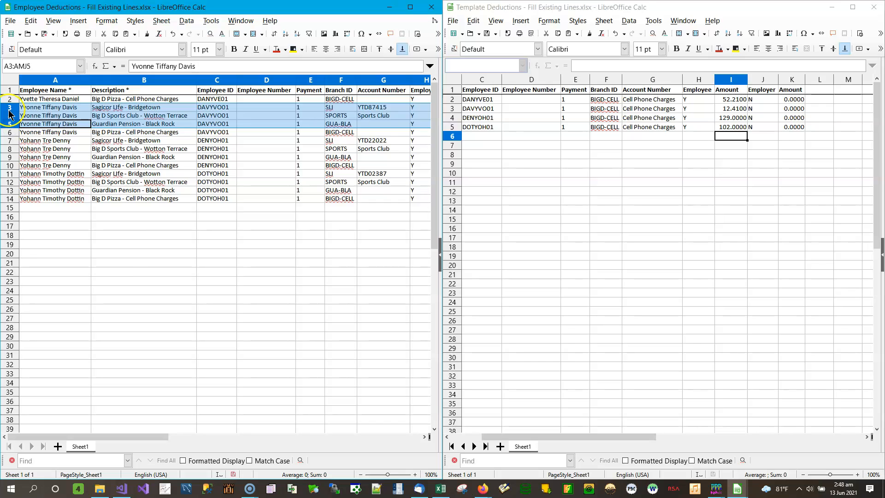
pyautogui.rightClick(8, 111)
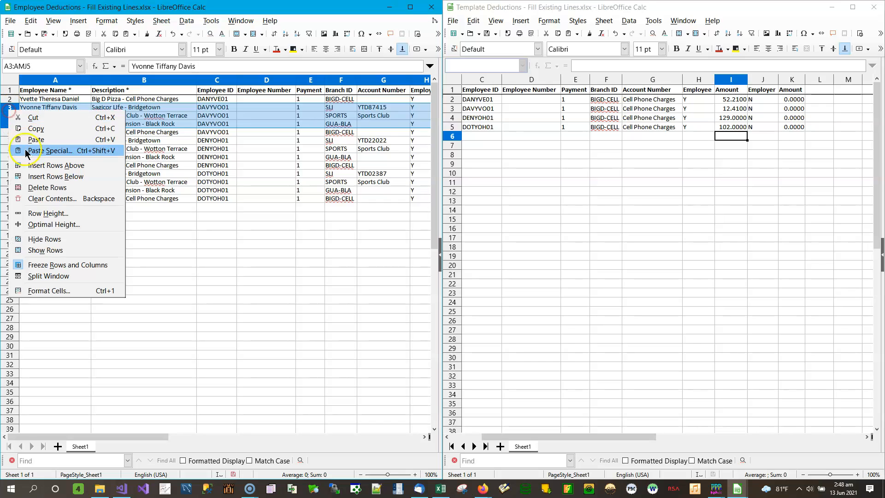
pyautogui.click(46, 187)
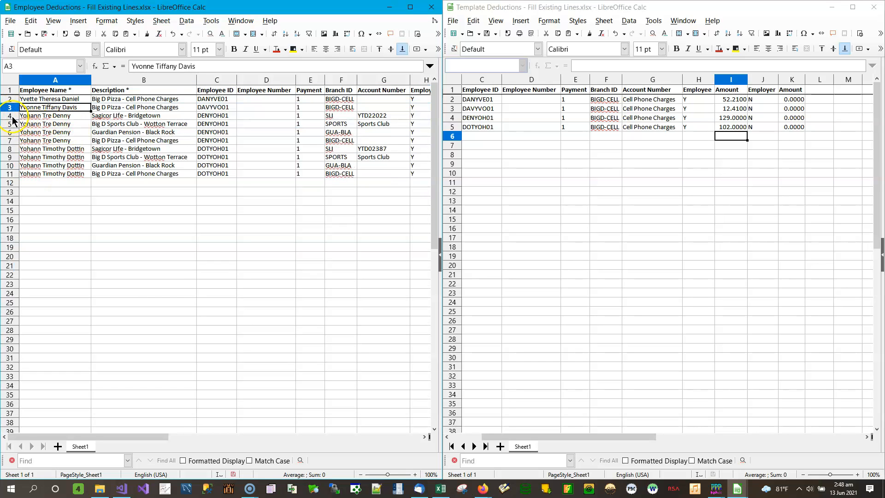
pyautogui.moveTo(13, 119); pyautogui.dragTo(13, 134)
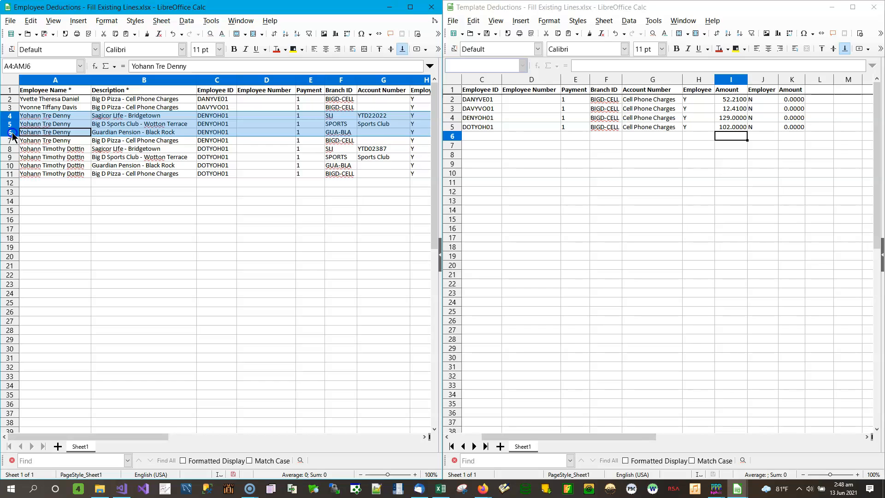
pyautogui.rightClick(13, 125)
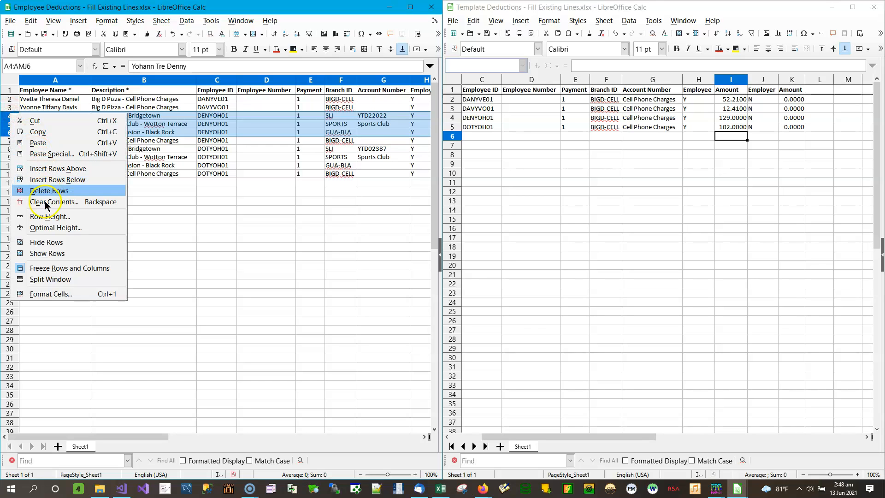
pyautogui.click(54, 191)
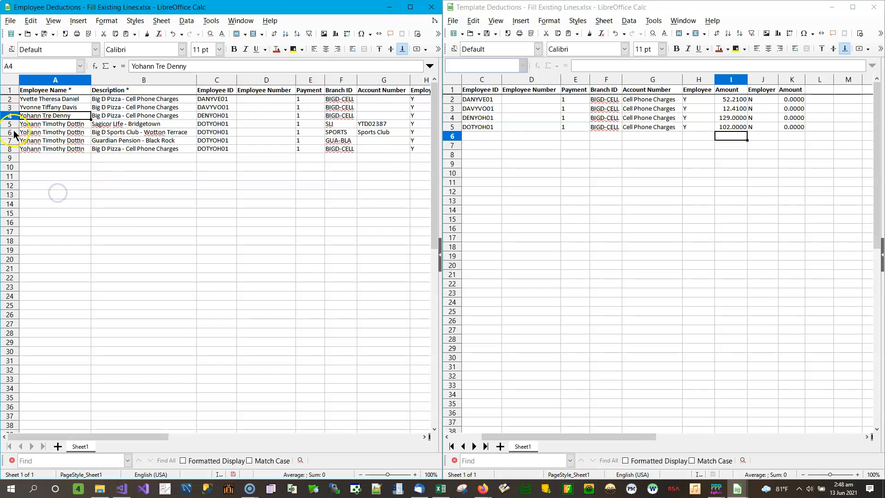
pyautogui.moveTo(9, 124); pyautogui.dragTo(15, 141)
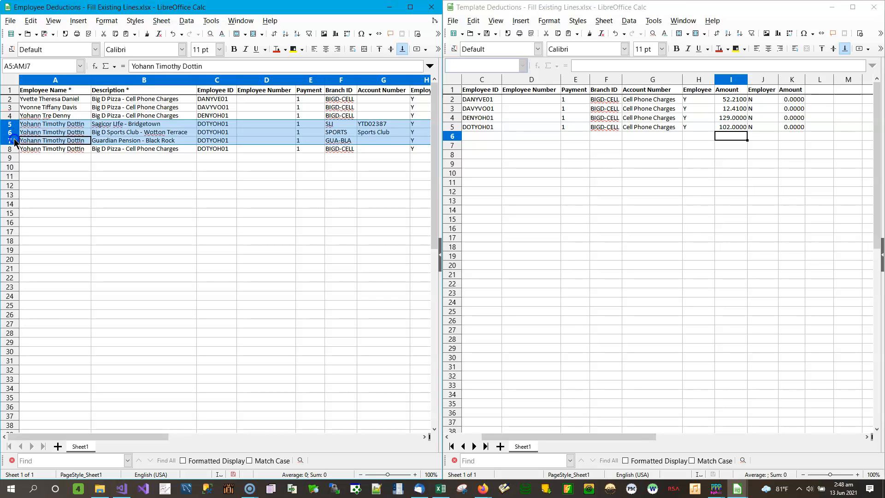
pyautogui.rightClick(11, 126)
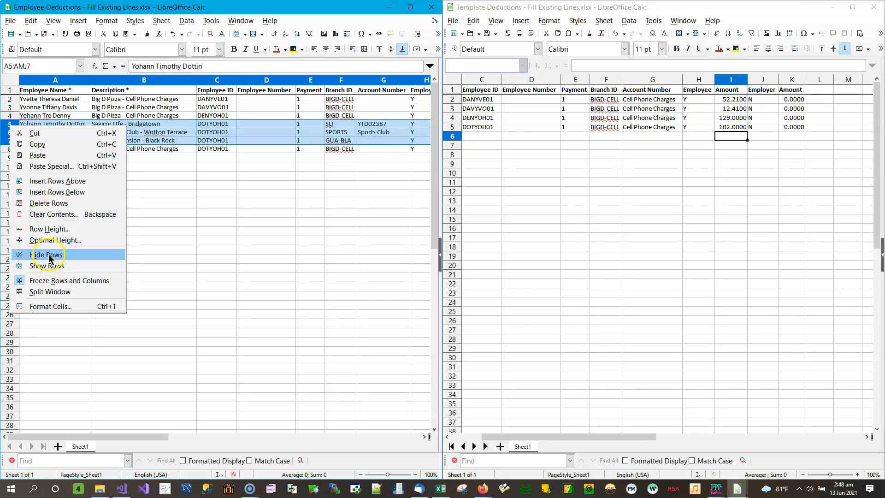
pyautogui.click(47, 202)
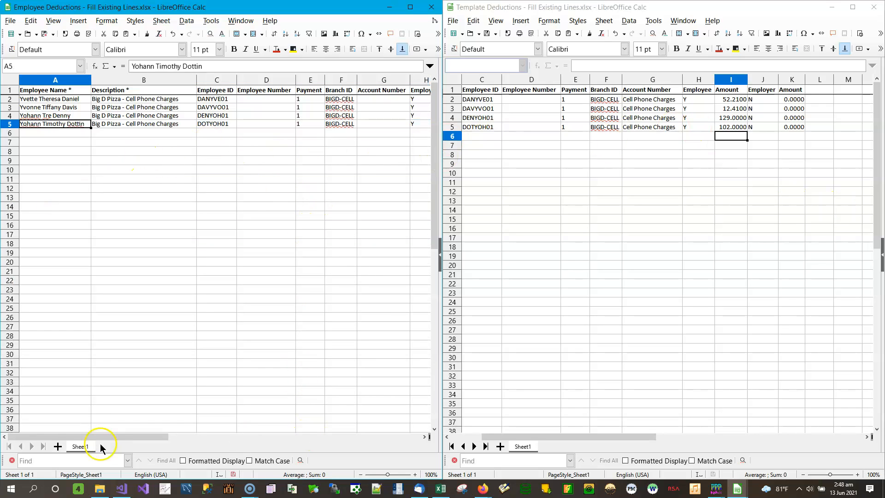
# - Duplicate the four Cell Phone Charges lines in rows 2 to 5 by copying them into the rows starting at A6
pyautogui.click(79, 446)
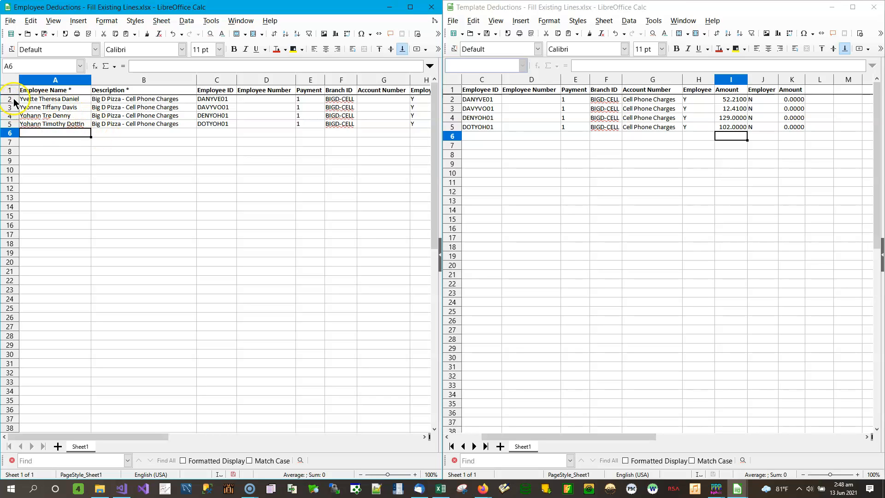
pyautogui.moveTo(9, 99); pyautogui.dragTo(12, 123)
pyautogui.rightClick(12, 121)
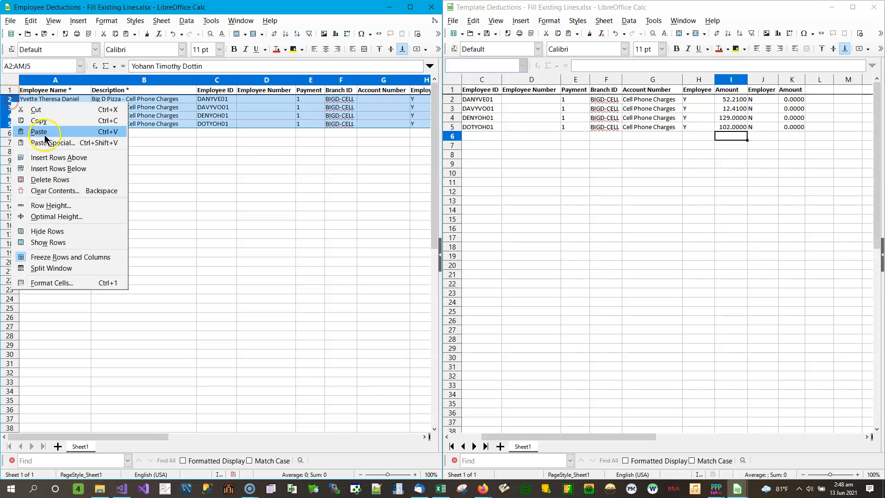
pyautogui.click(58, 120)
pyautogui.click(29, 132)
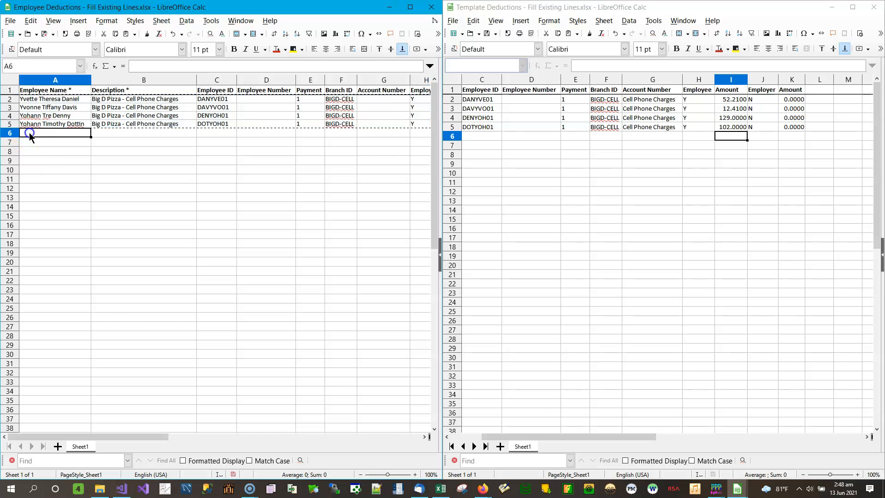
pyautogui.rightClick(29, 133)
pyautogui.click(57, 162)
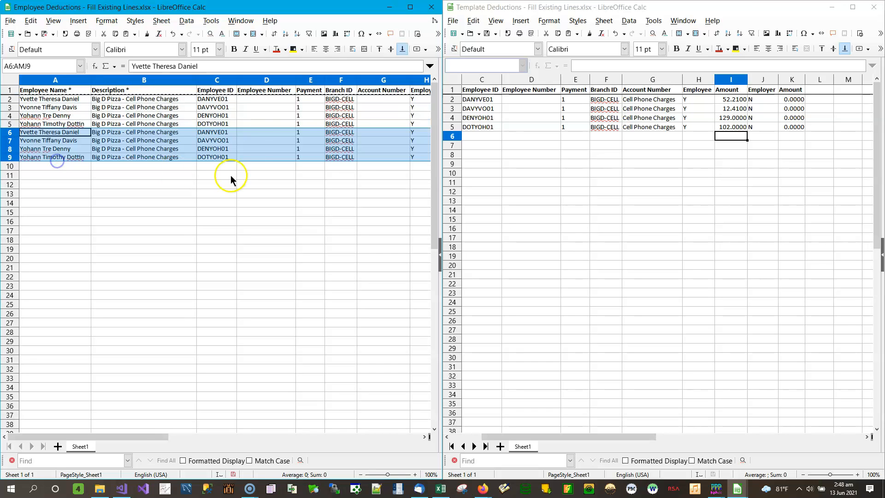
# - Clear the copy selection and examine the employee IDs, branch IDs and employee amounts of the original and duplicated Cell Phone Charges lines
pyautogui.click(315, 139)
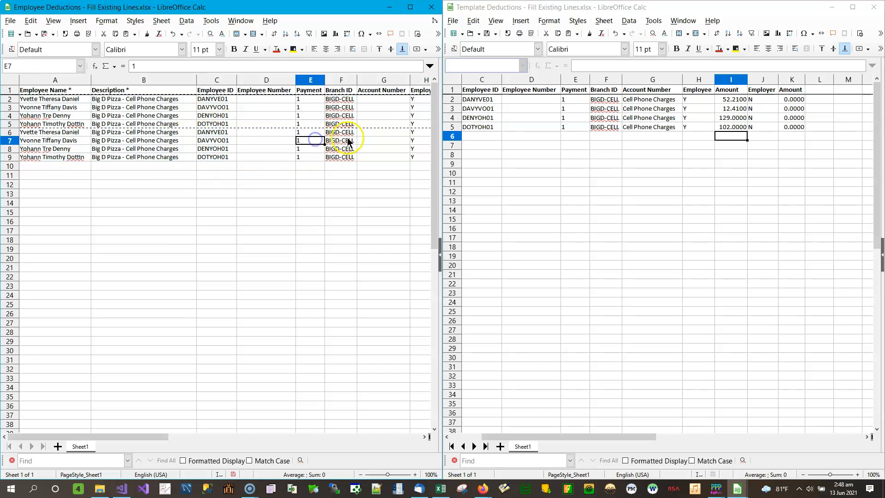
pyautogui.click(225, 132)
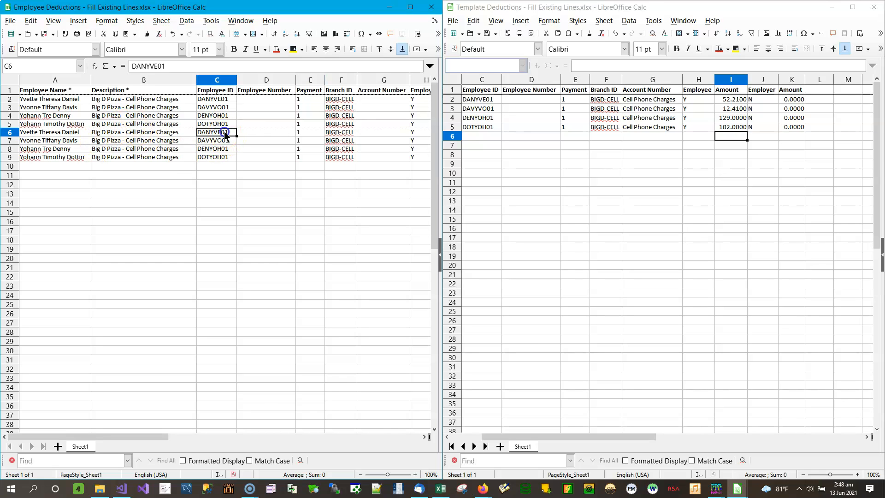
pyautogui.click(348, 140)
pyautogui.click(356, 134)
pyautogui.press('Escape')
pyautogui.press('Down')
pyautogui.press('Down')
pyautogui.press('Down')
pyautogui.press('Down')
pyautogui.press('Right')
pyautogui.press('Right')
pyautogui.press('Right')
pyautogui.press('Up')
pyautogui.press('Up')
pyautogui.press('Up')
pyautogui.press('Up')
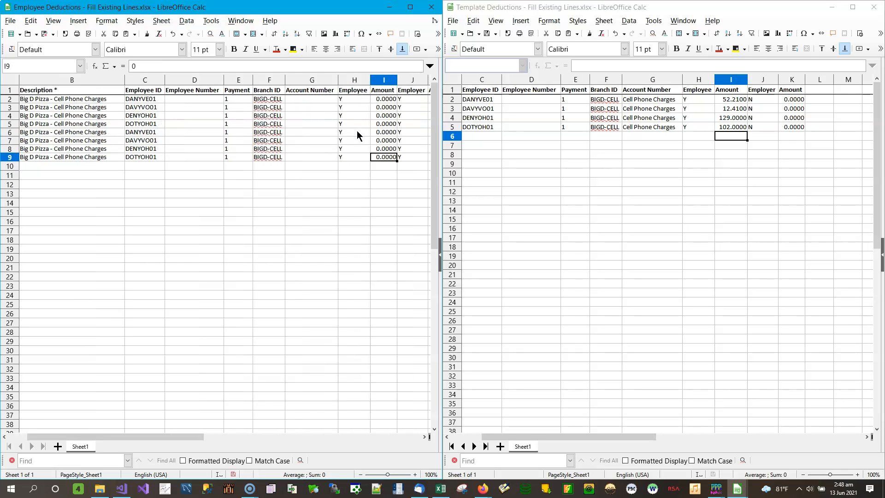
pyautogui.press('Up')
pyautogui.press('Down')
pyautogui.press('Down')
pyautogui.press('Down')
pyautogui.press('Down')
pyautogui.press('Up')
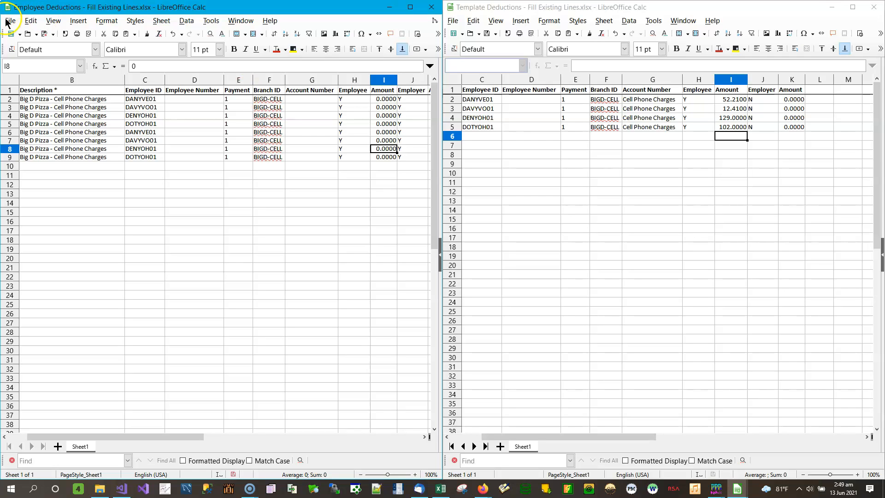
# - Save the employee deductions spreadsheet in Excel 2007-365 format, and close both the employee and template spreadsheets
pyautogui.click(45, 35)
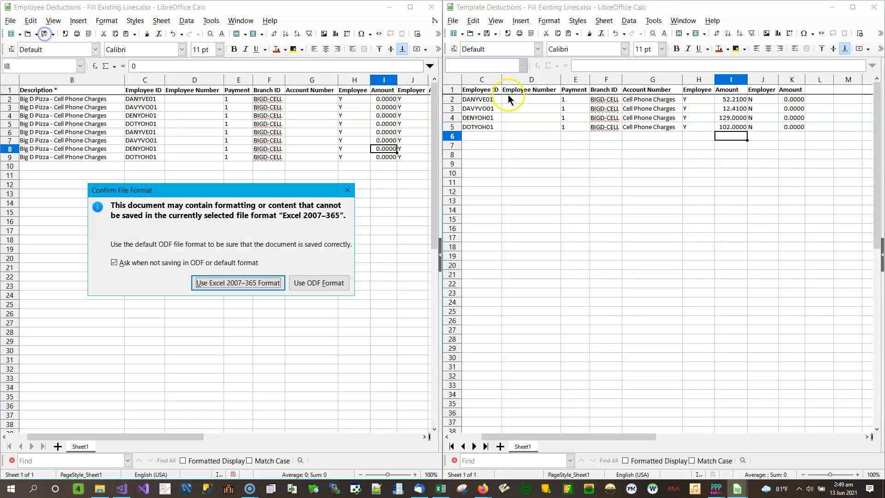
pyautogui.click(250, 336)
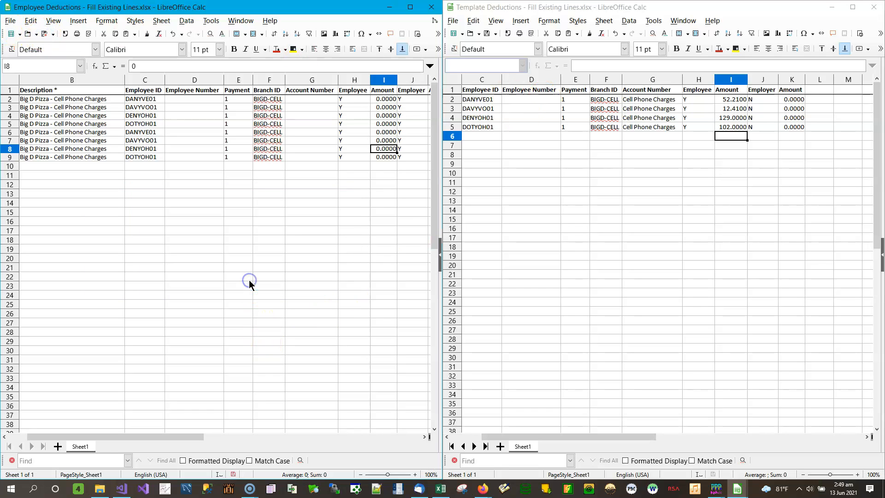
pyautogui.click(431, 6)
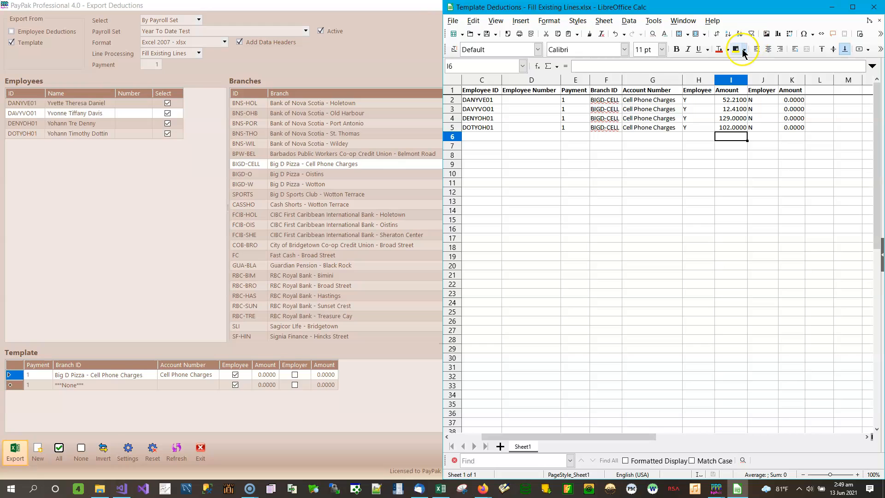
pyautogui.click(874, 8)
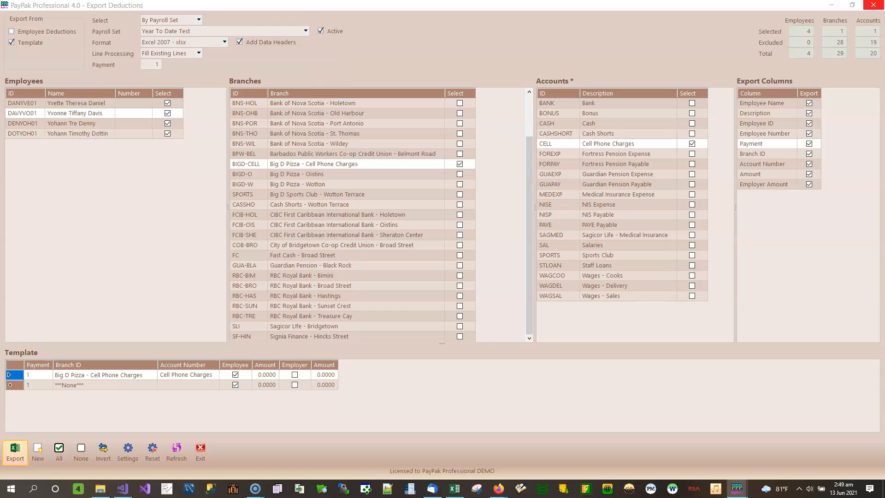
# - Start a new deductions export and highlight the third employee, the Bank of Nova Scotia - Half Way Tree branch and the Cash Shorts account
pyautogui.click(38, 448)
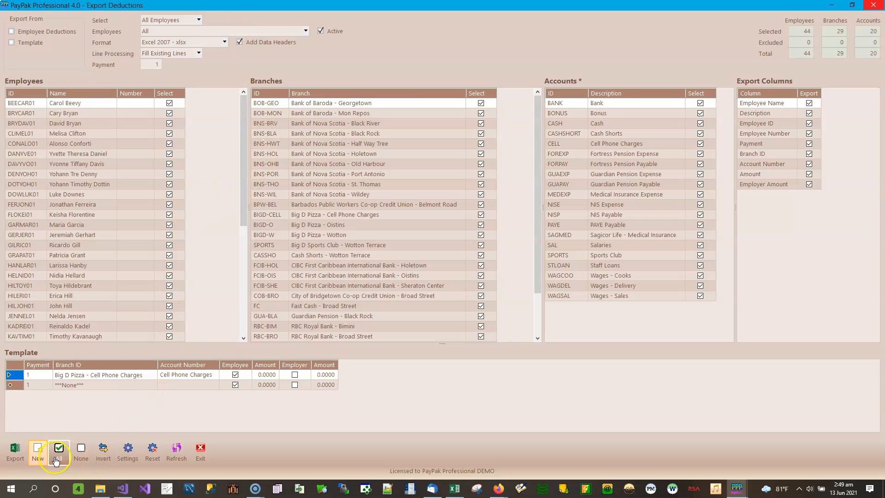
pyautogui.click(81, 123)
pyautogui.click(346, 140)
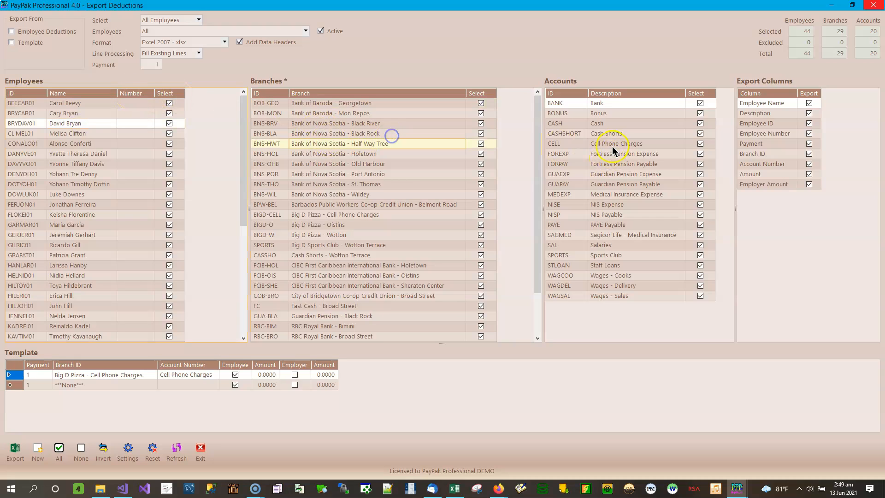
pyautogui.click(618, 135)
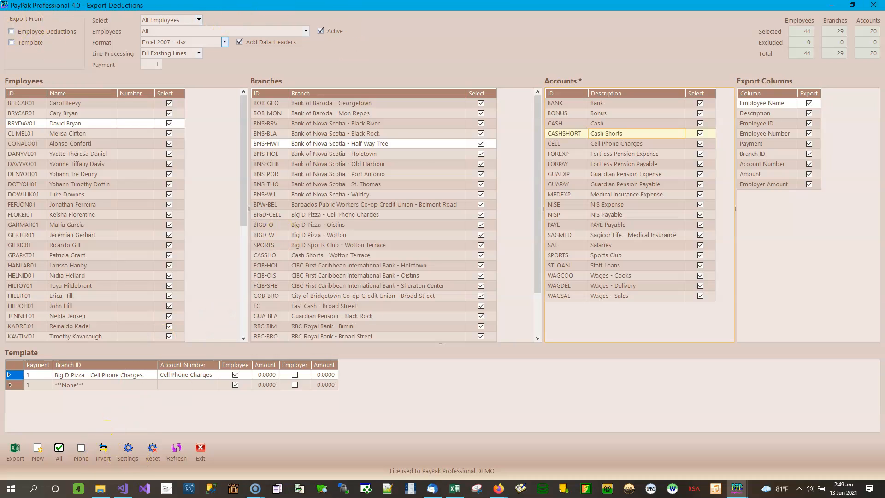
# - Choose Employee Deductions as the export source and keep line processing at Fill Existing Lines
pyautogui.click(39, 31)
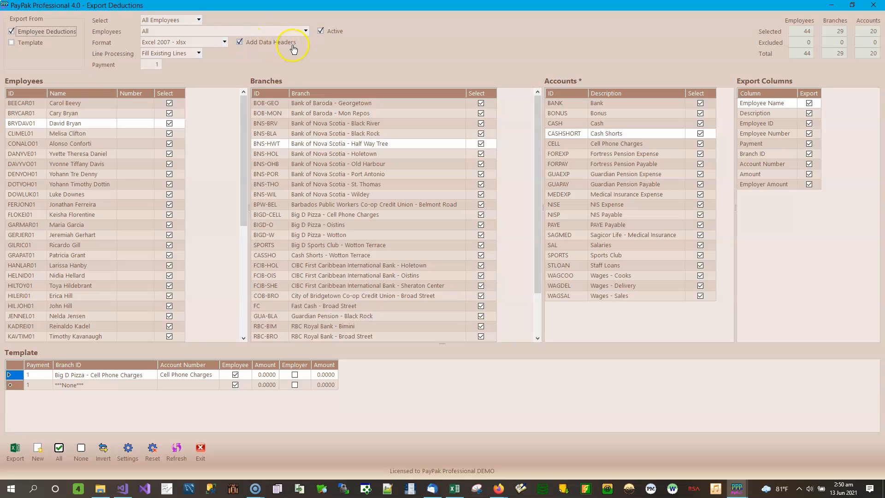
pyautogui.click(199, 54)
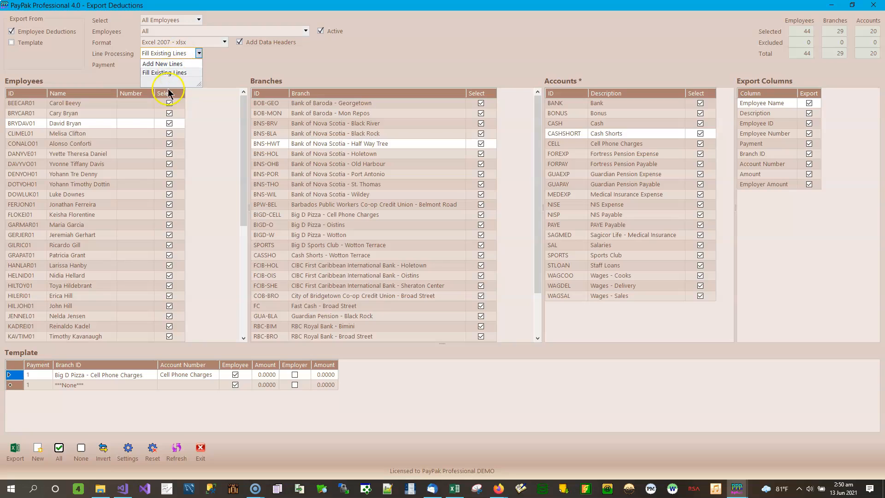
pyautogui.click(186, 73)
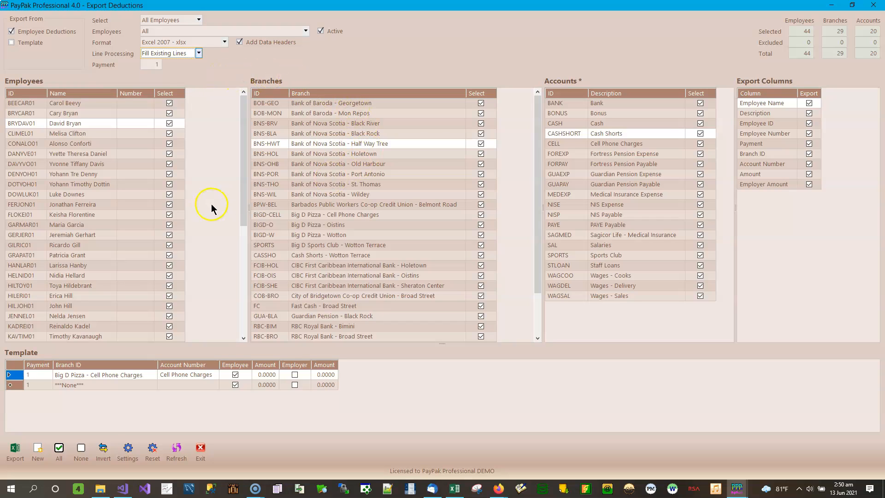
# - Resize the Employees, Branches, Accounts, Export Columns and Template sections by moving the dividers between them
pyautogui.moveTo(249, 208); pyautogui.dragTo(213, 217)
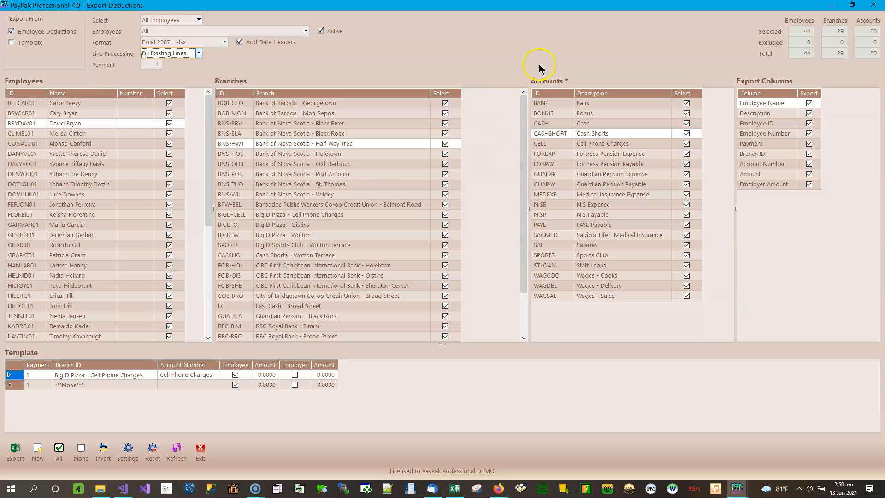
pyautogui.moveTo(530, 199); pyautogui.dragTo(502, 210)
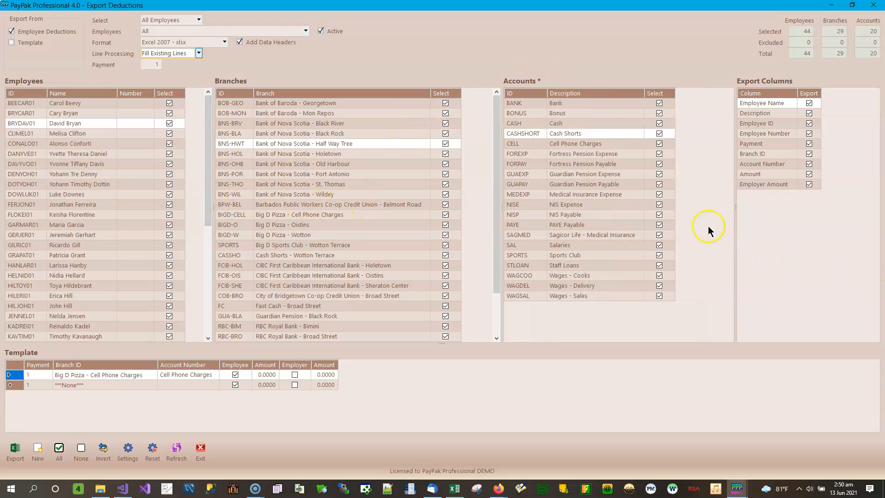
pyautogui.moveTo(736, 219); pyautogui.dragTo(784, 233)
pyautogui.moveTo(534, 208); pyautogui.dragTo(609, 220)
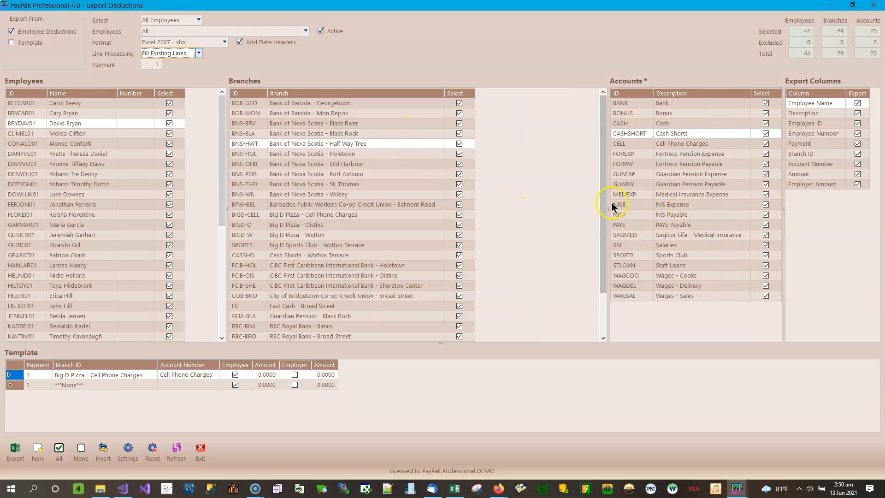
pyautogui.moveTo(609, 207); pyautogui.dragTo(585, 205)
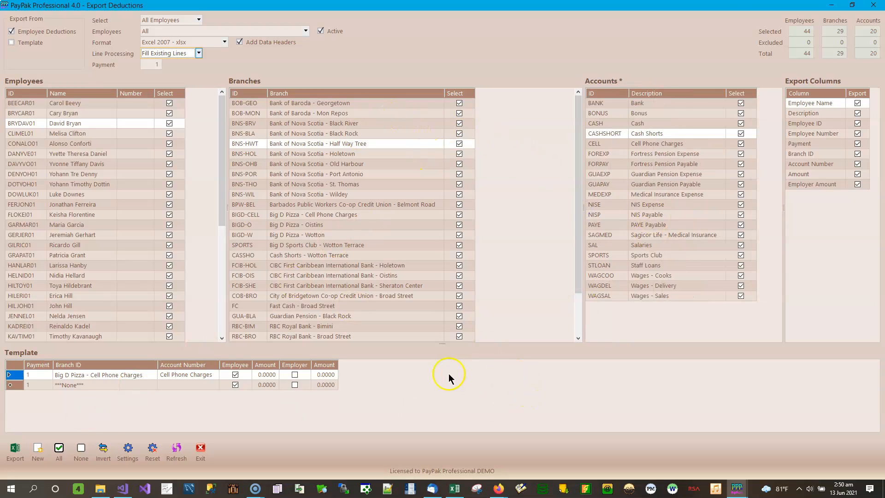
pyautogui.moveTo(442, 344); pyautogui.dragTo(445, 276)
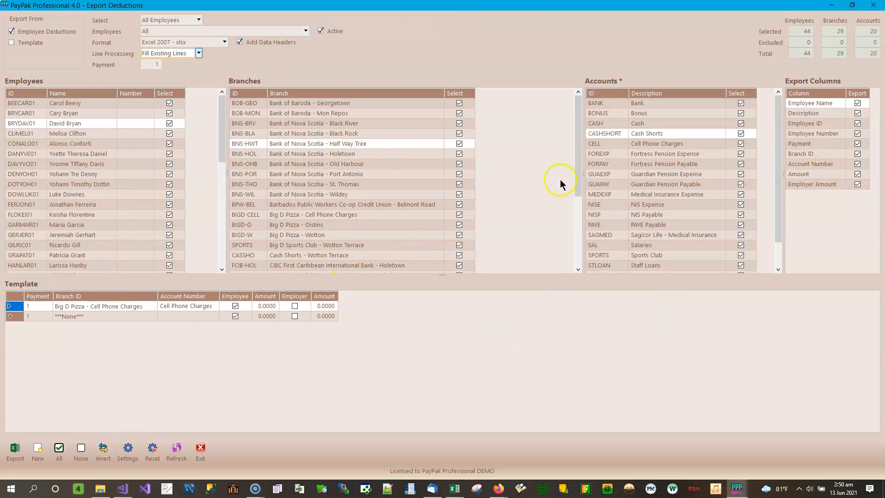
pyautogui.moveTo(442, 277); pyautogui.dragTo(438, 358)
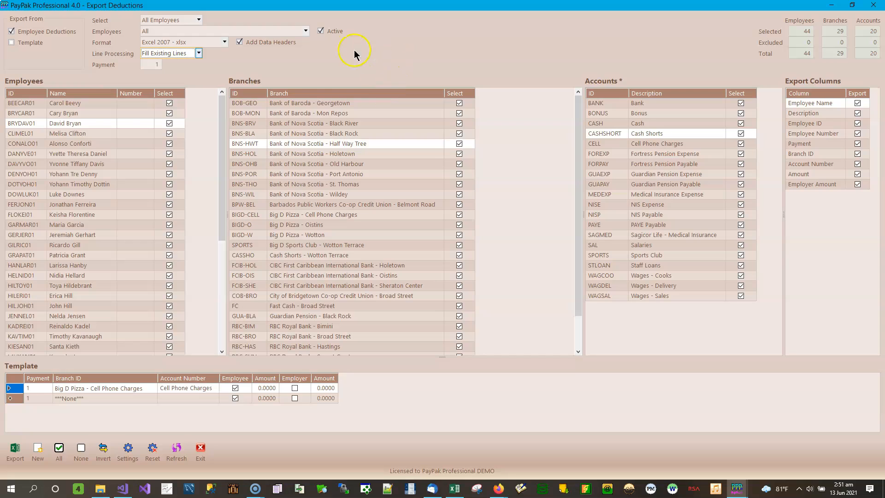
# - Check the available employee selection options, keep All Employees, and exit Export Deductions
pyautogui.click(199, 20)
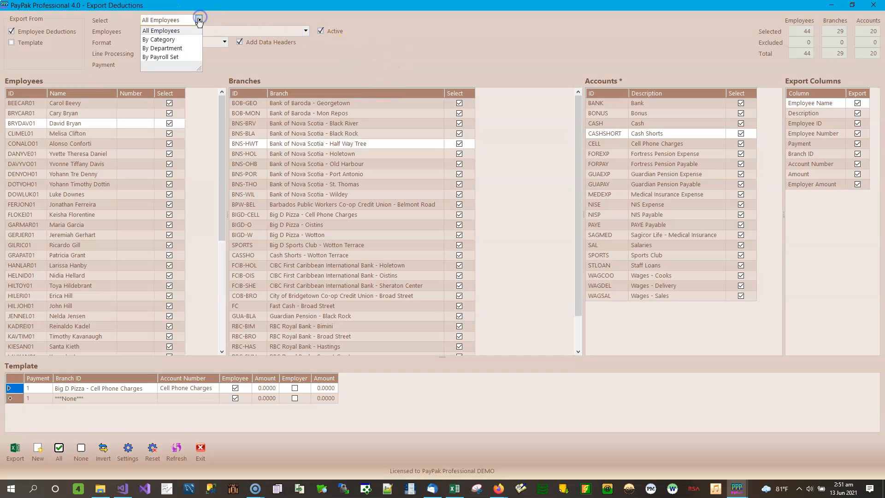
pyautogui.click(405, 42)
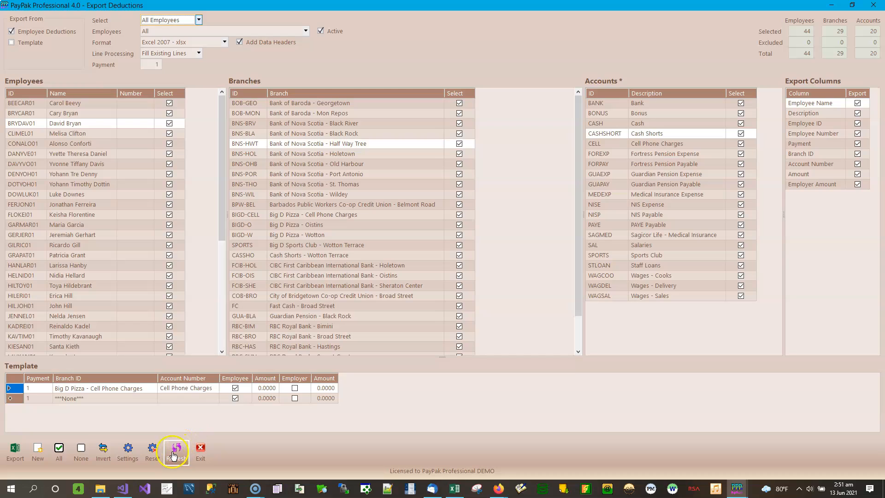
pyautogui.click(204, 458)
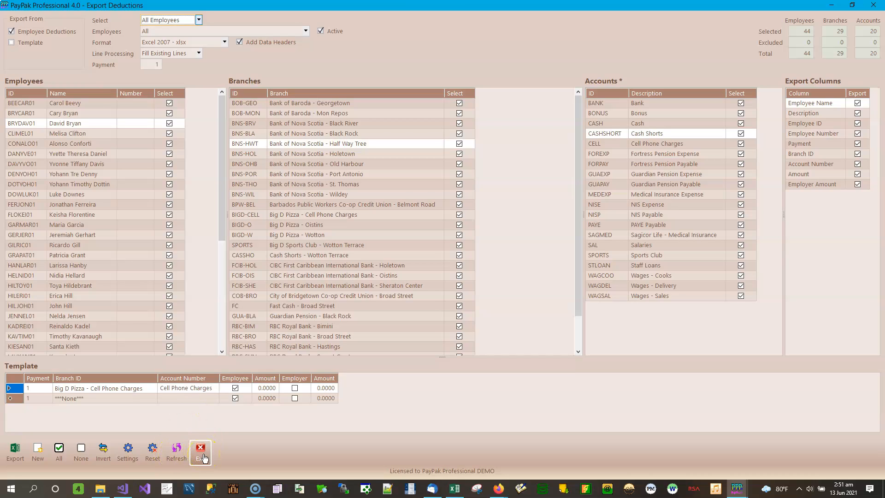